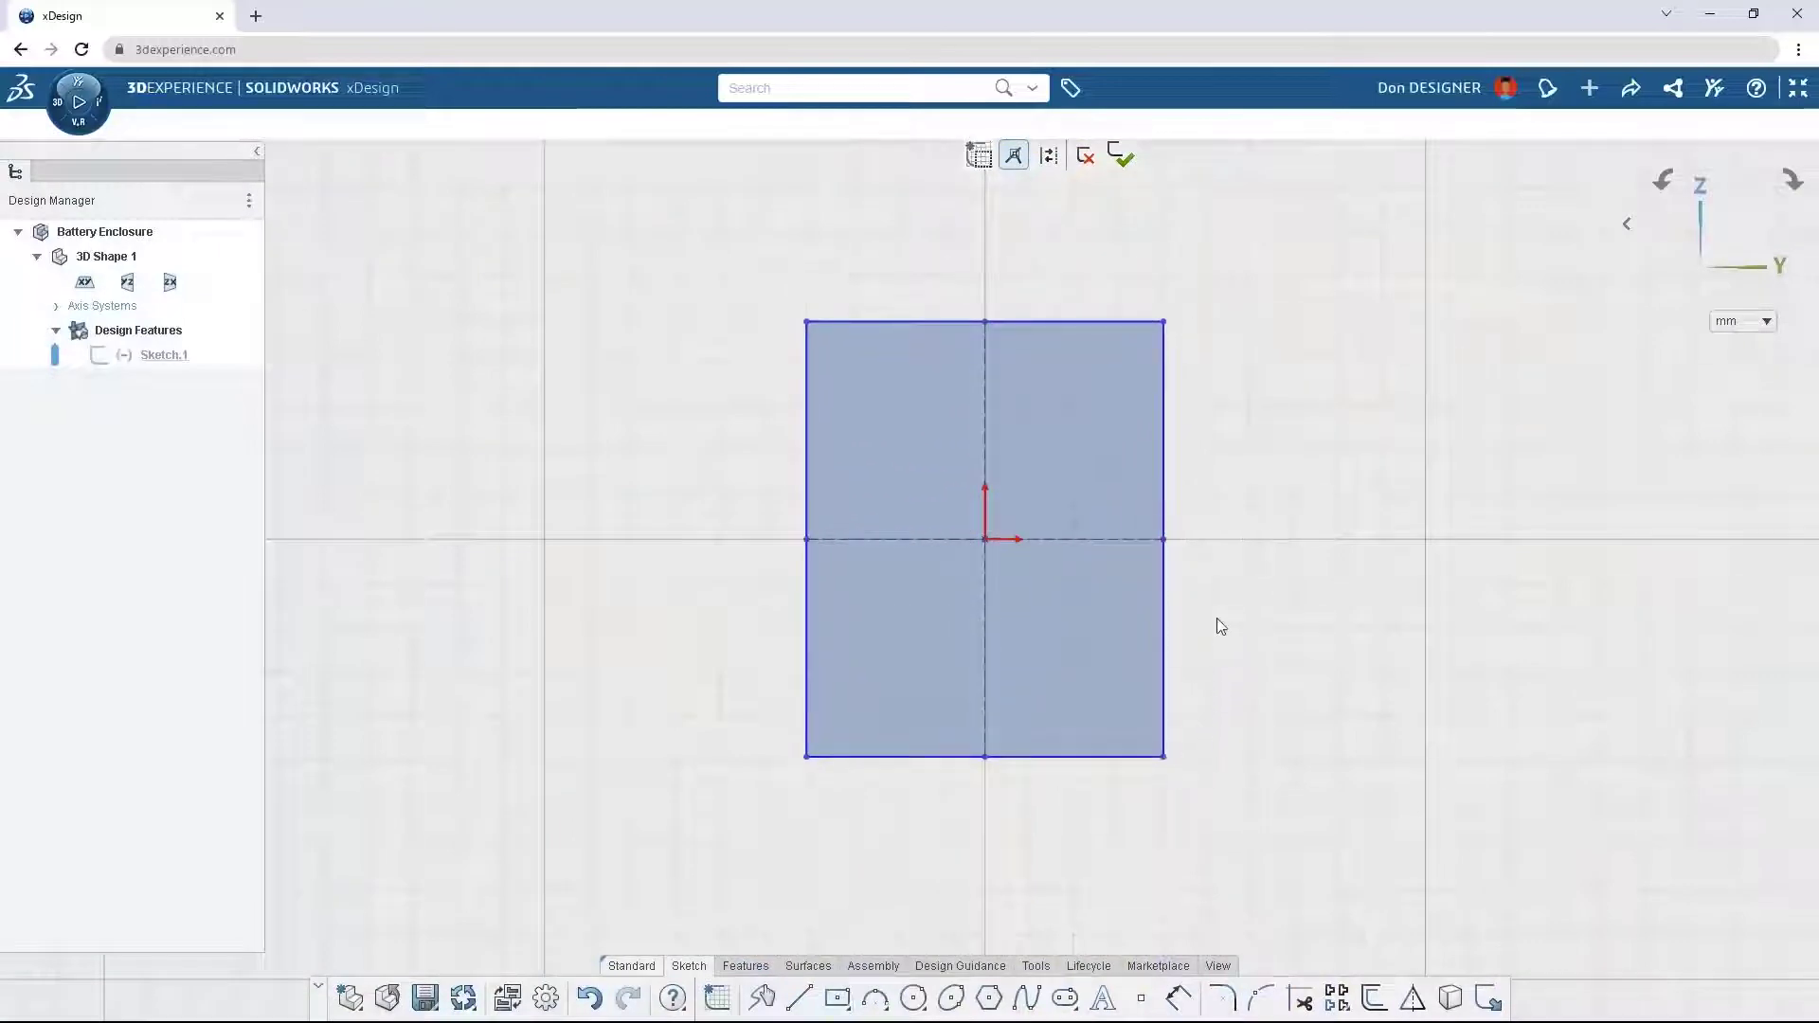
Reshape the sketched rectangle's sides into outward-bowed arcs and start a sketch fillet for the profile's corners
{"action": "left_click", "coordinate": [1165, 563]}
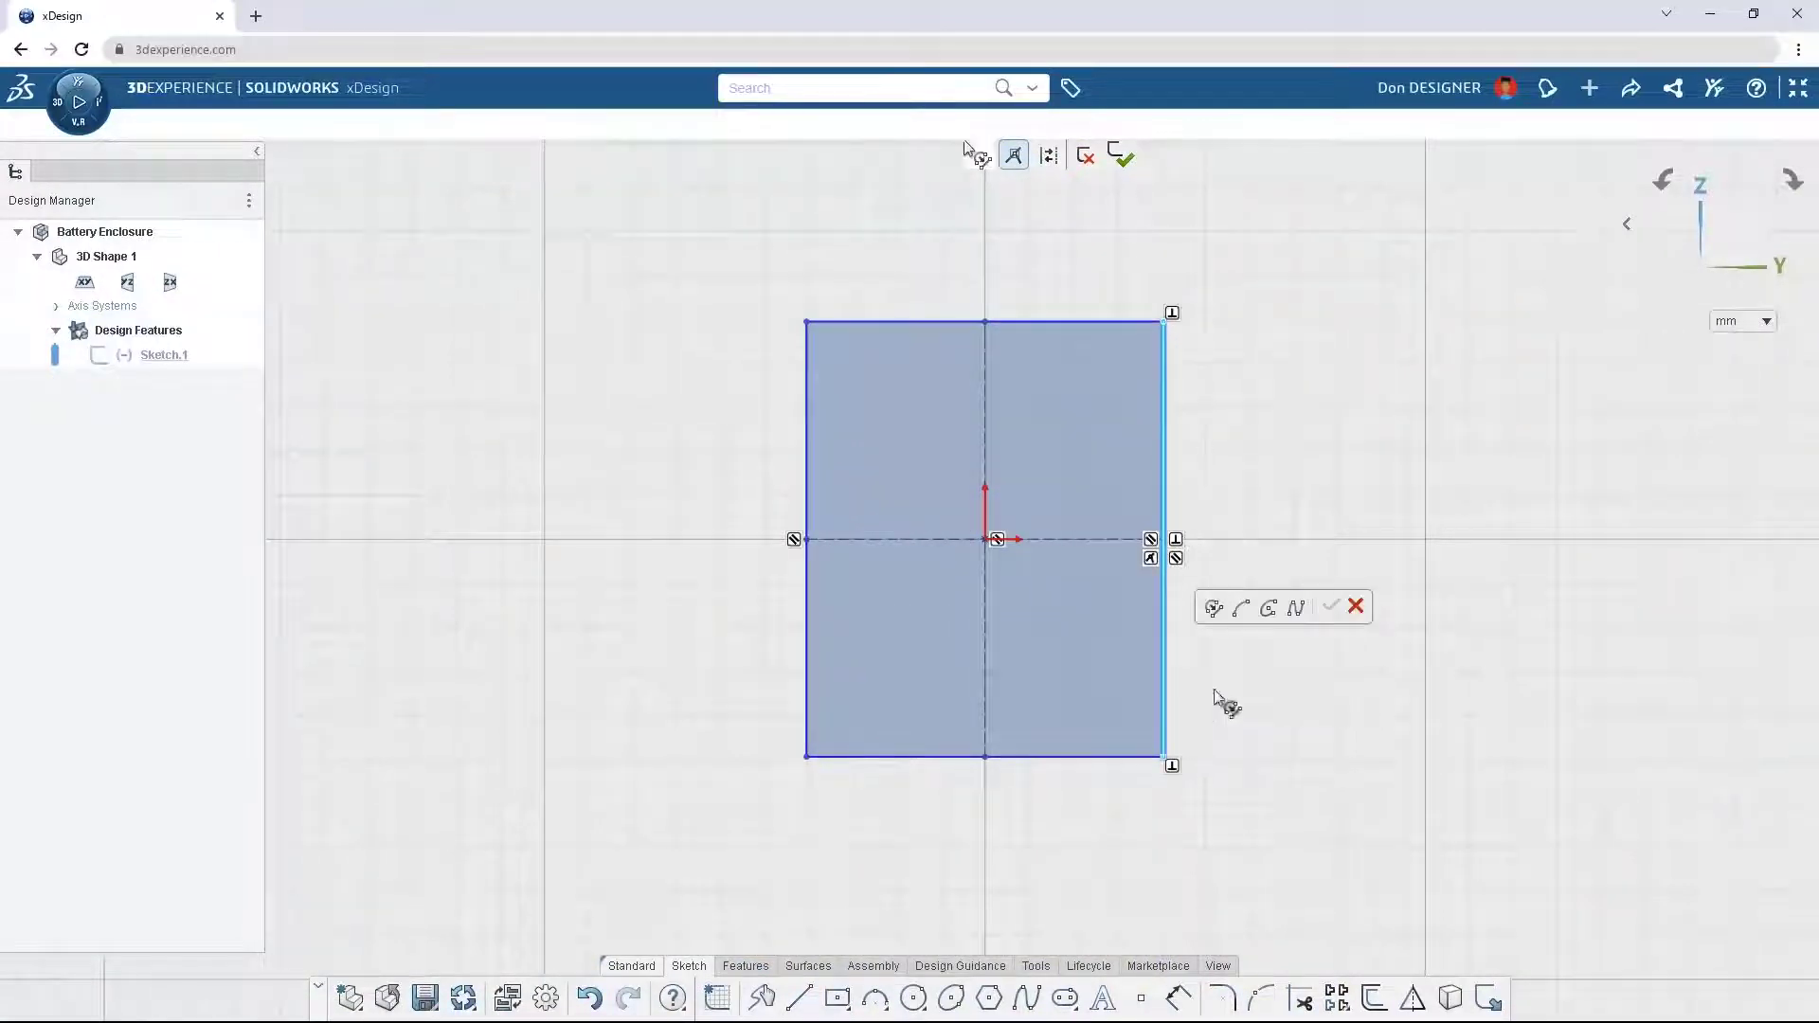
{"action": "left_click", "coordinate": [1241, 609]}
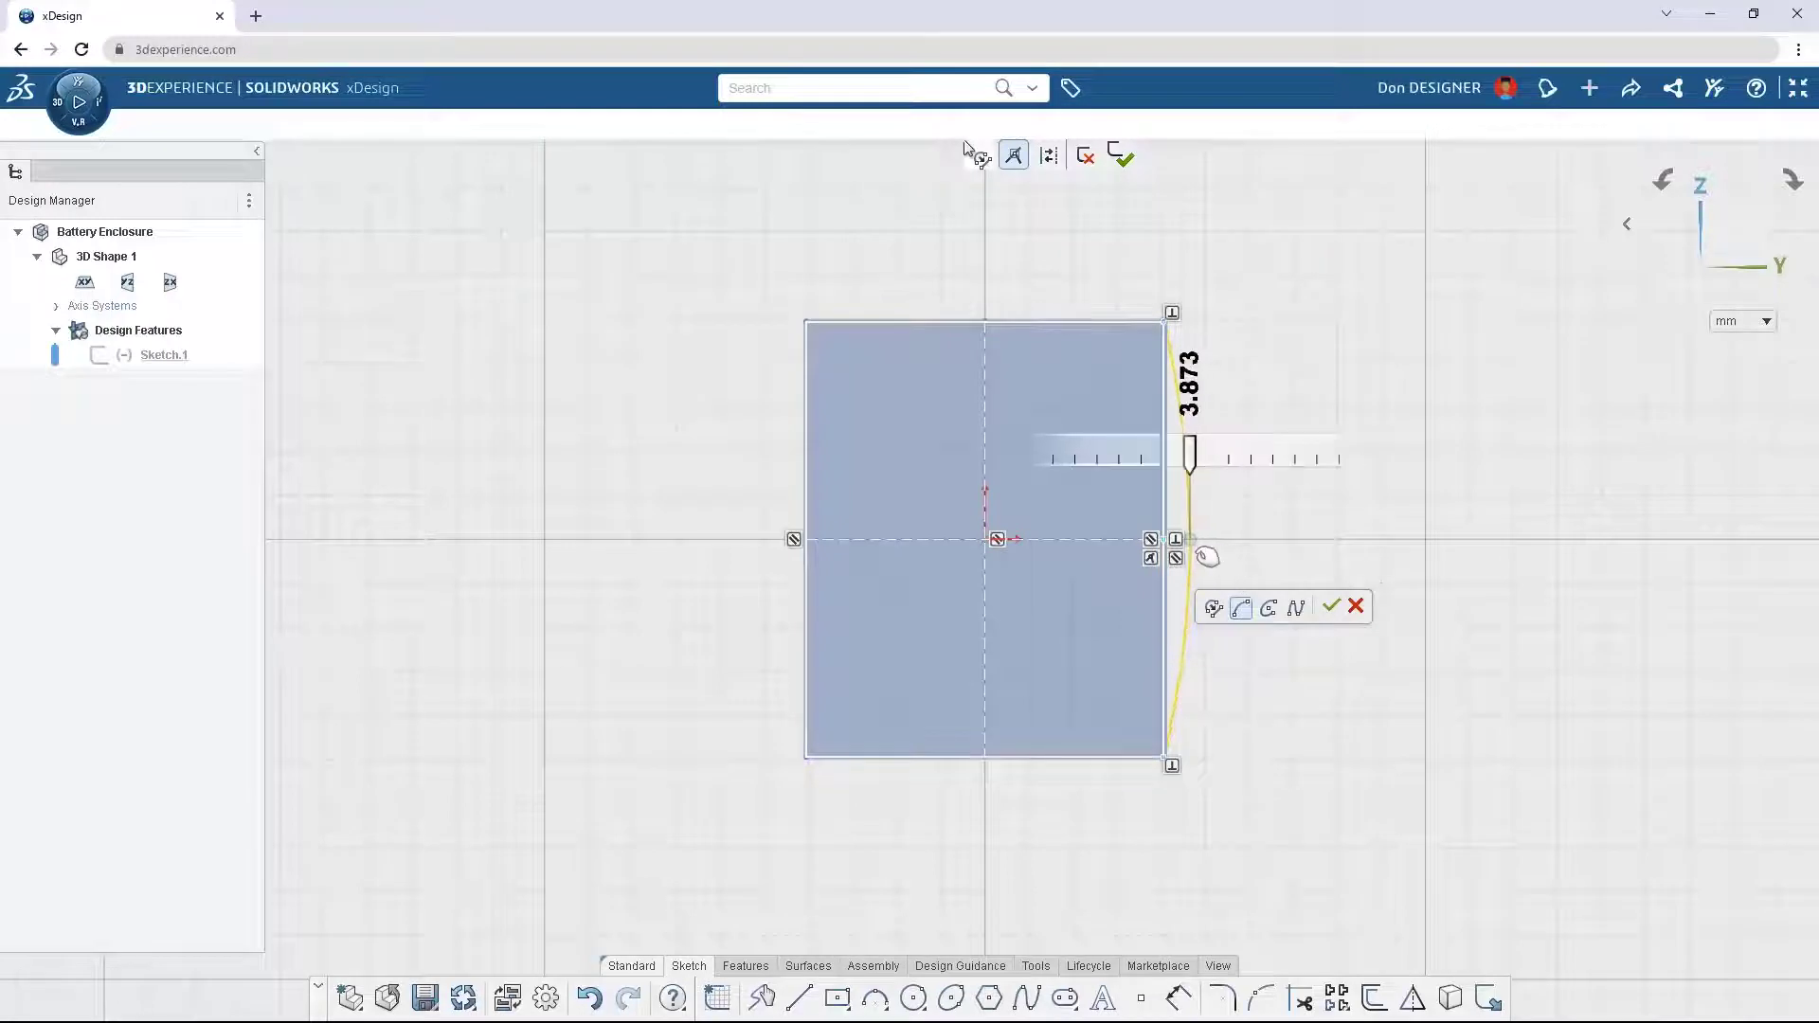
{"action": "left_click", "coordinate": [1222, 533]}
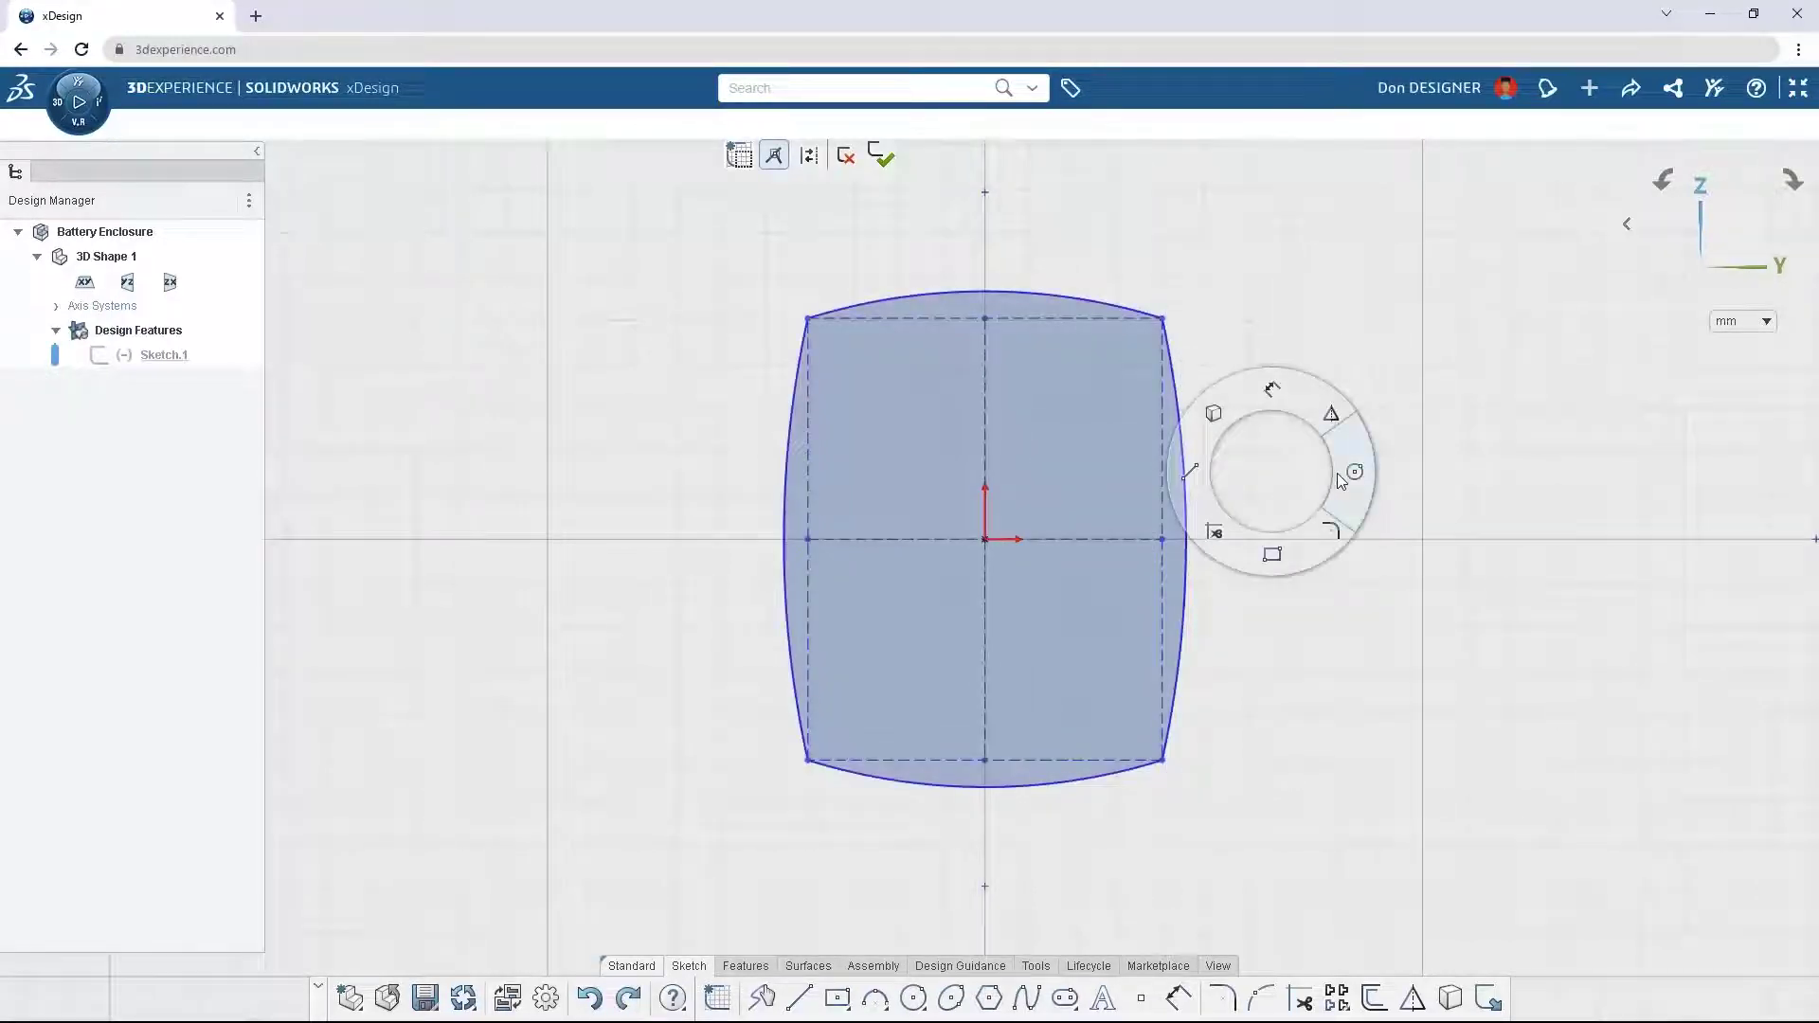
{"action": "left_click", "coordinate": [1331, 531]}
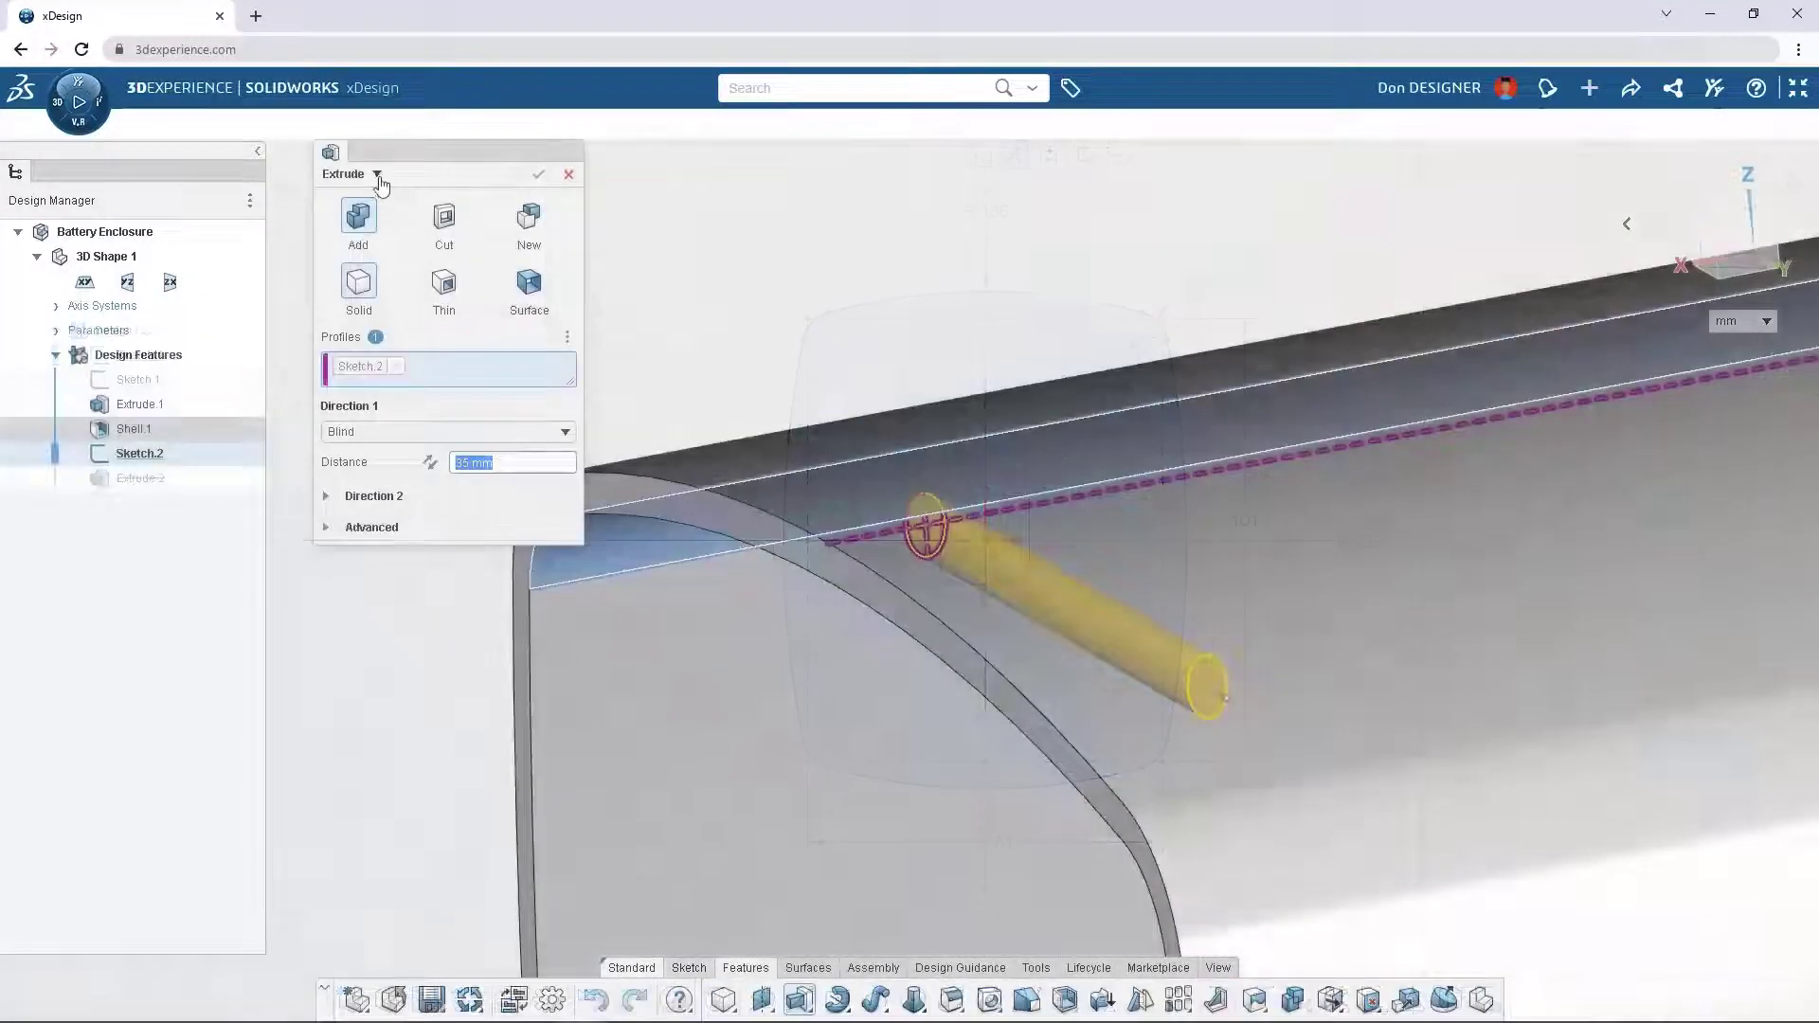
Change the extrude to a sweep and cut a groove by running the circular profile along the enclosure's front rim edges
{"action": "left_click", "coordinate": [377, 174]}
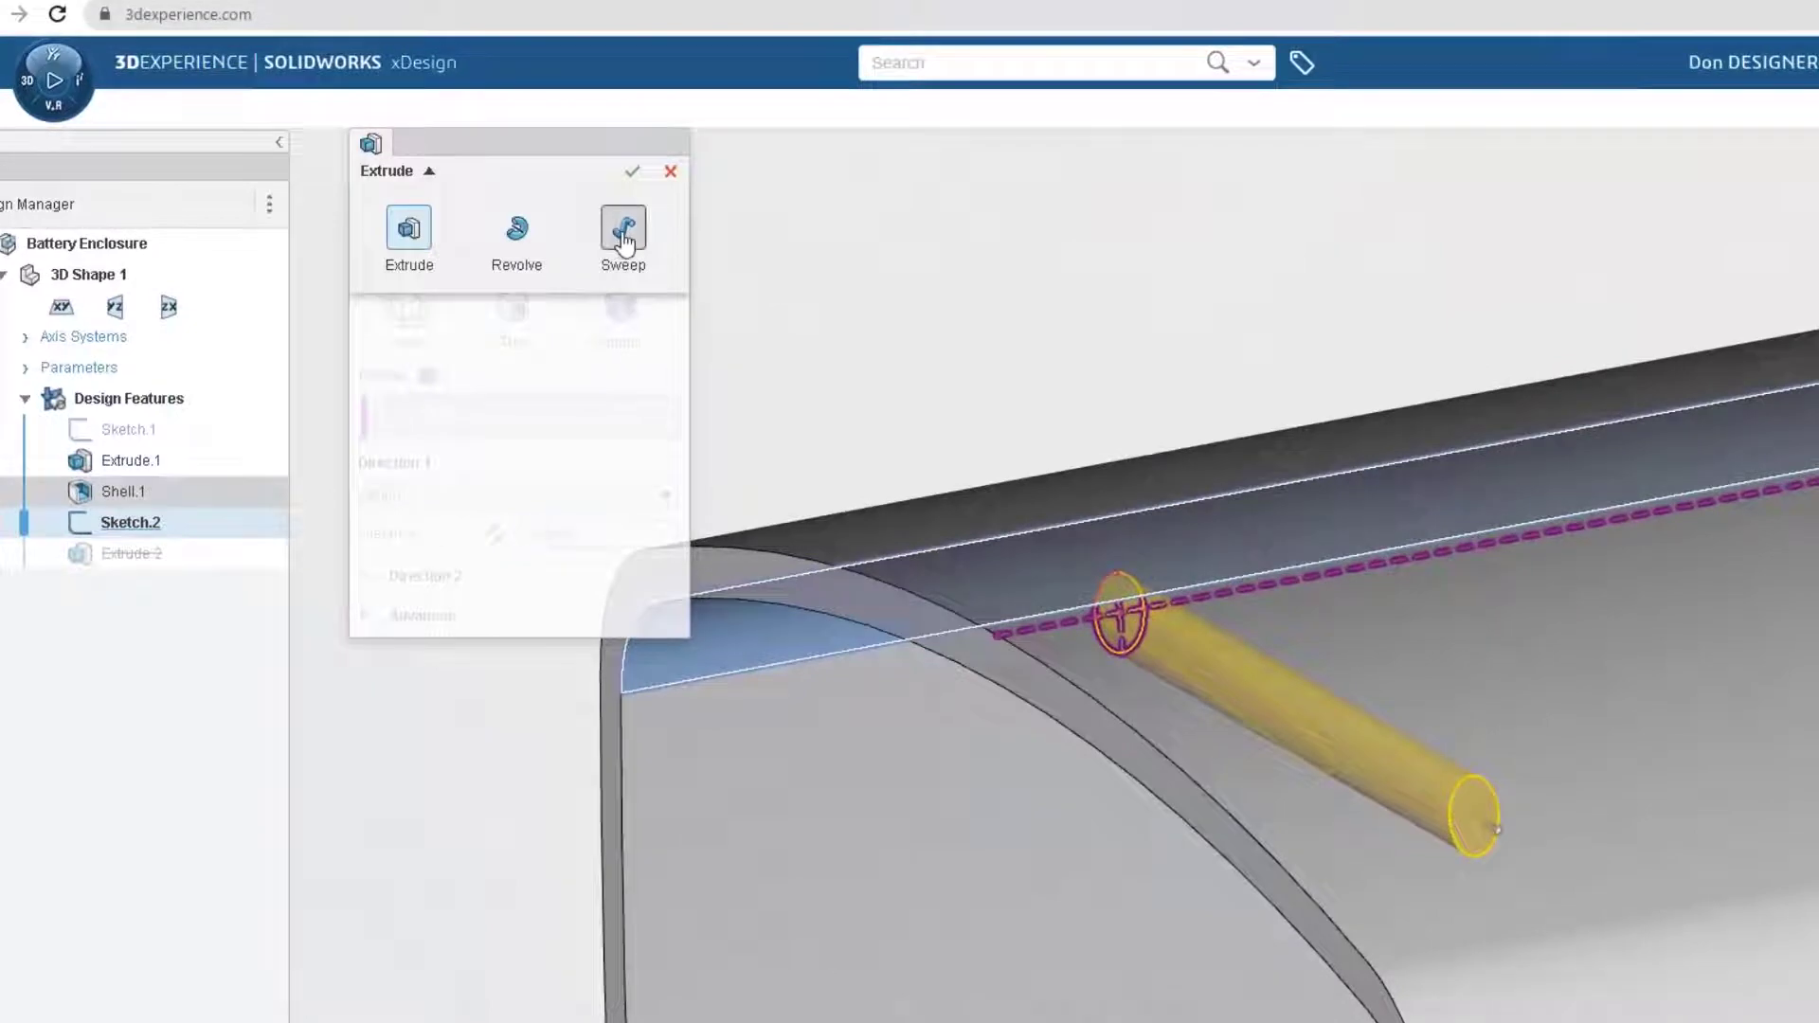
{"action": "left_click", "coordinate": [623, 232]}
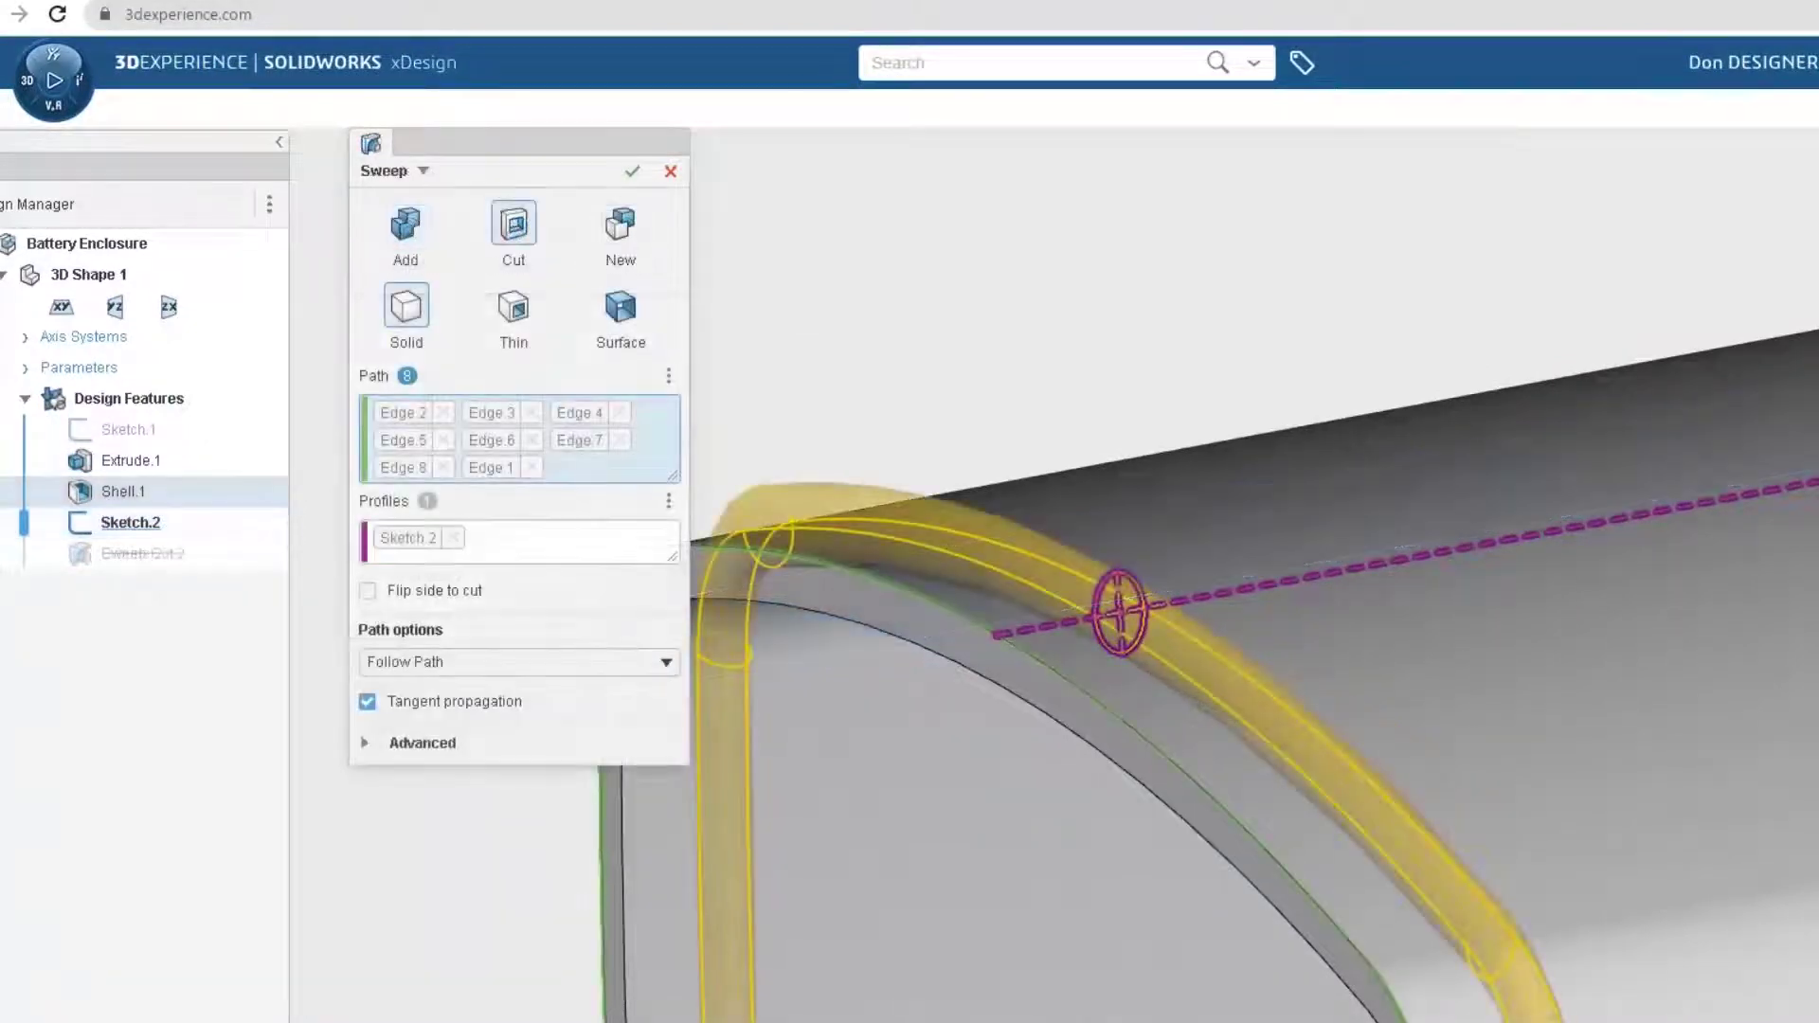
{"action": "left_click", "coordinate": [632, 171]}
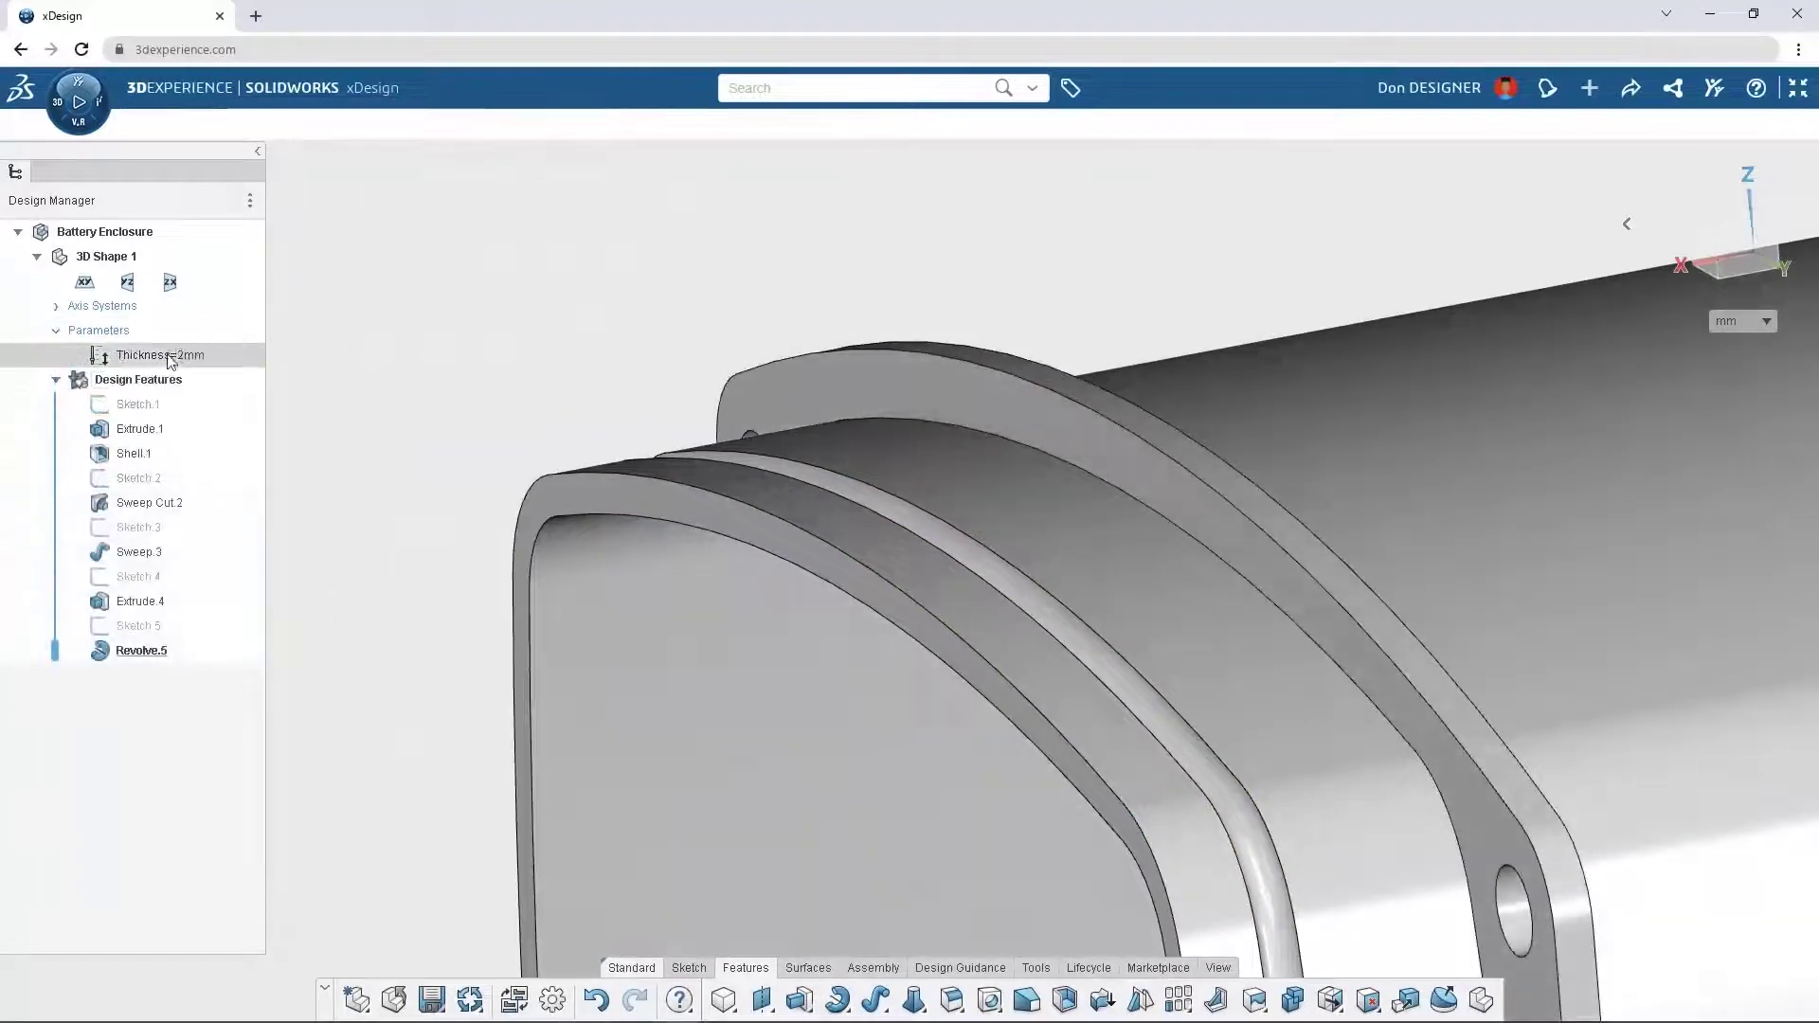
Set the Thickness parameter to 3mm
{"action": "double_click", "coordinate": [155, 358]}
{"action": "left_click", "coordinate": [490, 401]}
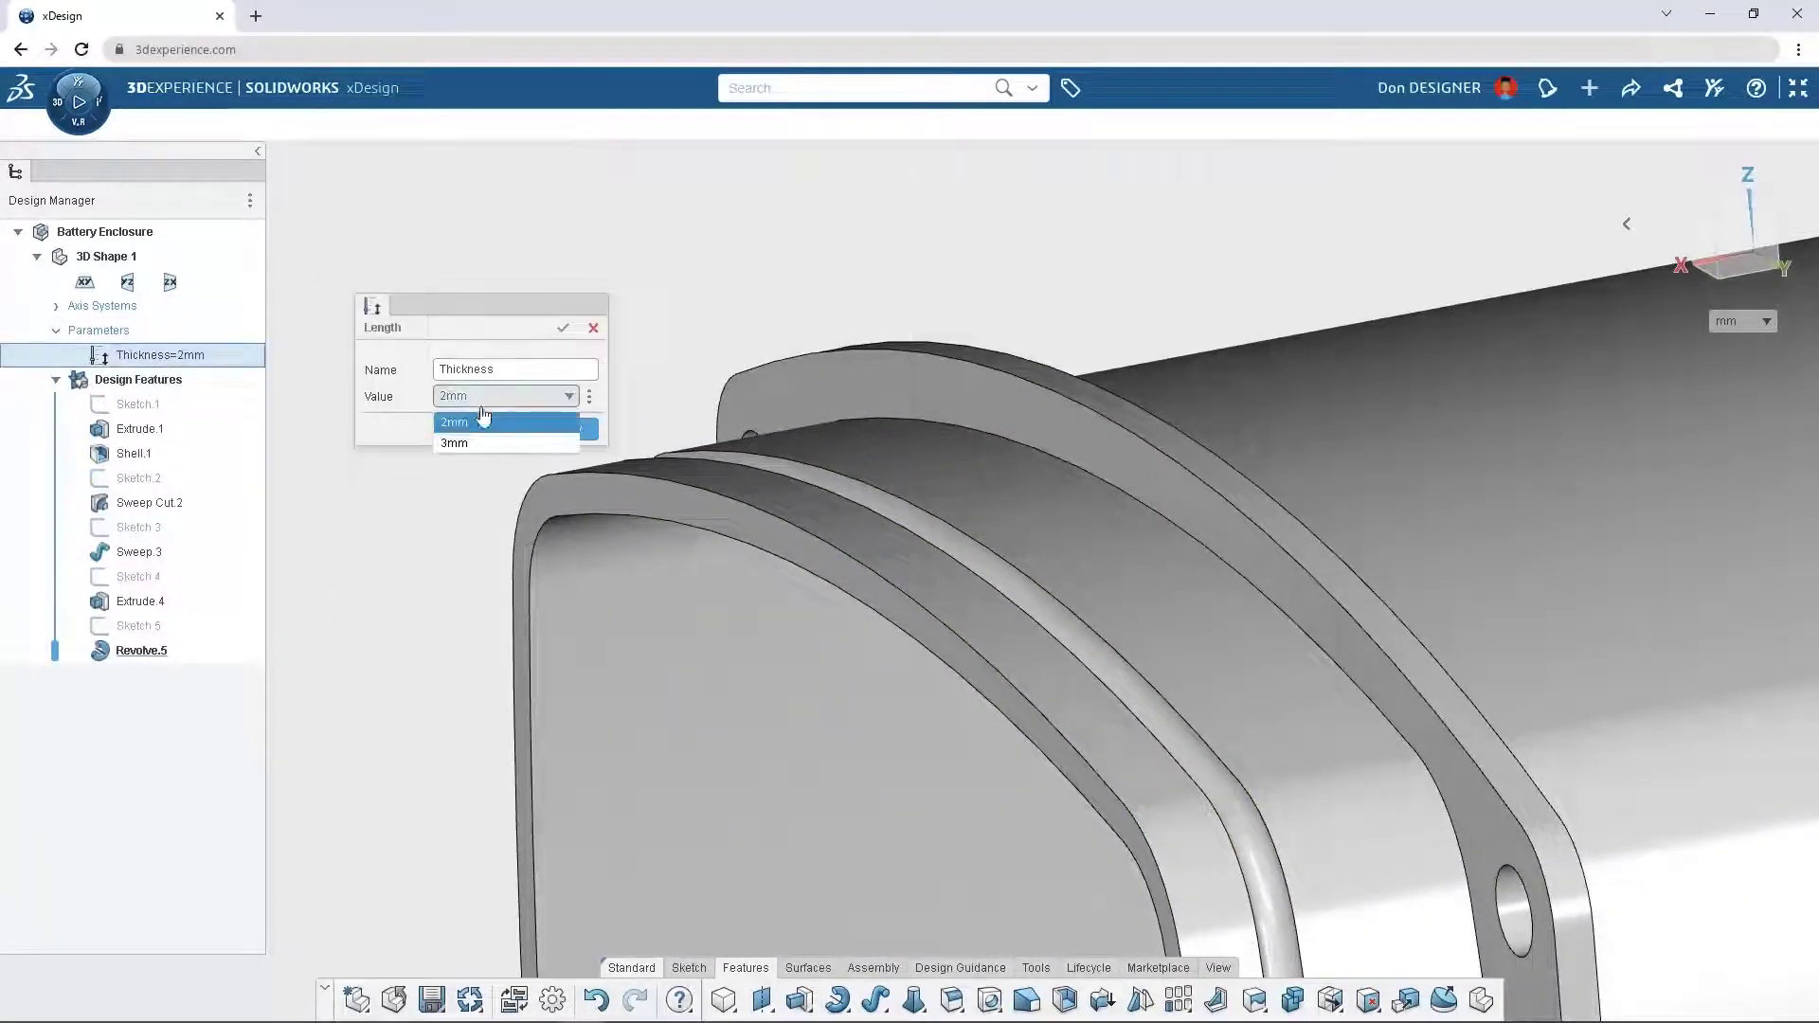
{"action": "left_click", "coordinate": [475, 442]}
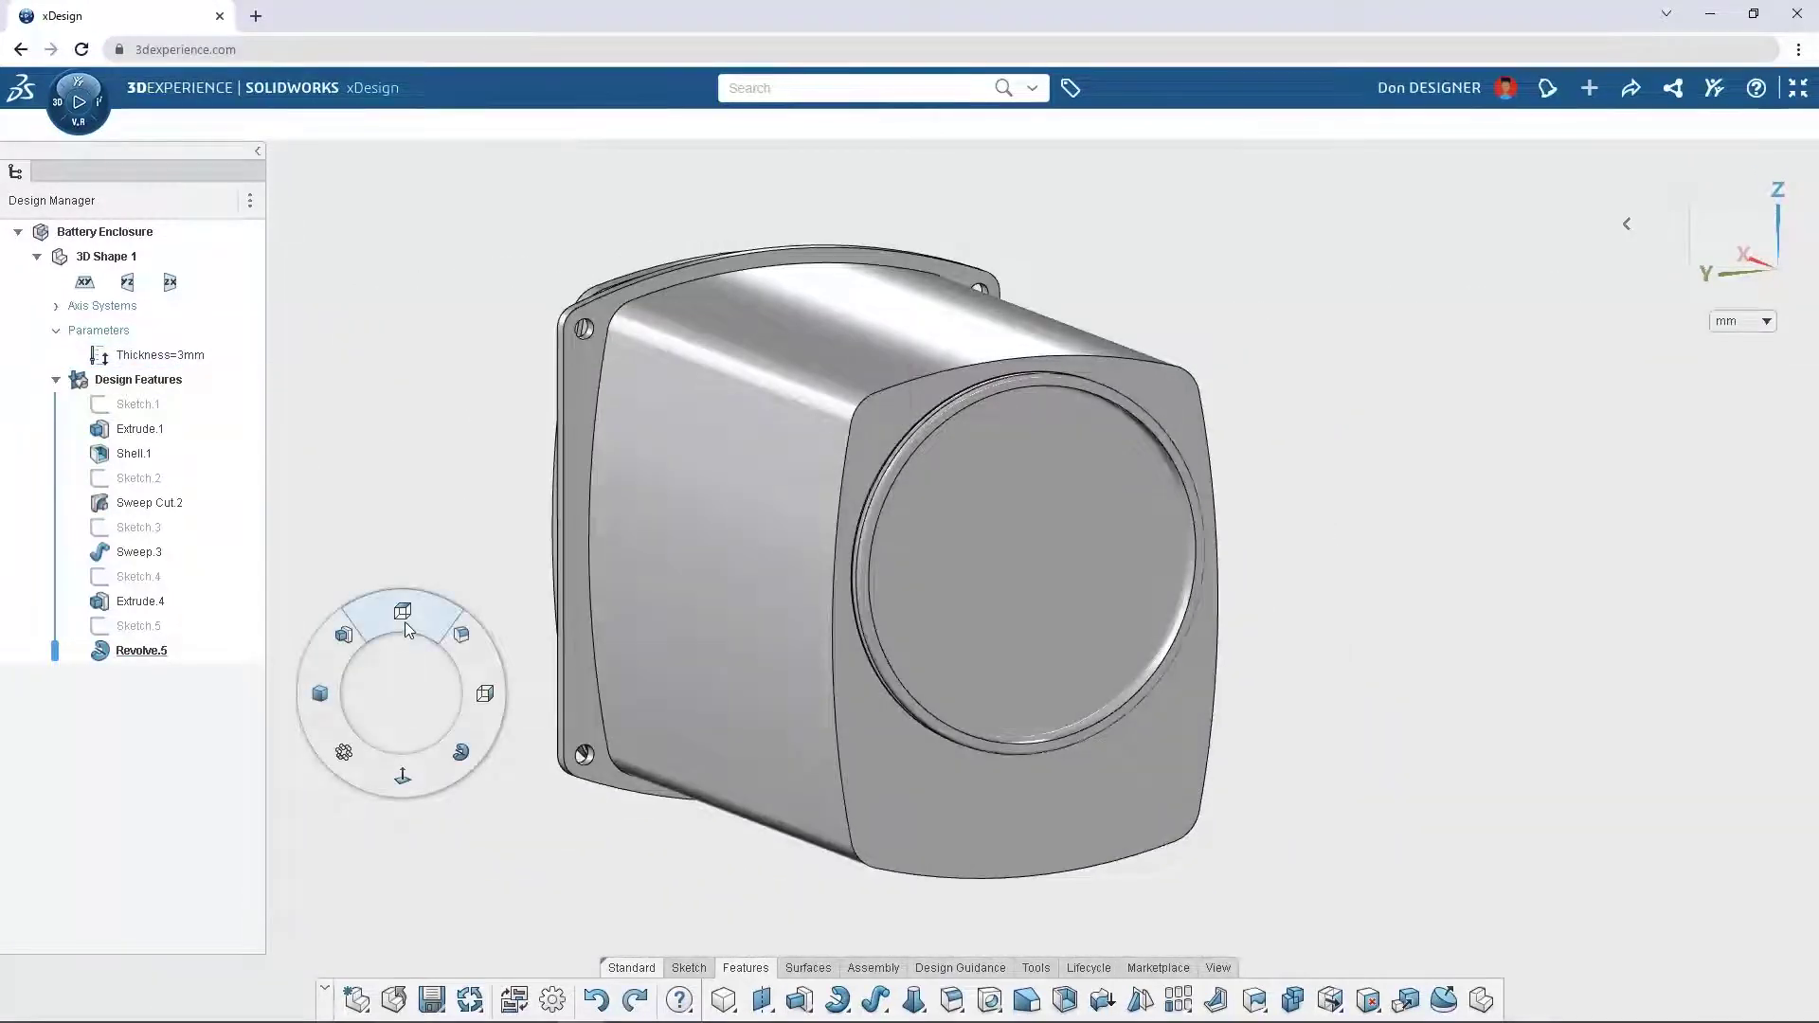
Begin an Extrude feature and create a new sketch for its profile on the enclosure's closed end face
{"action": "left_click", "coordinate": [339, 640]}
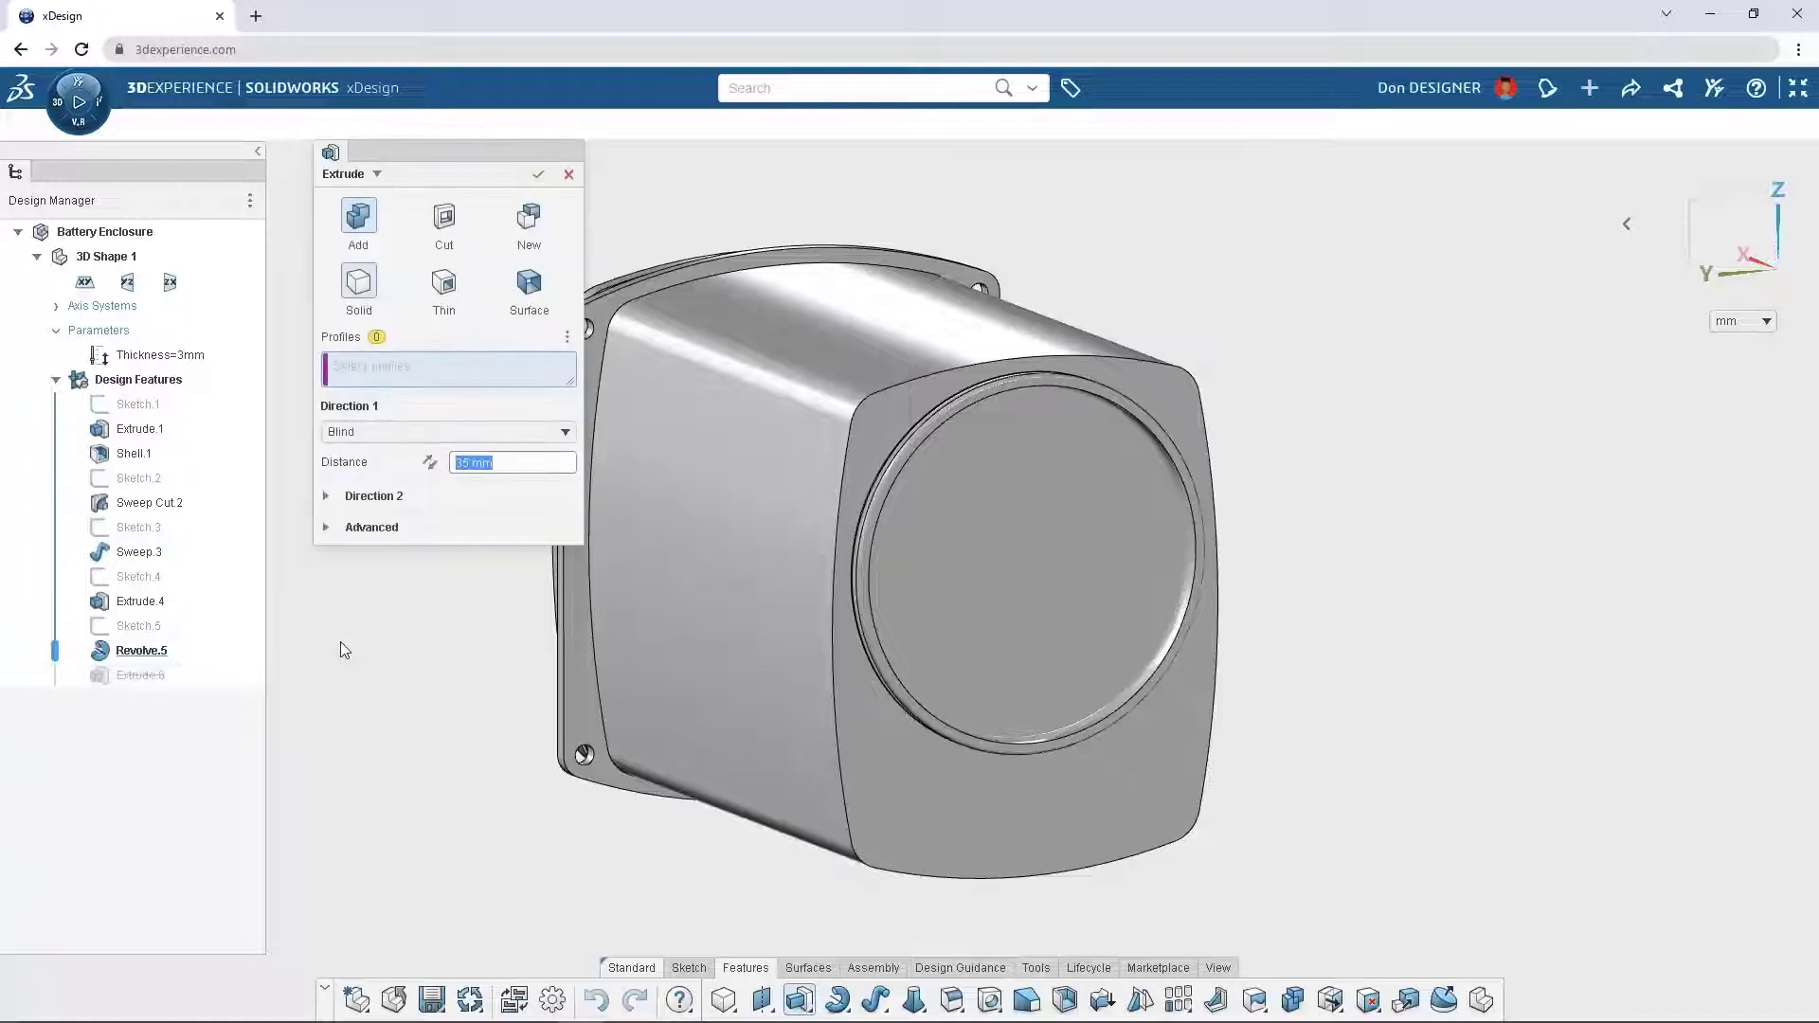
{"action": "left_click", "coordinate": [569, 343]}
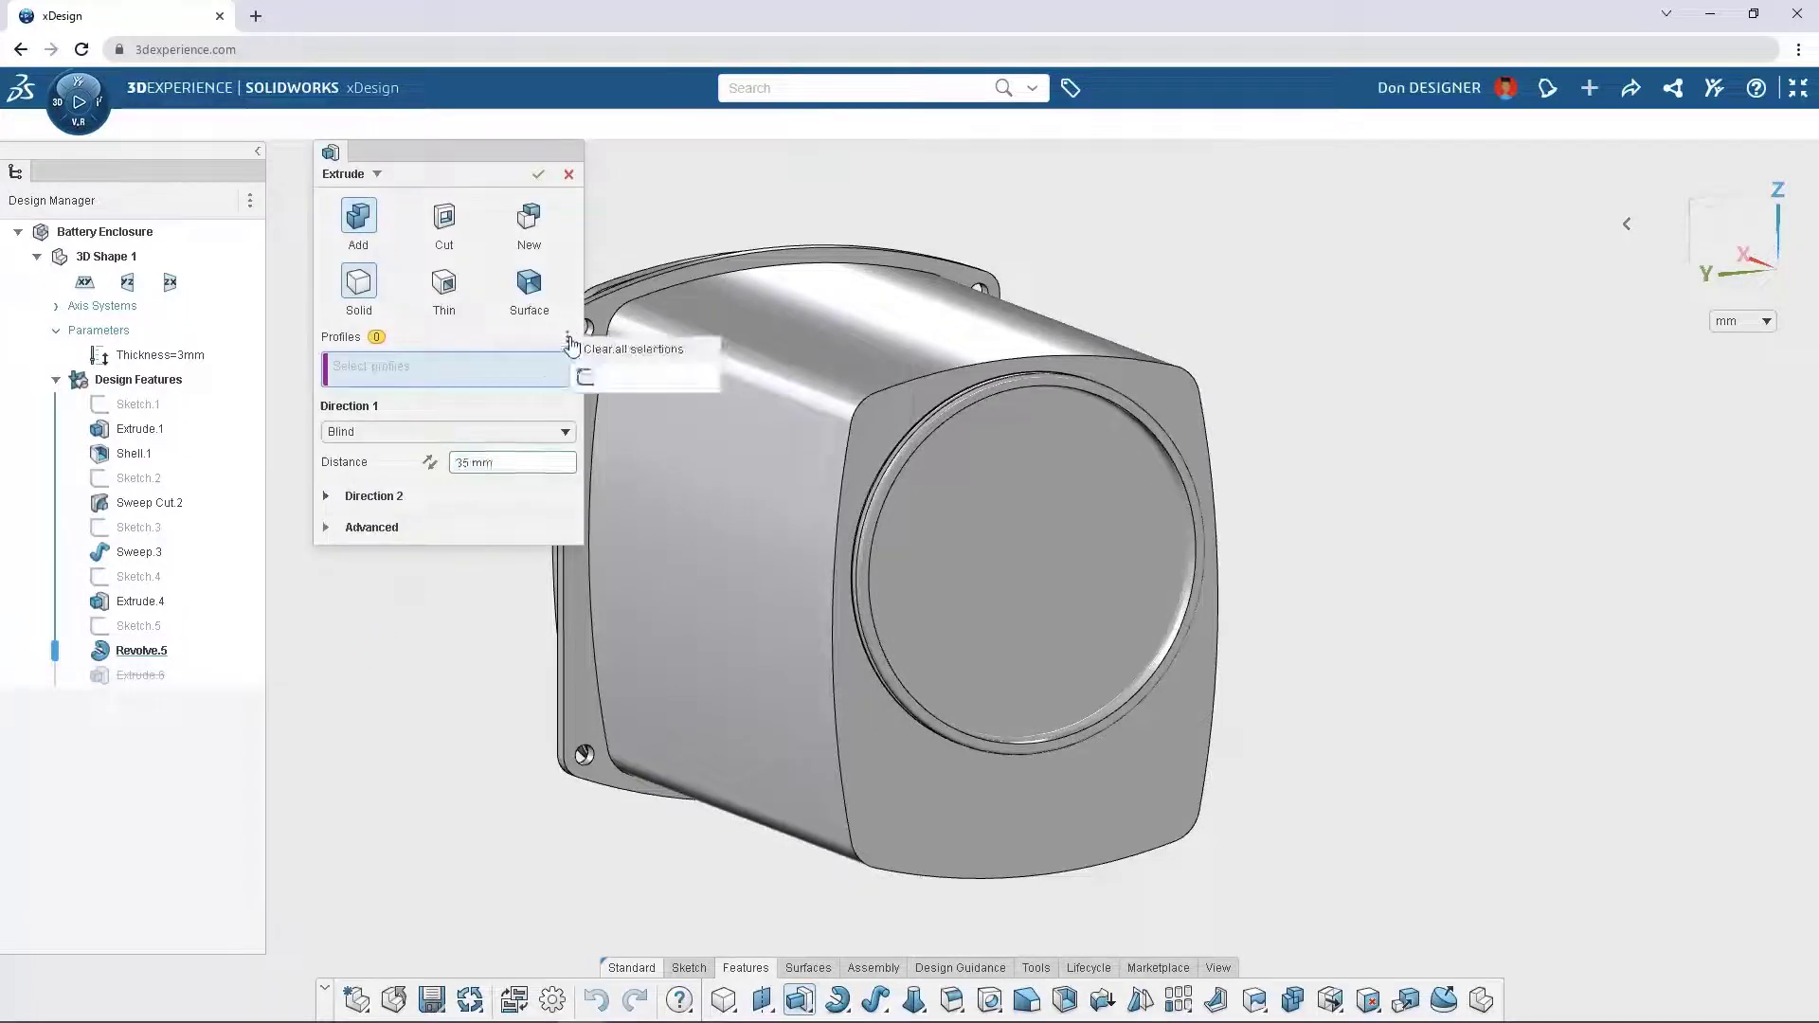
{"action": "left_click", "coordinate": [584, 379]}
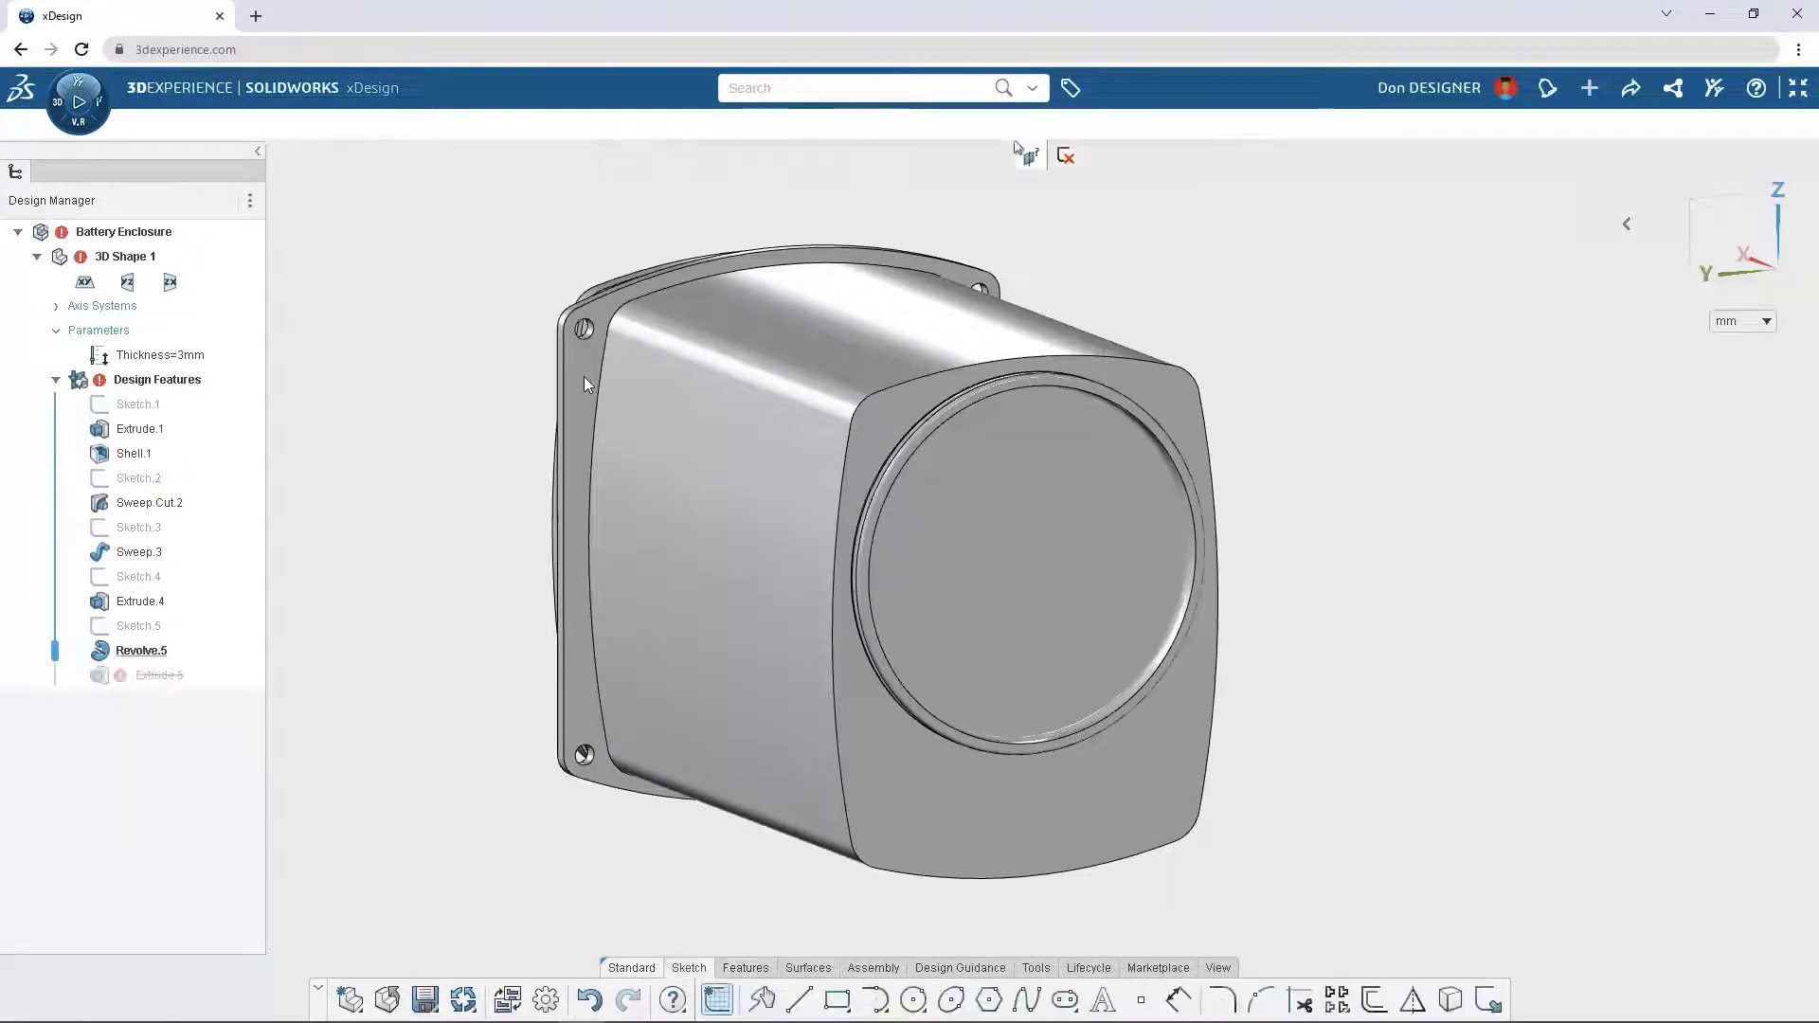
{"action": "left_click", "coordinate": [1033, 549]}
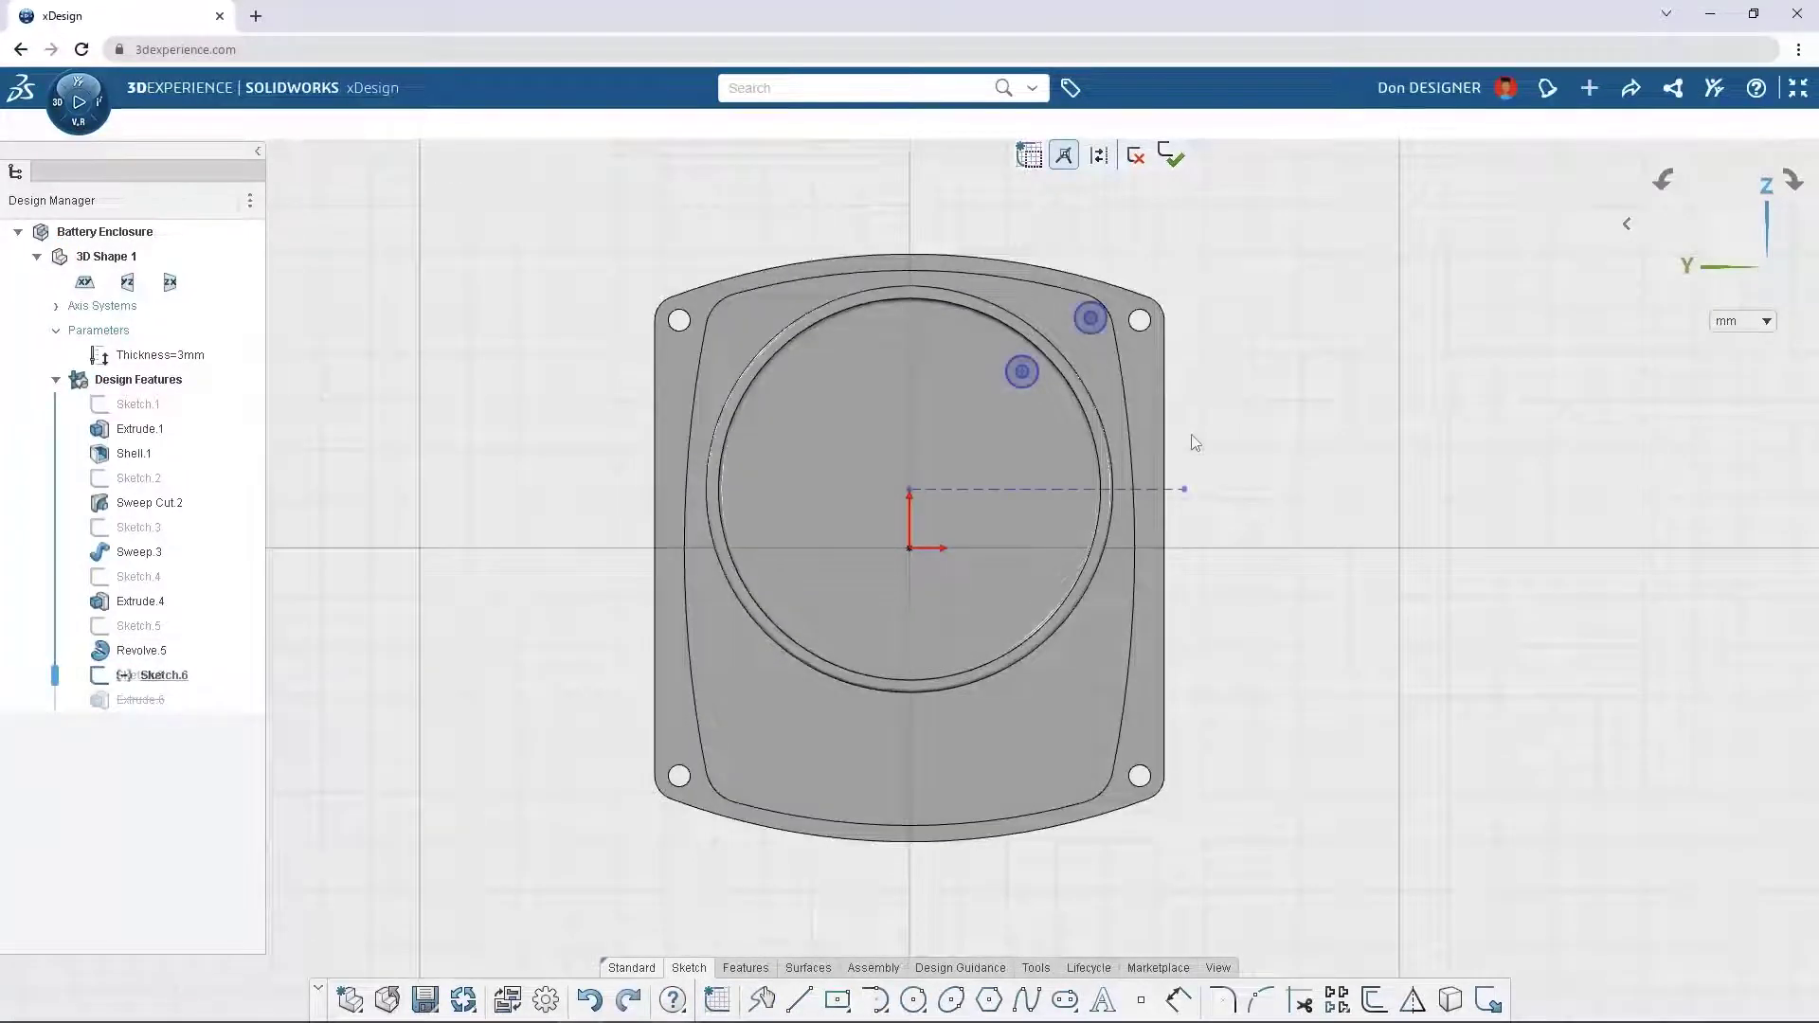
Select the two pairs of concentric circles and apply the suggested layout that repeats them in the other three quadrants
{"action": "left_click_drag", "start_coordinate": [1174, 404], "coordinate": [967, 254]}
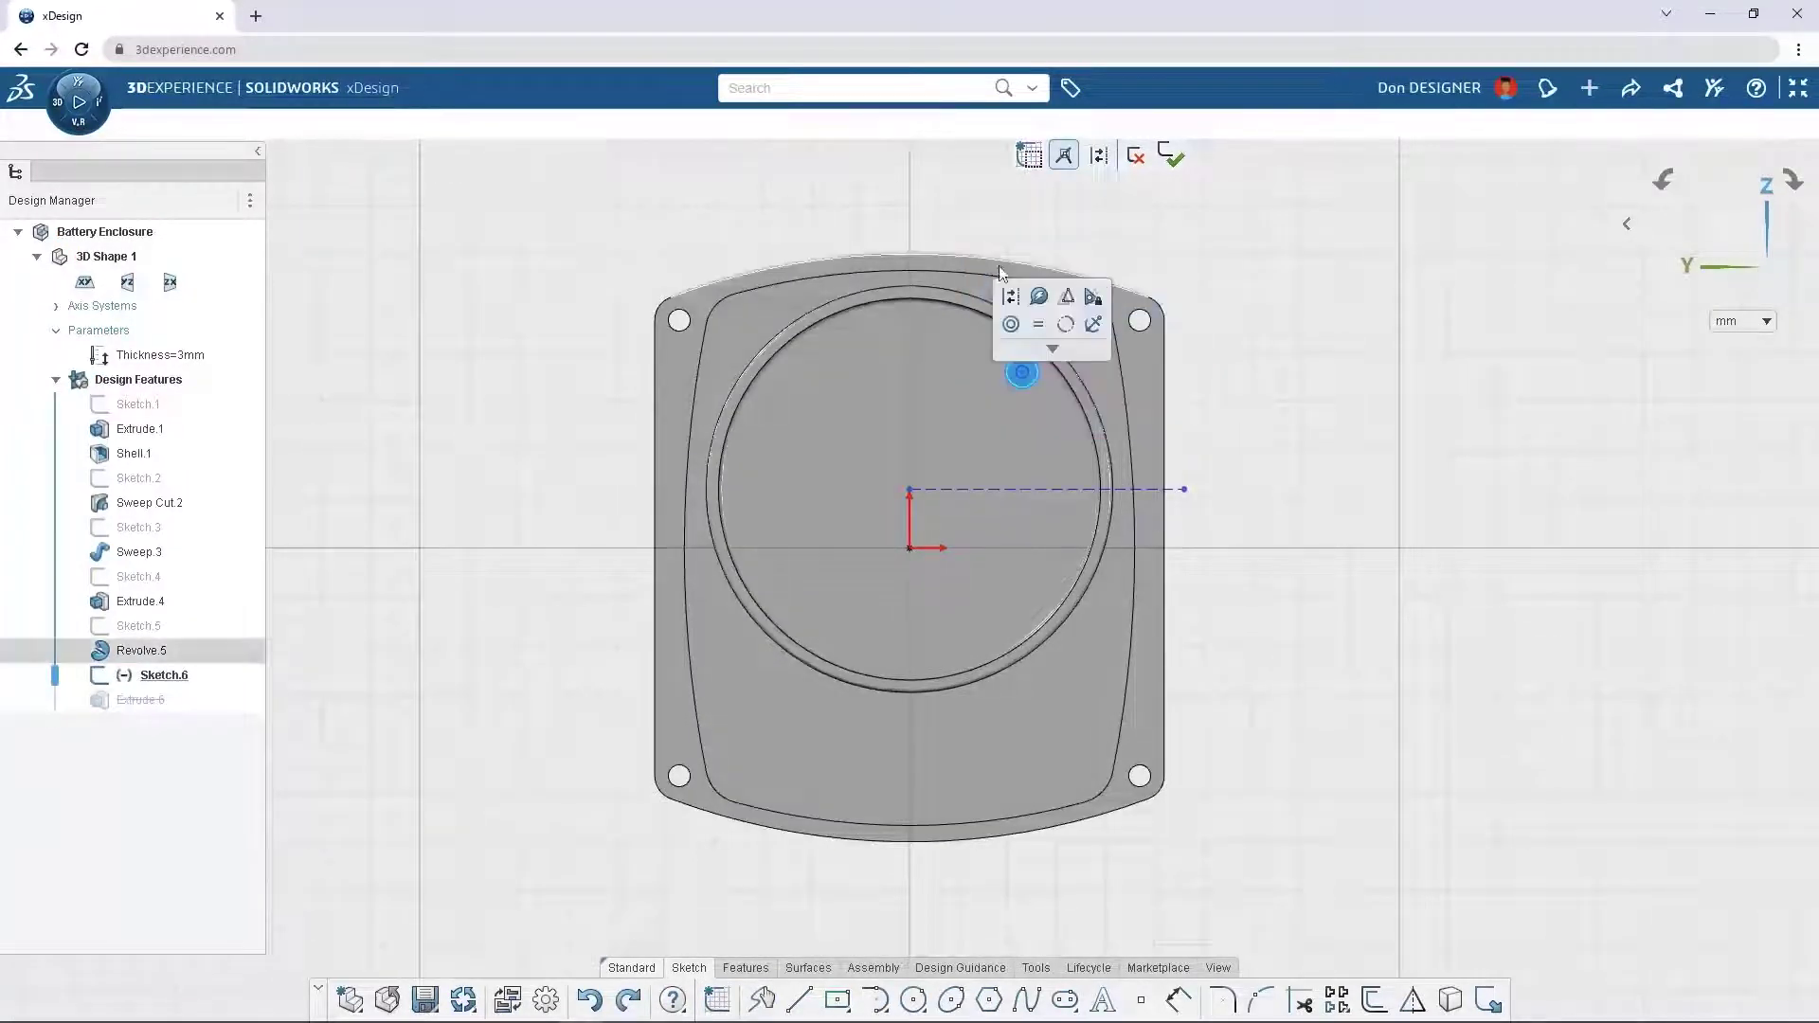
{"action": "left_click", "coordinate": [1038, 298]}
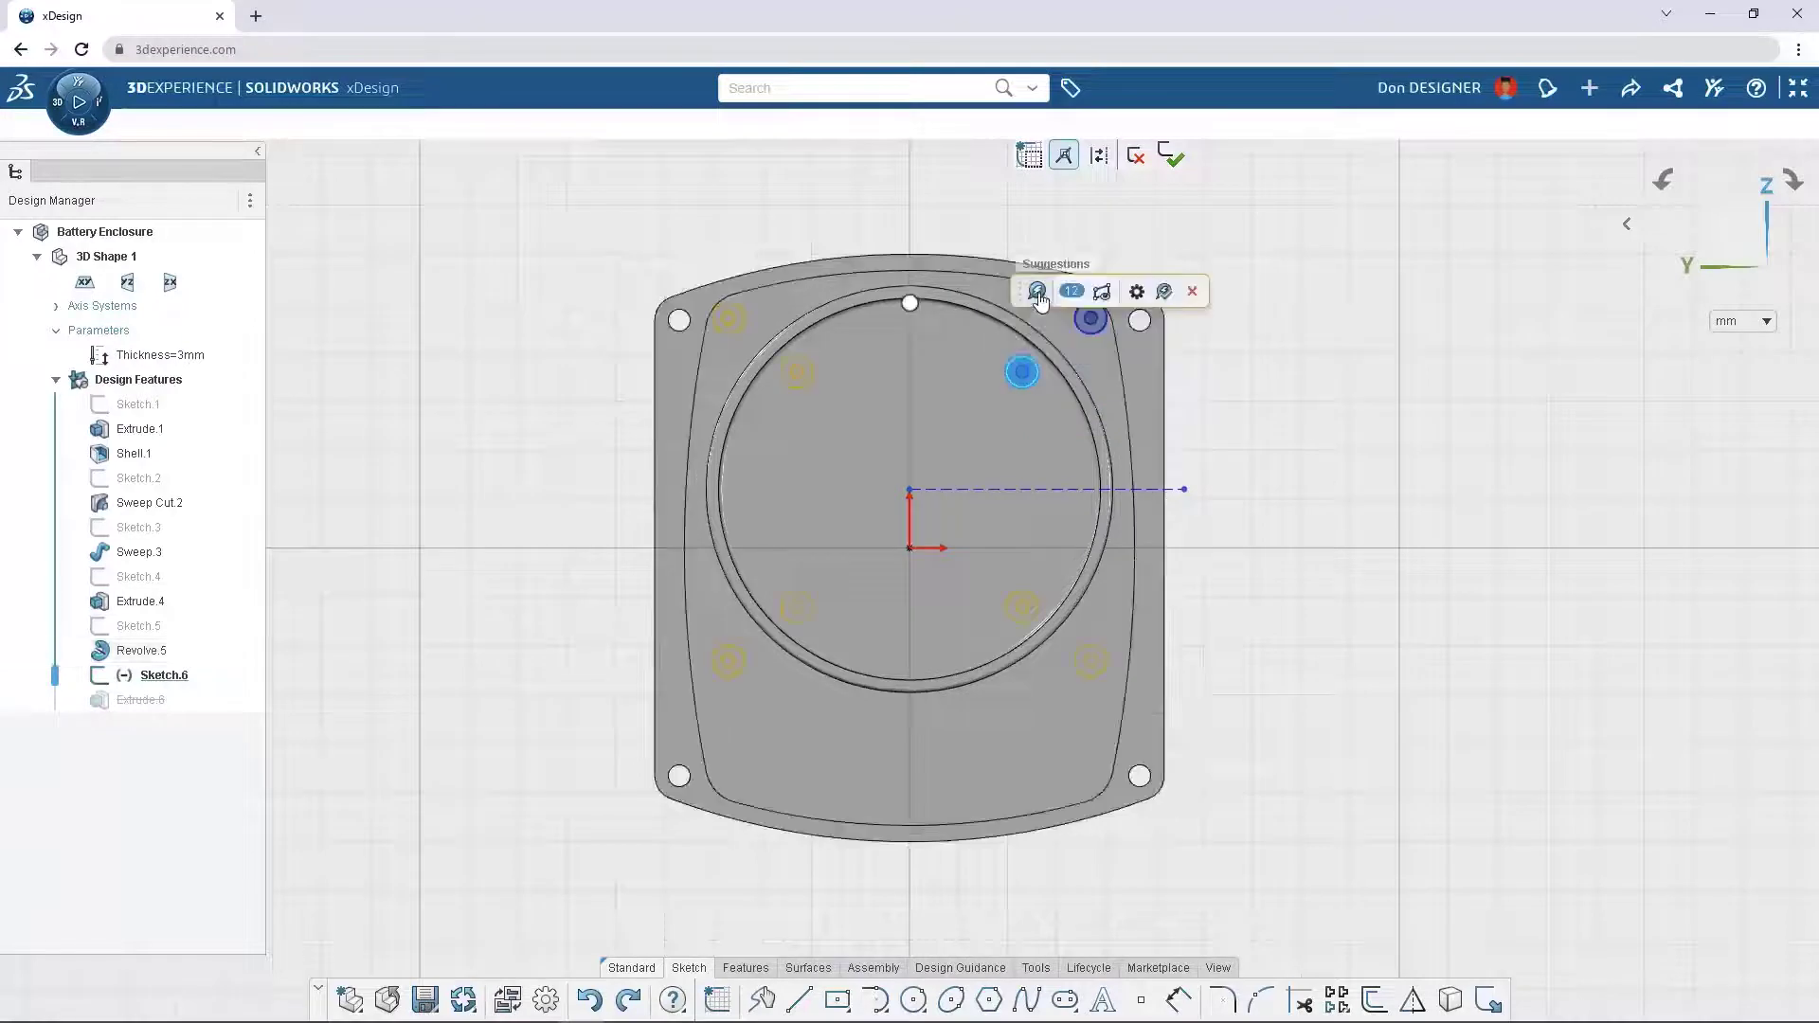
{"action": "left_click", "coordinate": [1165, 292]}
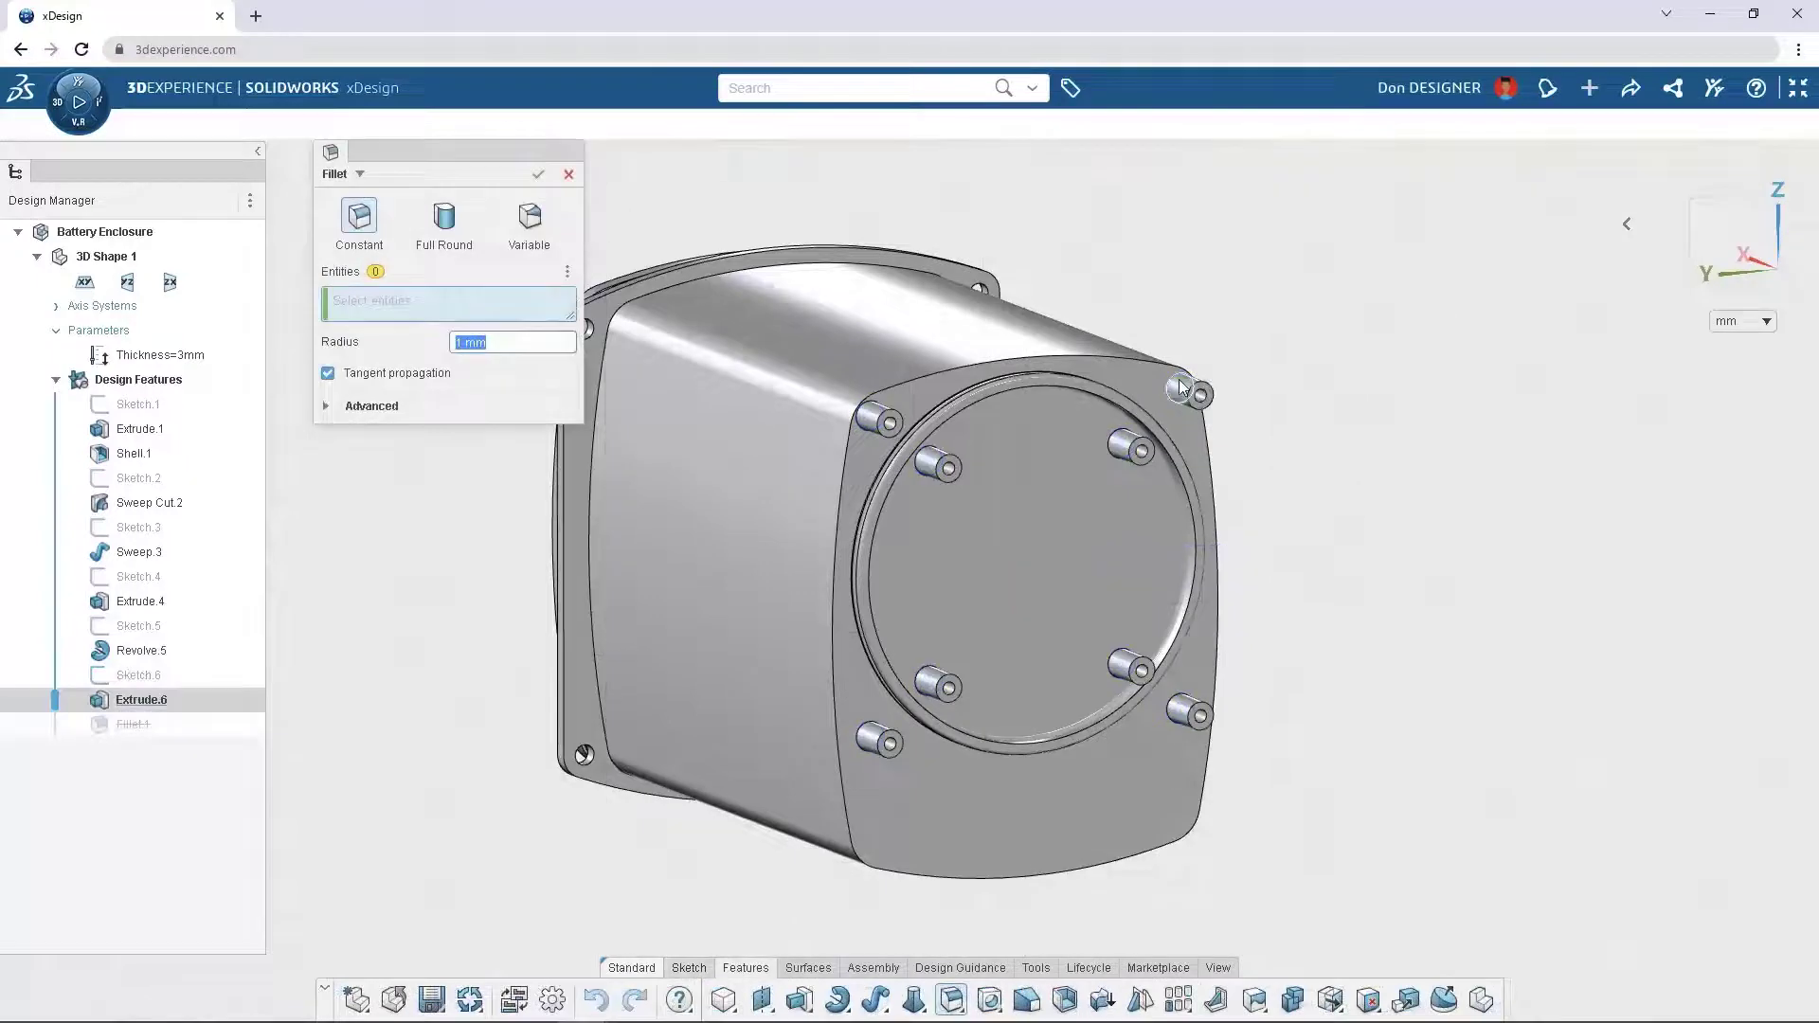
Apply a constant 1 mm fillet to the base edges of all eight standoffs on the end face
{"action": "left_click", "coordinate": [1179, 386]}
{"action": "left_click", "coordinate": [1189, 395]}
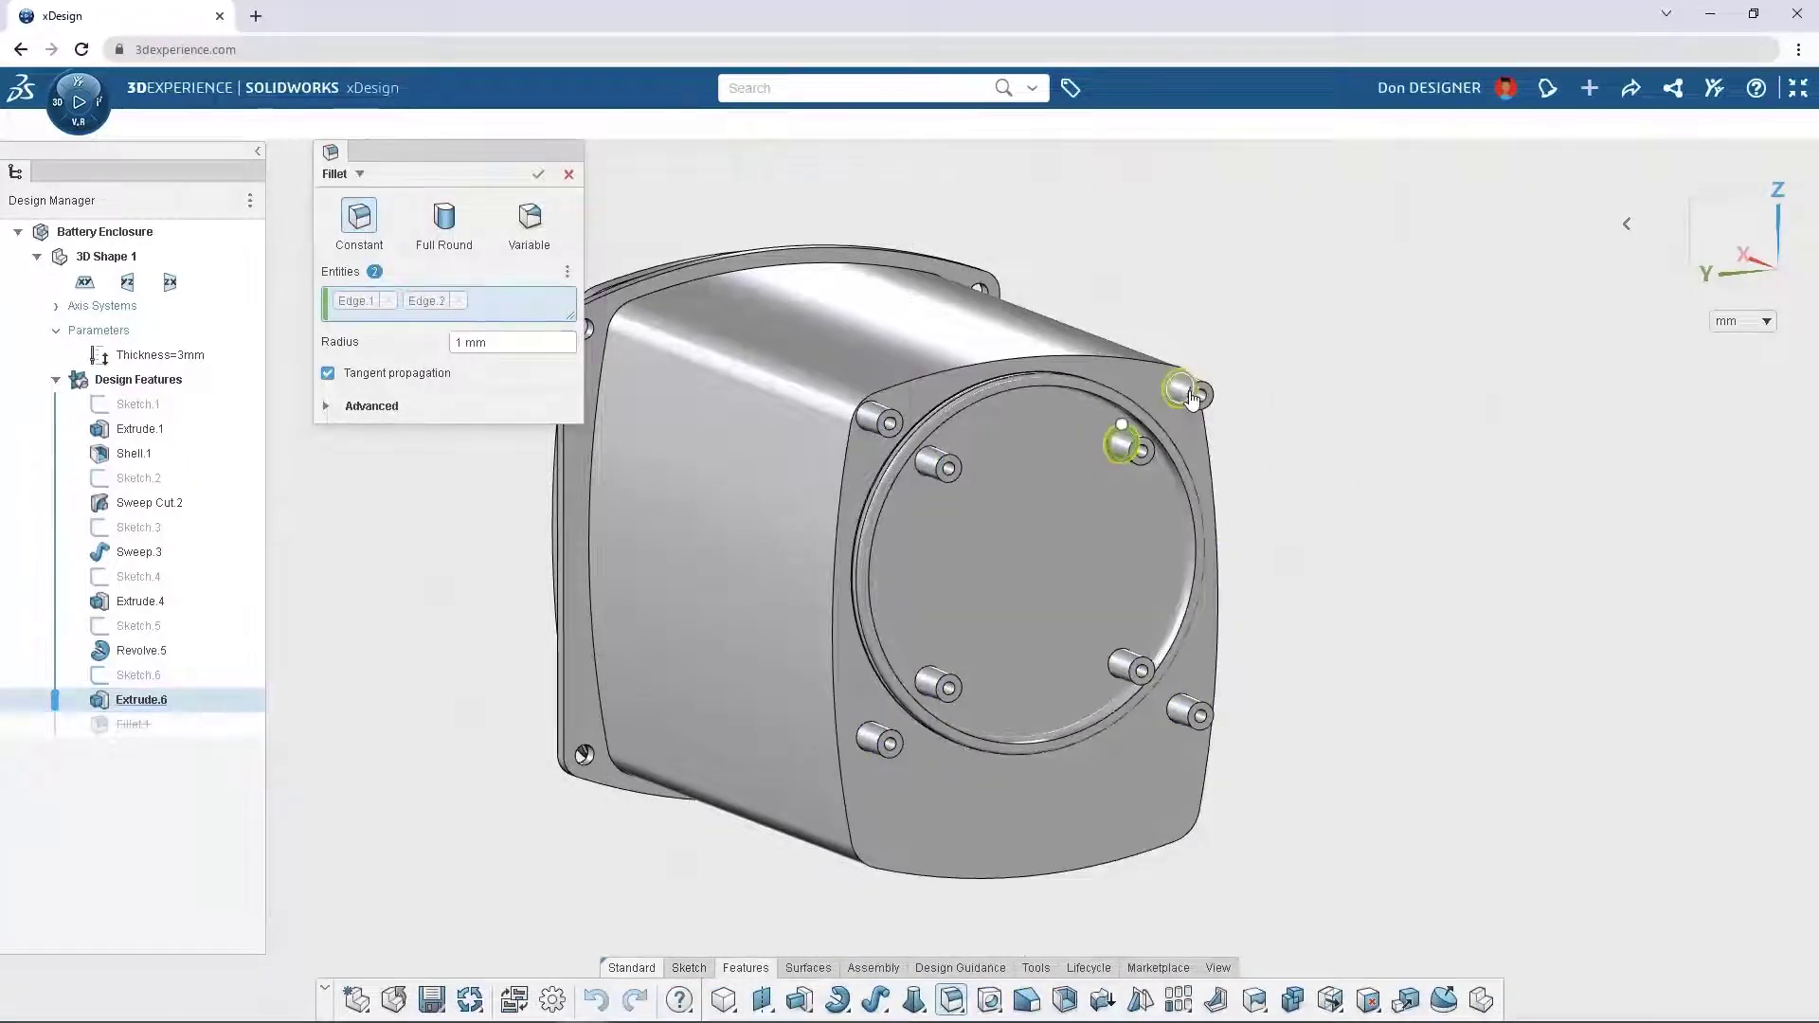
{"action": "left_click", "coordinate": [1275, 402]}
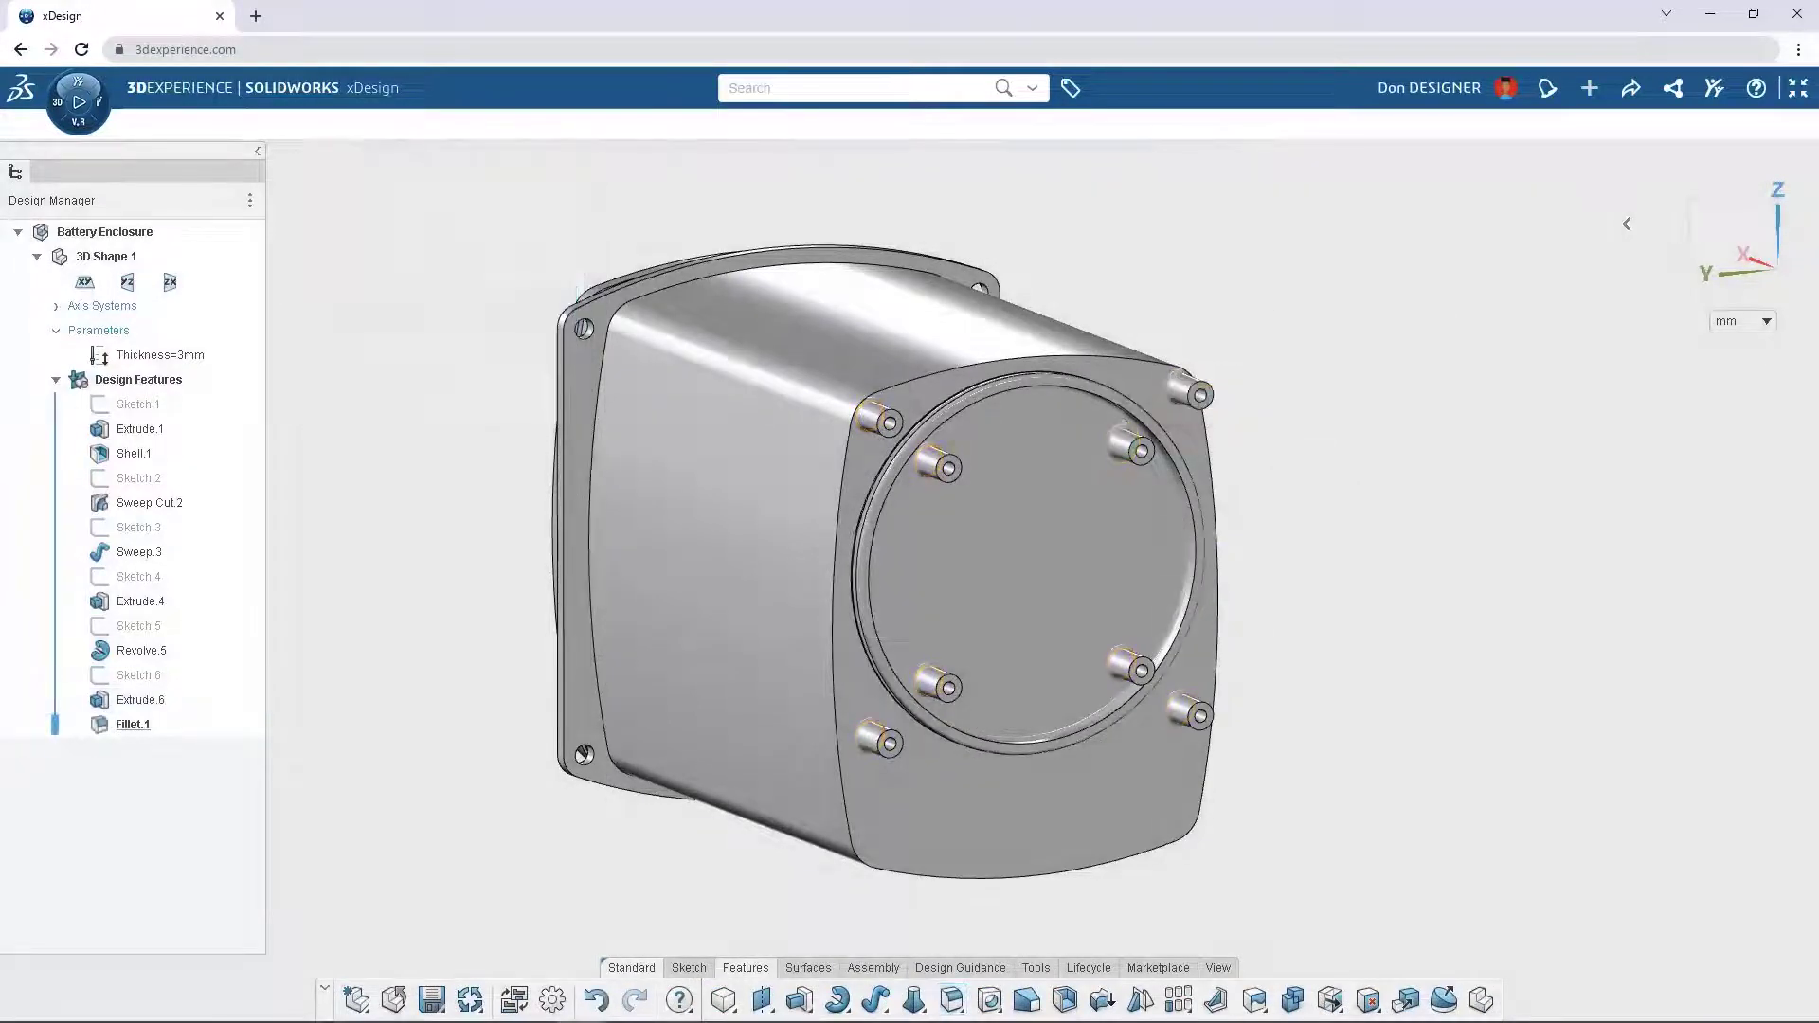
Lengthen the upper-right outer standoff by extruding its annular end face
{"action": "scroll", "coordinate": [1222, 365], "scroll_direction": "up", "scroll_amount": 2}
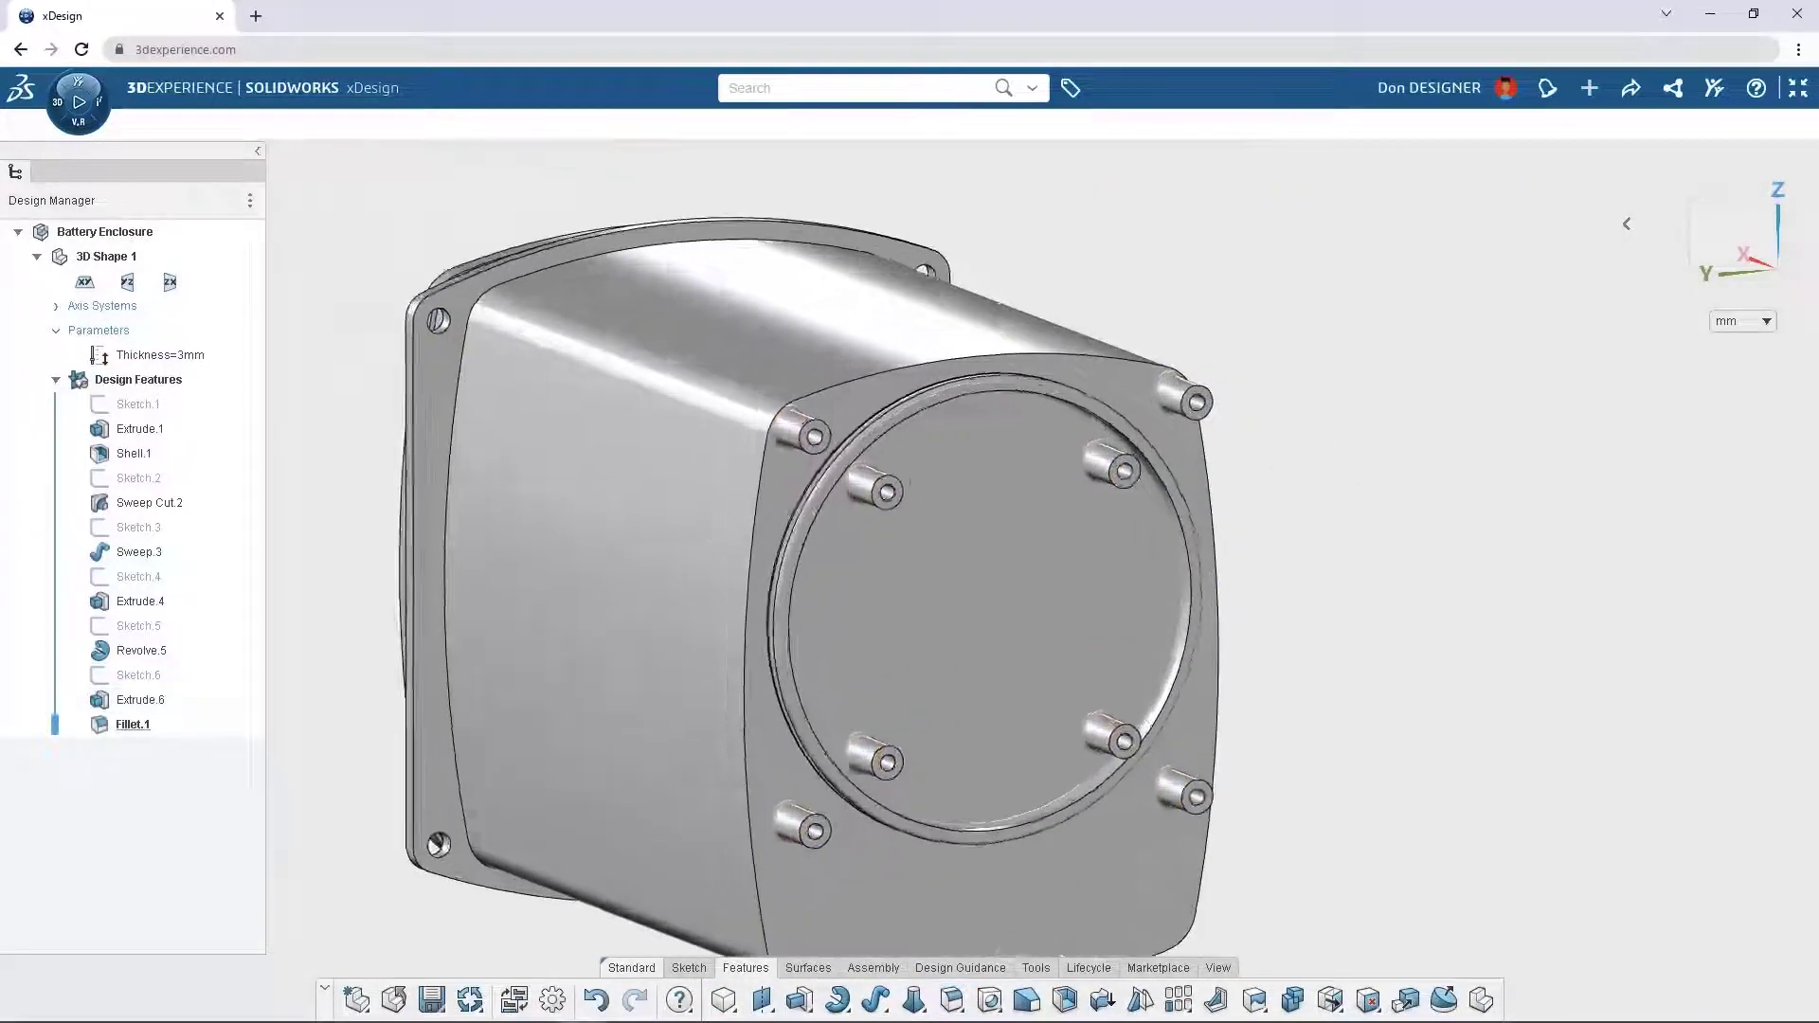
{"action": "scroll", "coordinate": [1217, 365], "scroll_direction": "up", "scroll_amount": 4}
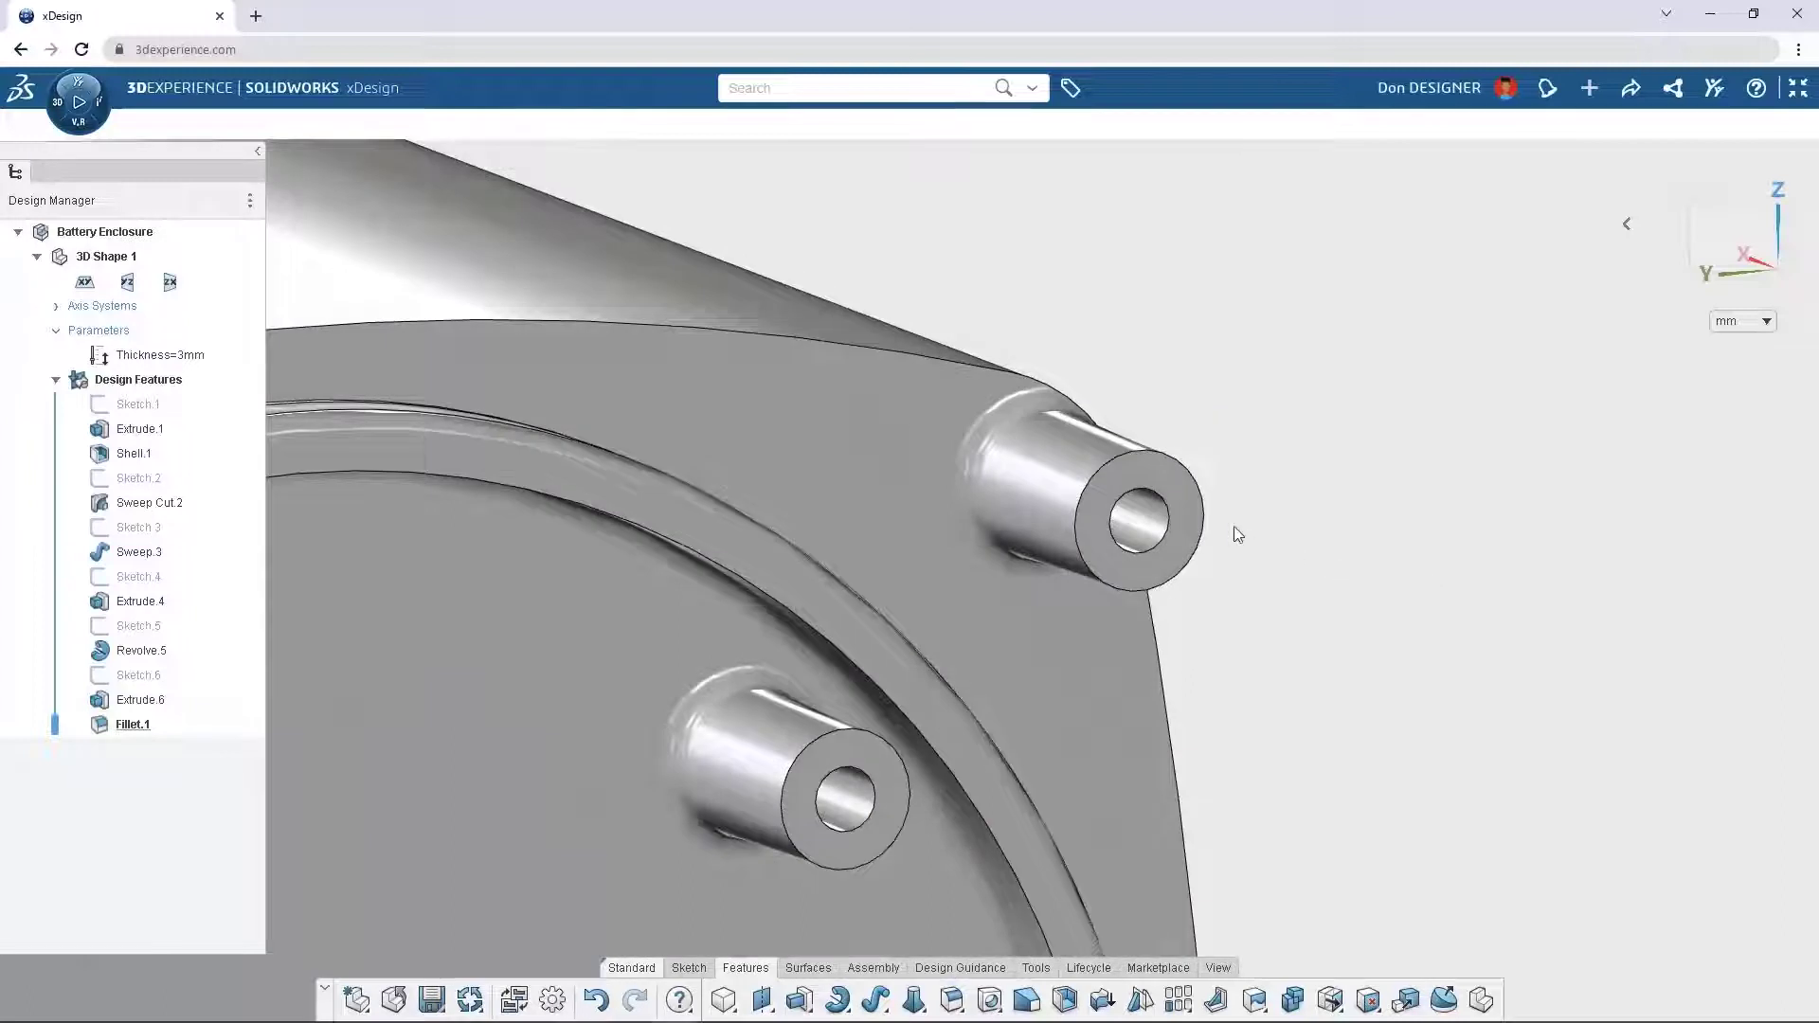
{"action": "left_click", "coordinate": [1186, 514]}
{"action": "left_click", "coordinate": [1263, 451]}
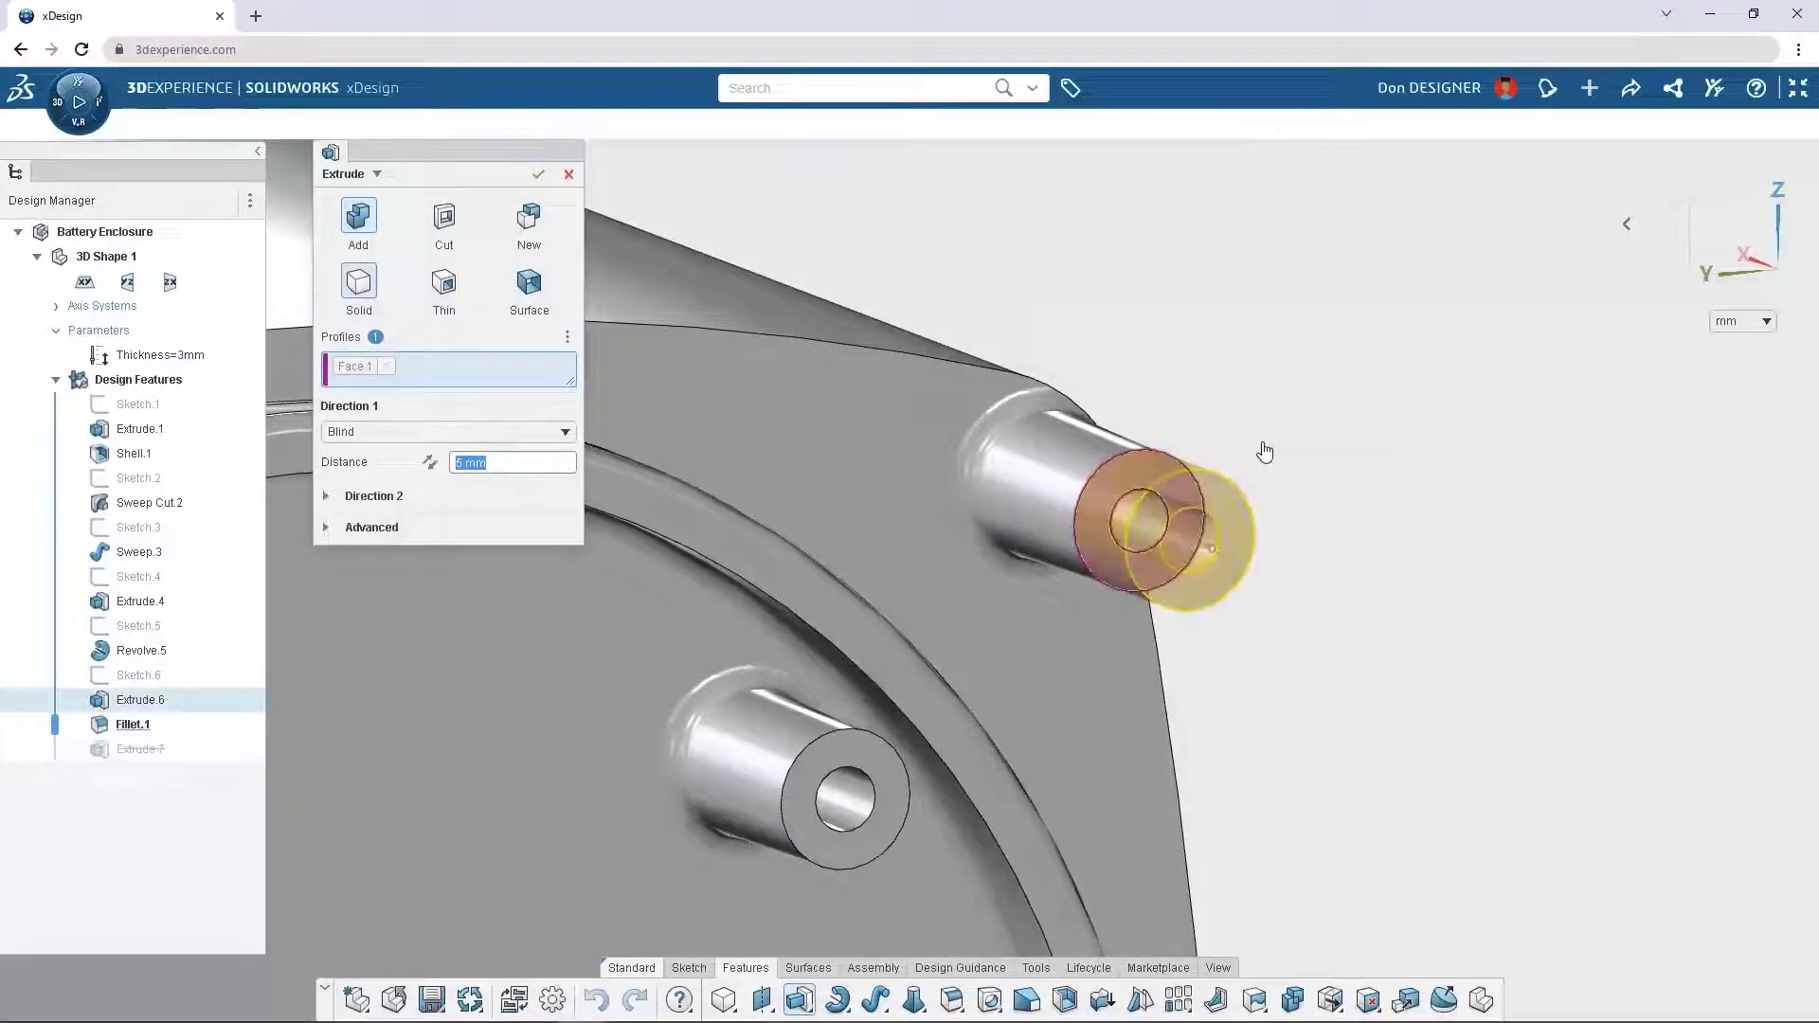
{"action": "key", "text": "Return"}
Enlarge the variable fillet radius at the lower point of the inner standoff's base edge
{"action": "scroll", "coordinate": [1041, 546], "scroll_direction": "up", "scroll_amount": 2}
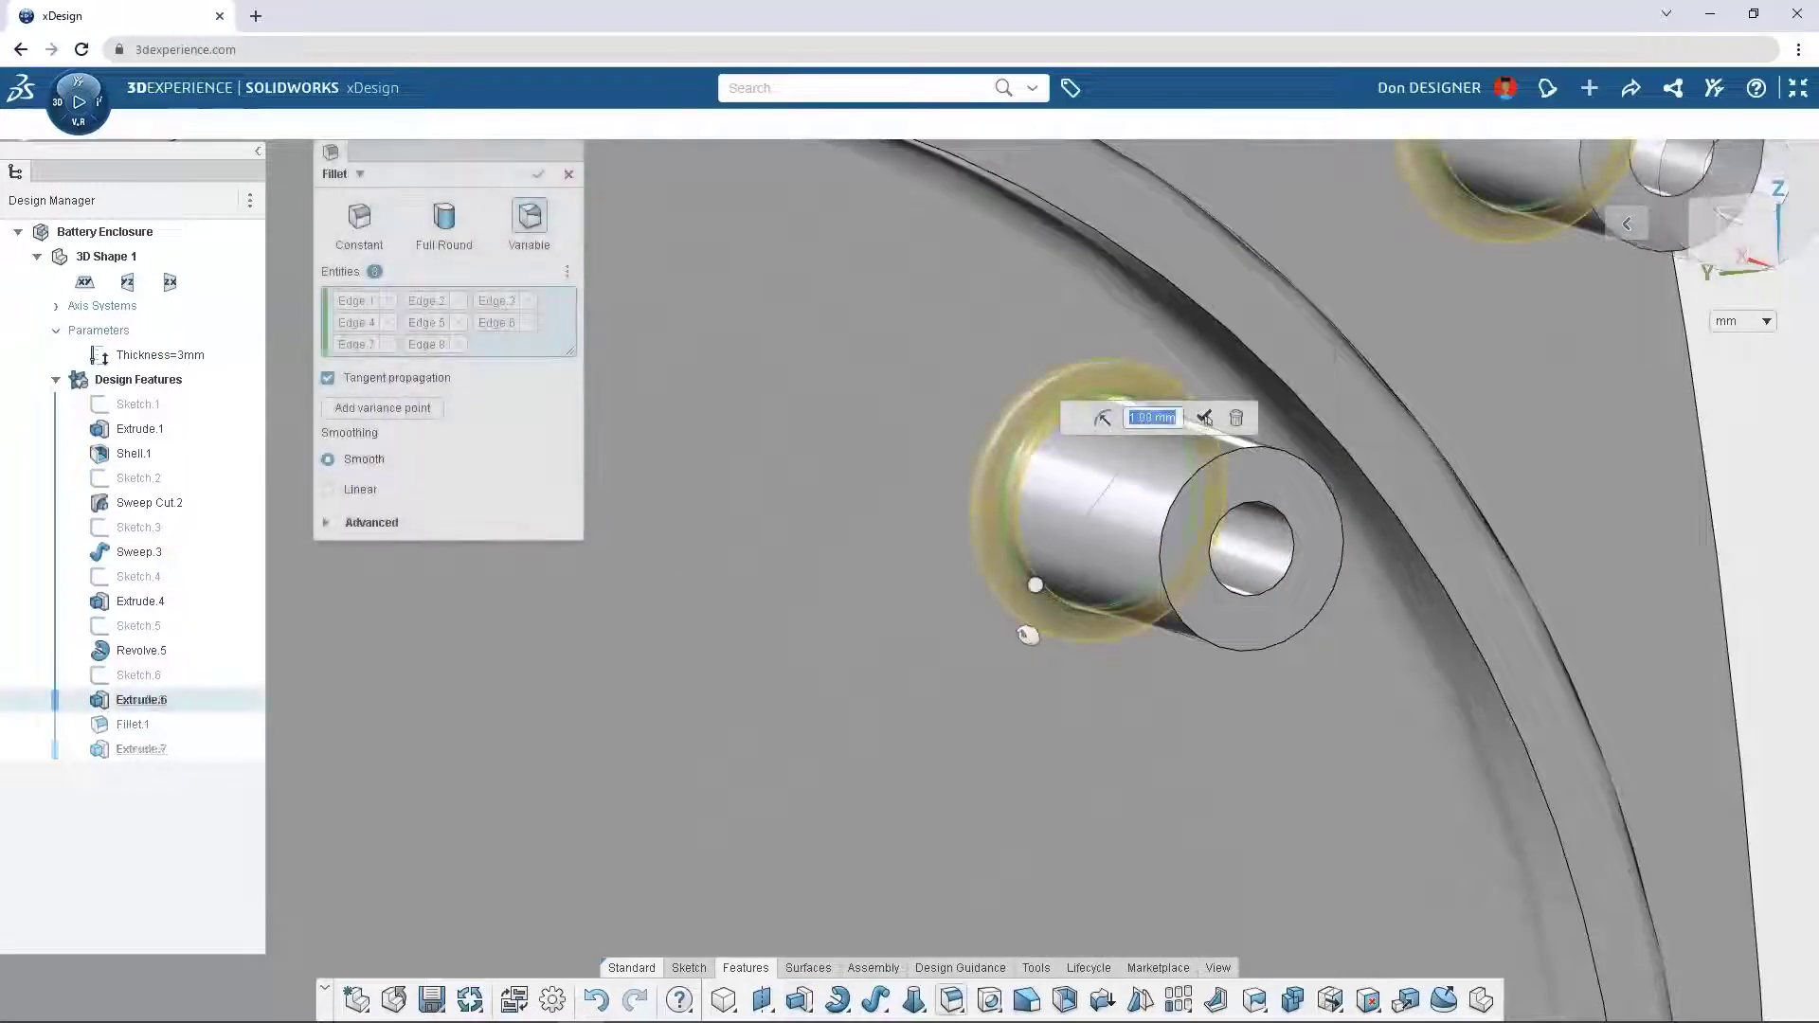
{"action": "left_click_drag", "start_coordinate": [1028, 635], "coordinate": [918, 789]}
{"action": "key", "text": "Return"}
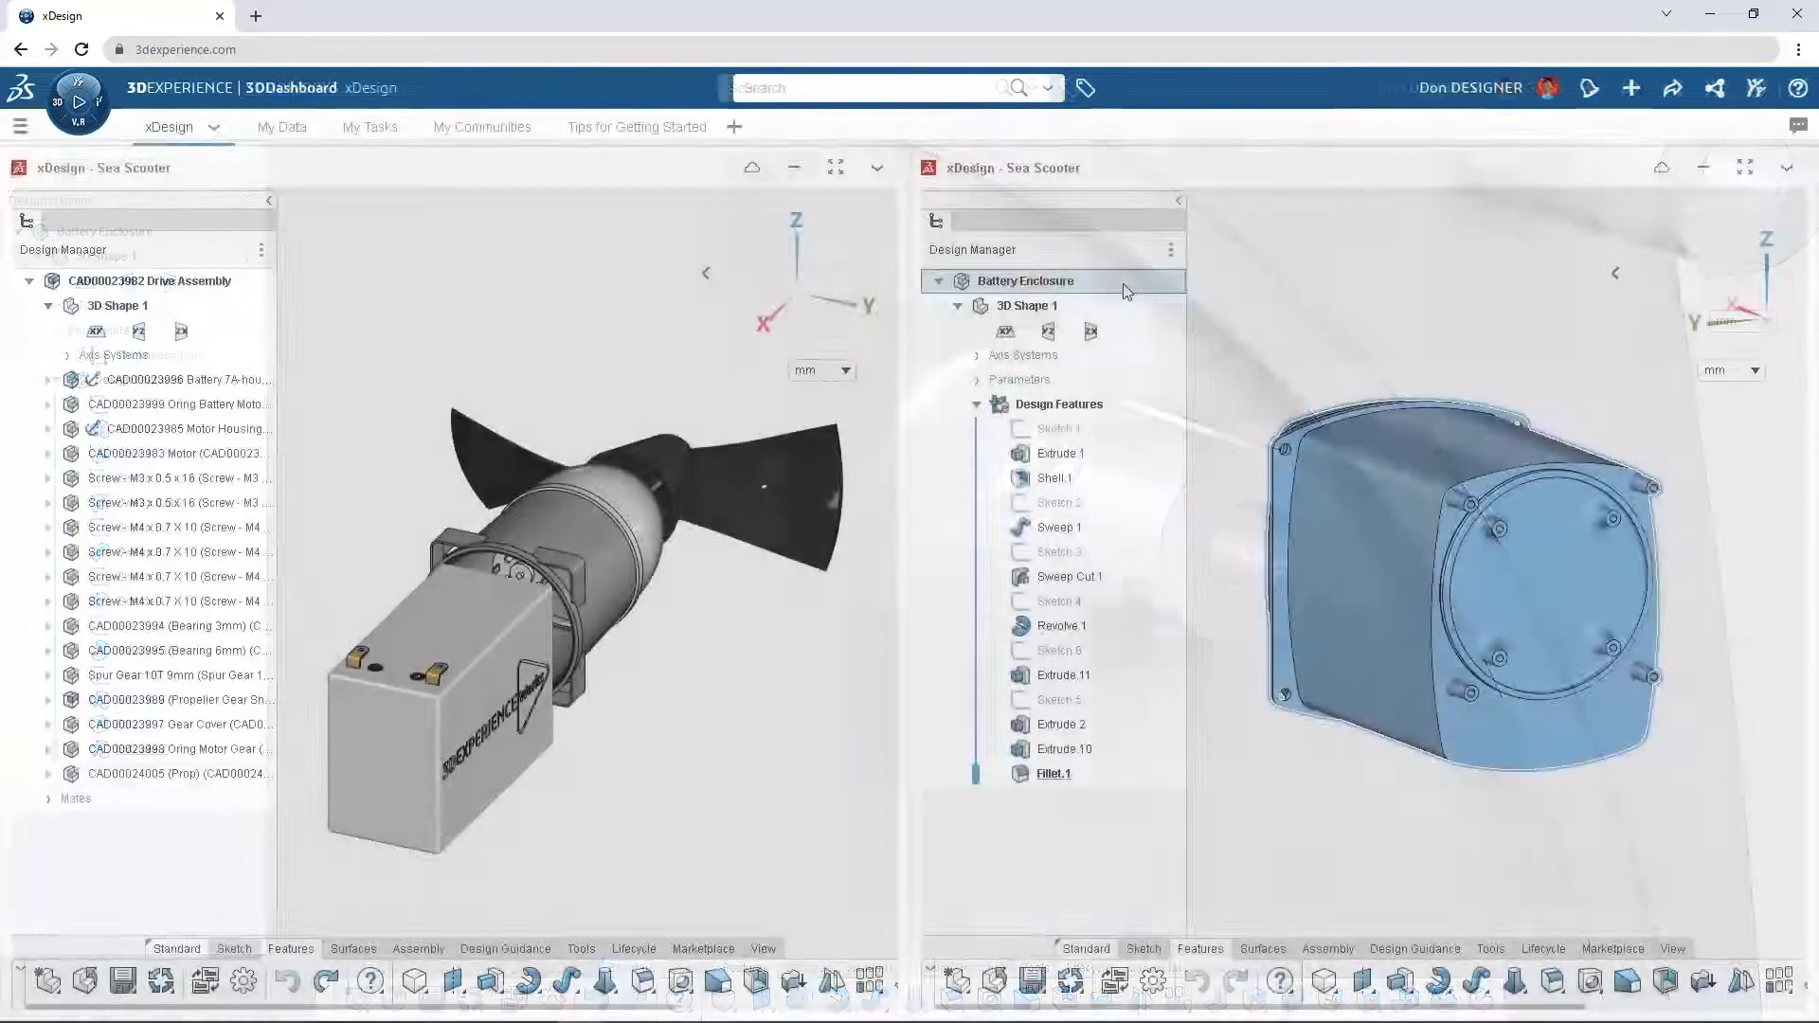
Insert one instance of the Battery Enclosure into the Drive Assembly
{"action": "left_click_drag", "start_coordinate": [1025, 280], "coordinate": [735, 567]}
{"action": "left_click_drag", "start_coordinate": [566, 732], "coordinate": [566, 732]}
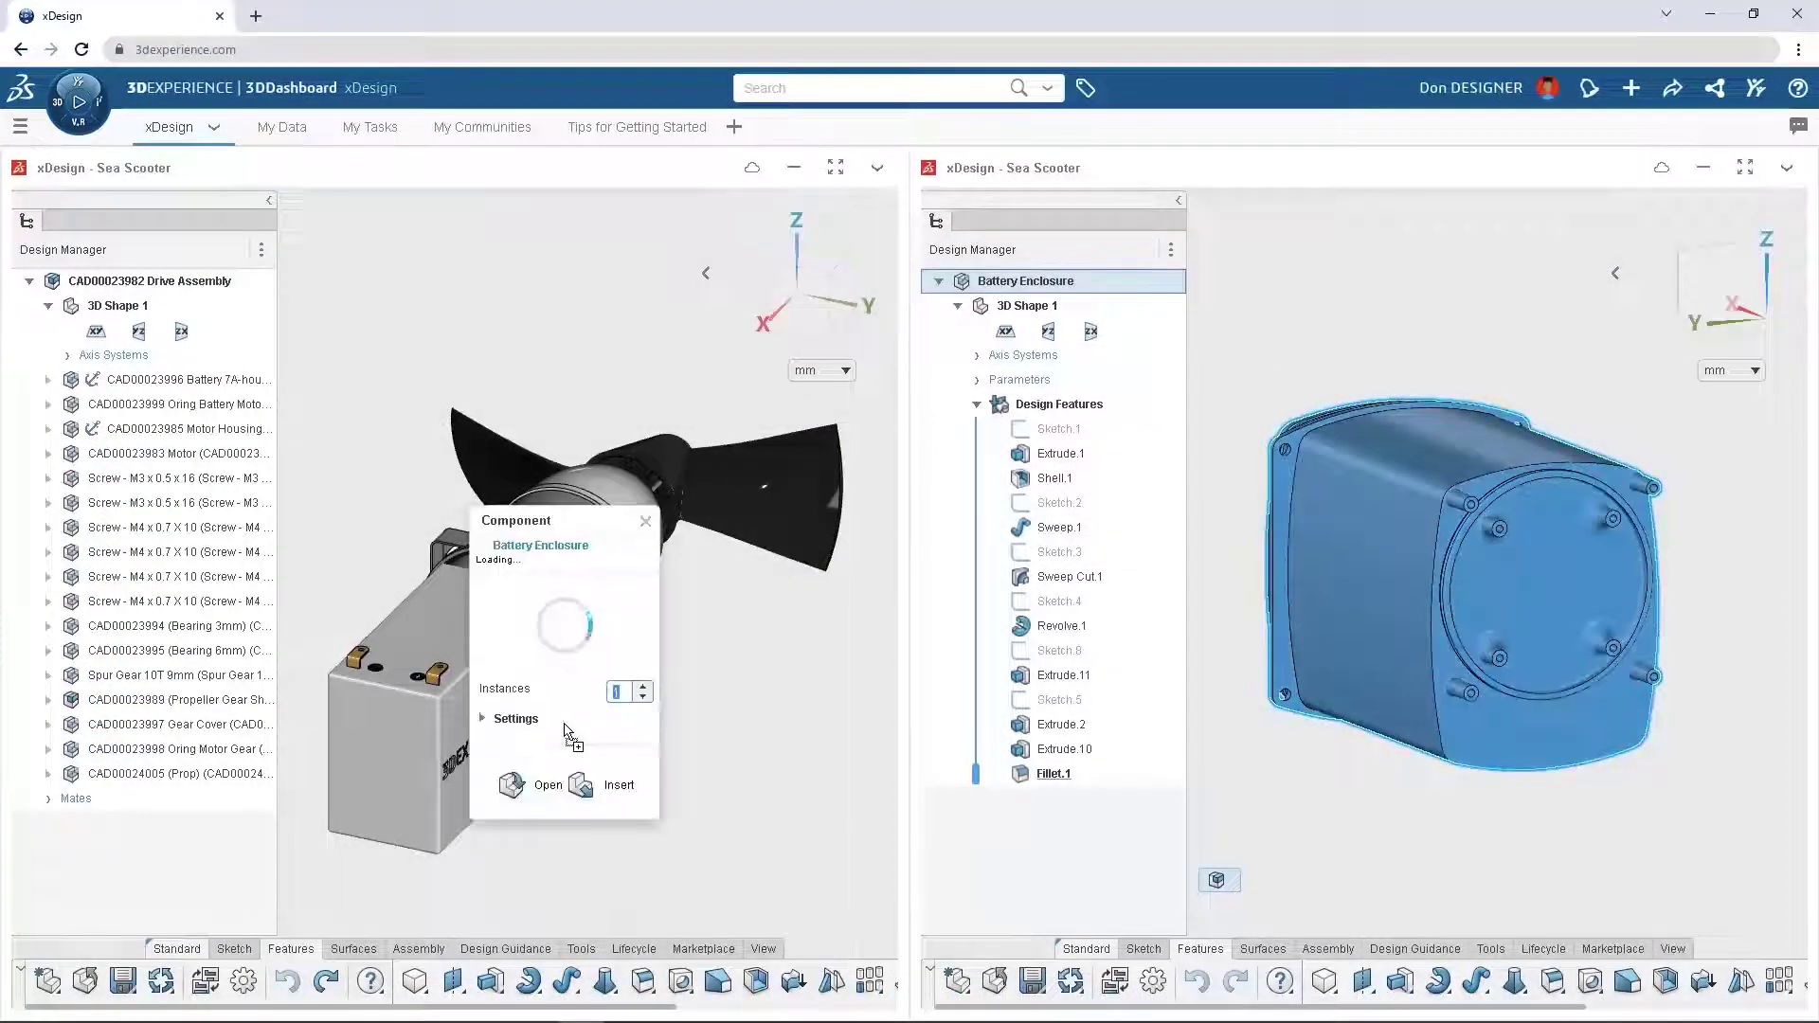
{"action": "left_click", "coordinate": [581, 786]}
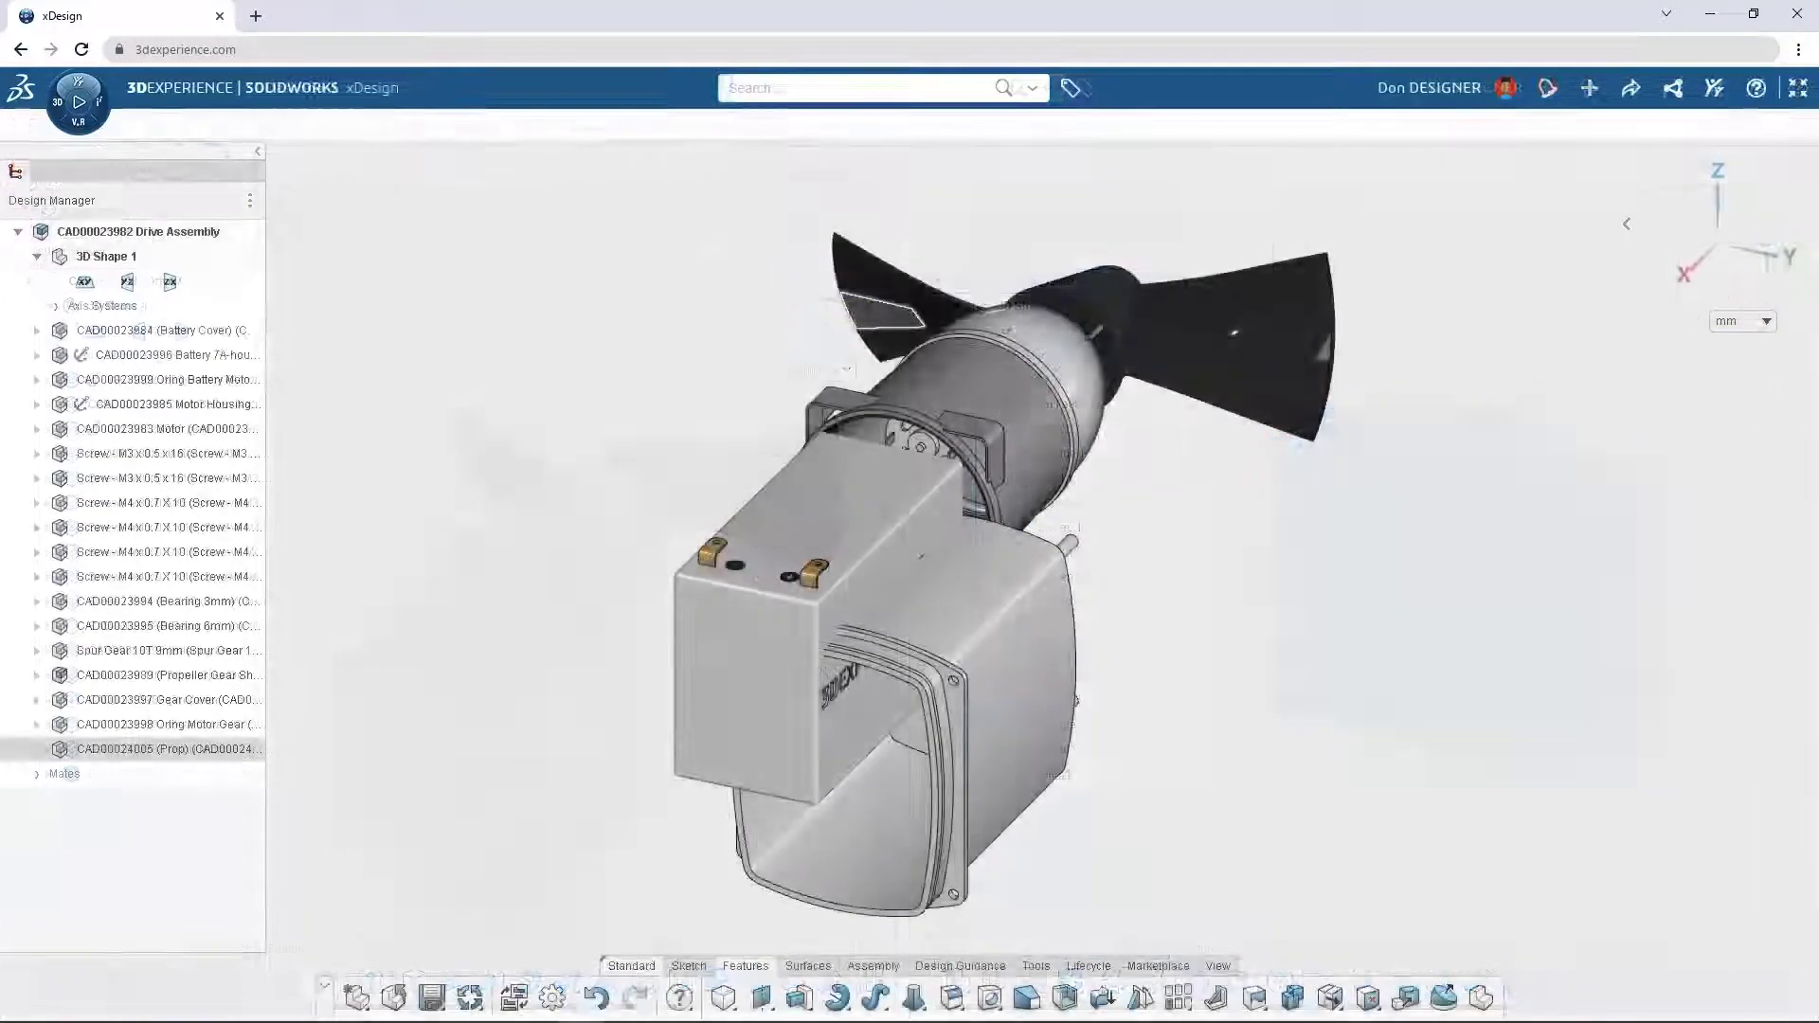
Add a concentric mate between the enclosure's outer standoff hole and the motor housing's upper mounting hole
{"action": "scroll", "coordinate": [820, 772], "scroll_direction": "up", "scroll_amount": 10}
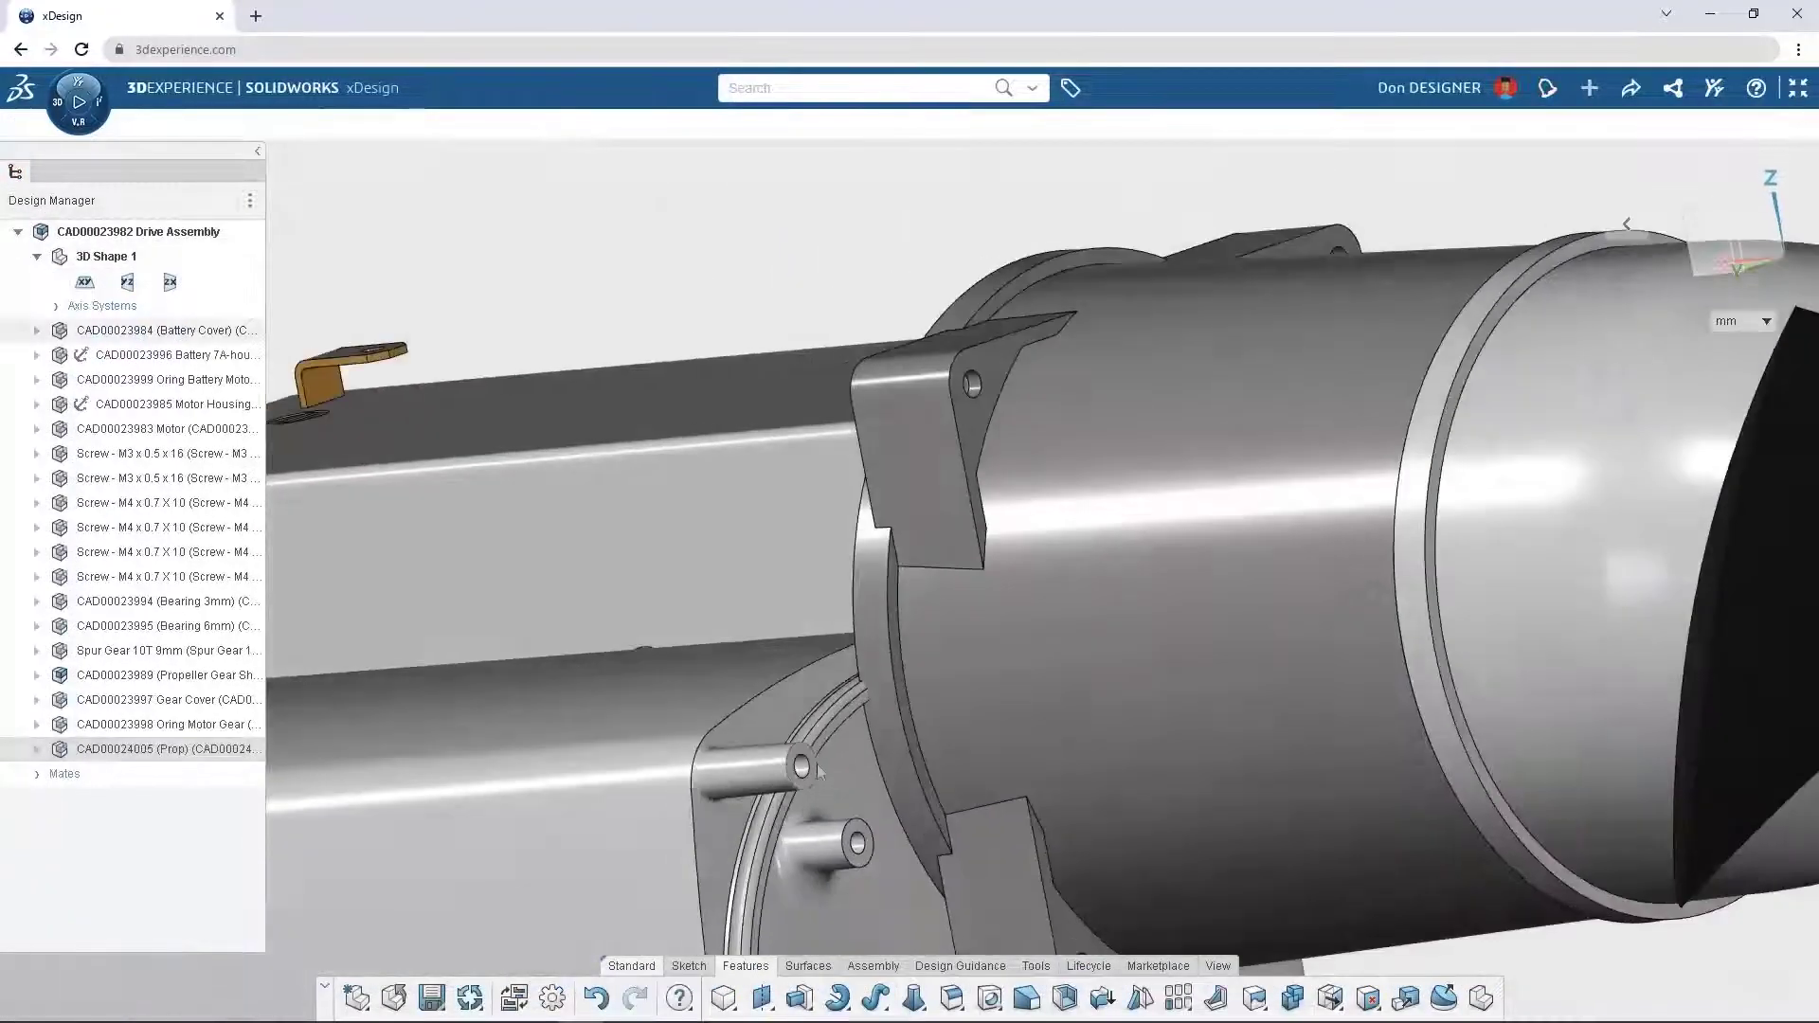
{"action": "left_click", "coordinate": [804, 768]}
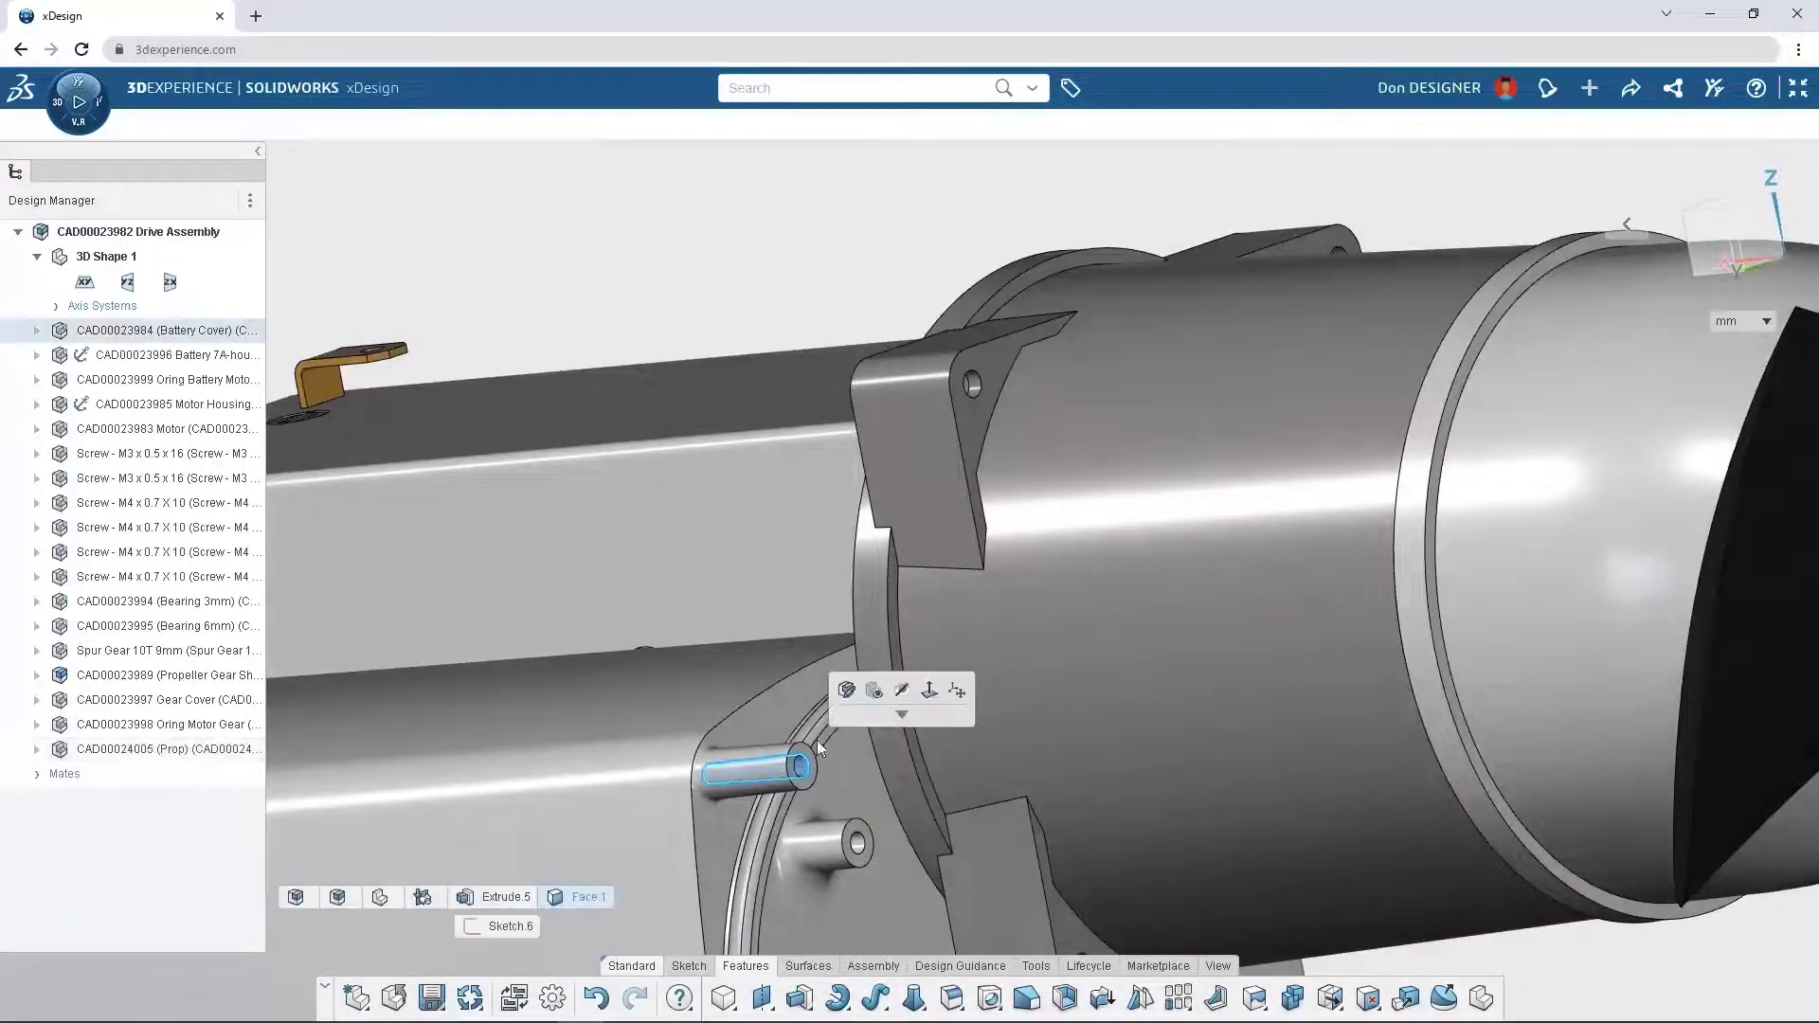
{"action": "left_click", "coordinate": [974, 383]}
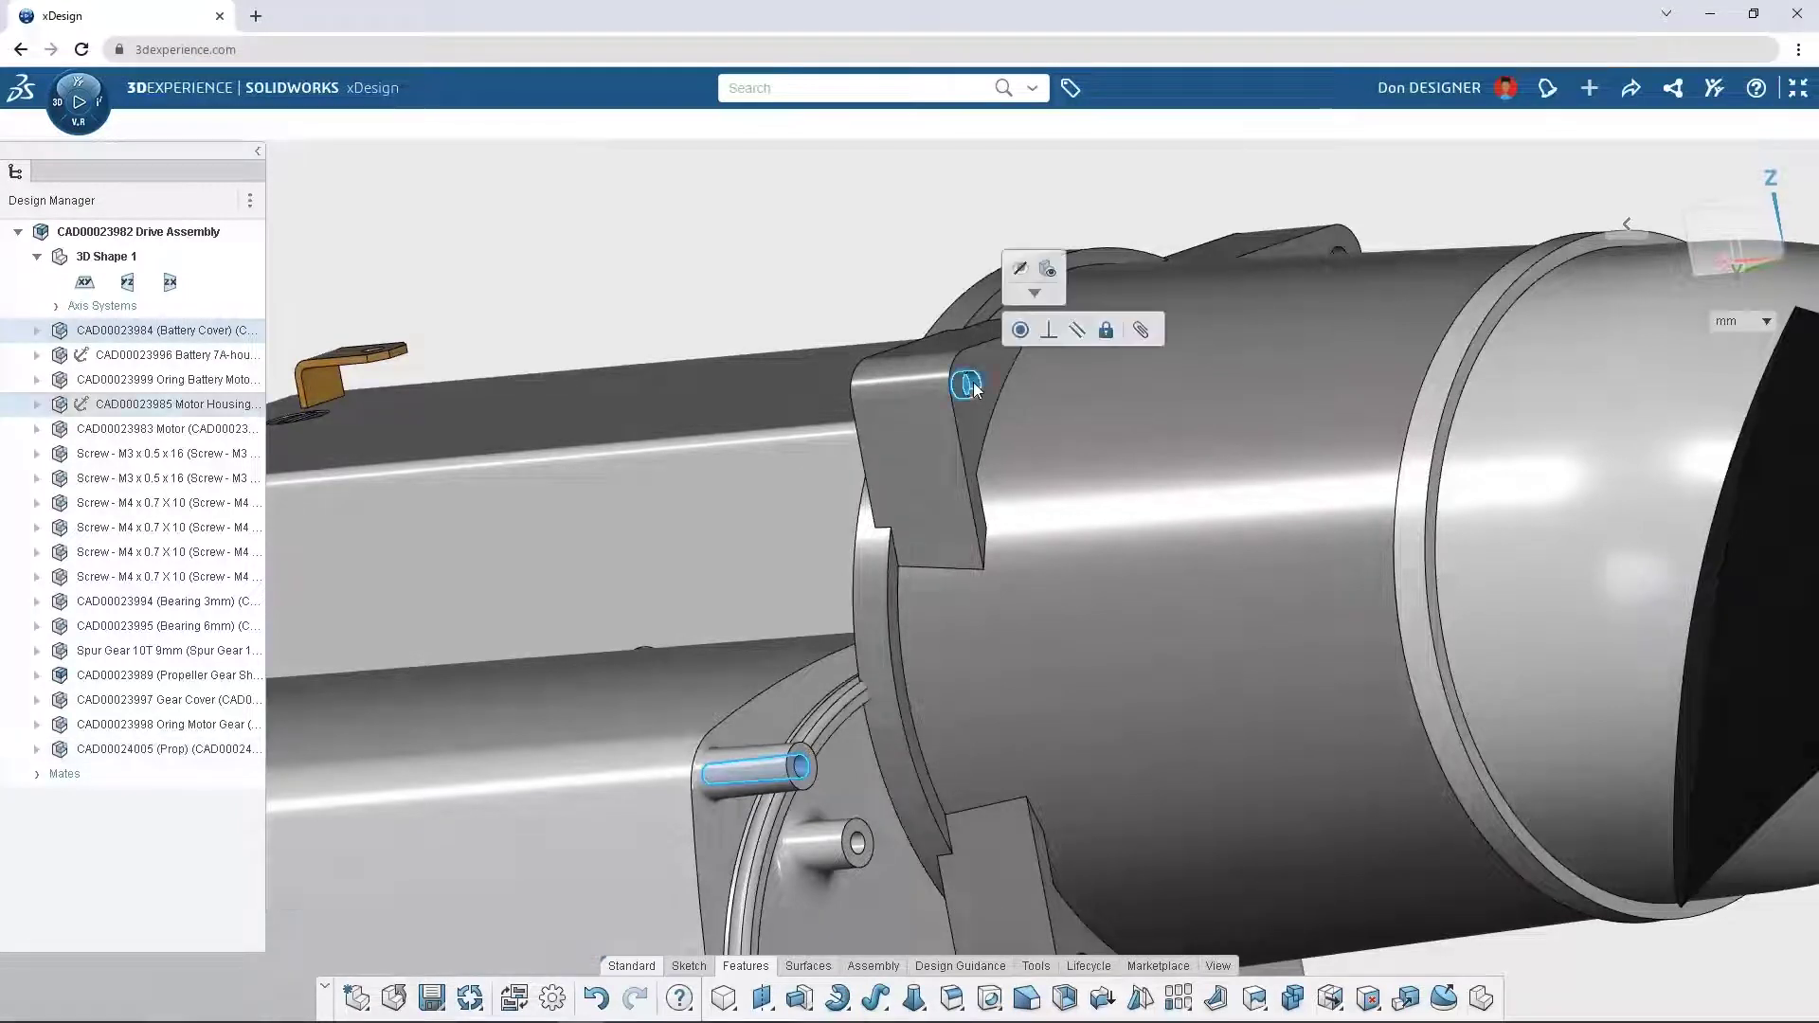
{"action": "left_click", "coordinate": [1020, 331]}
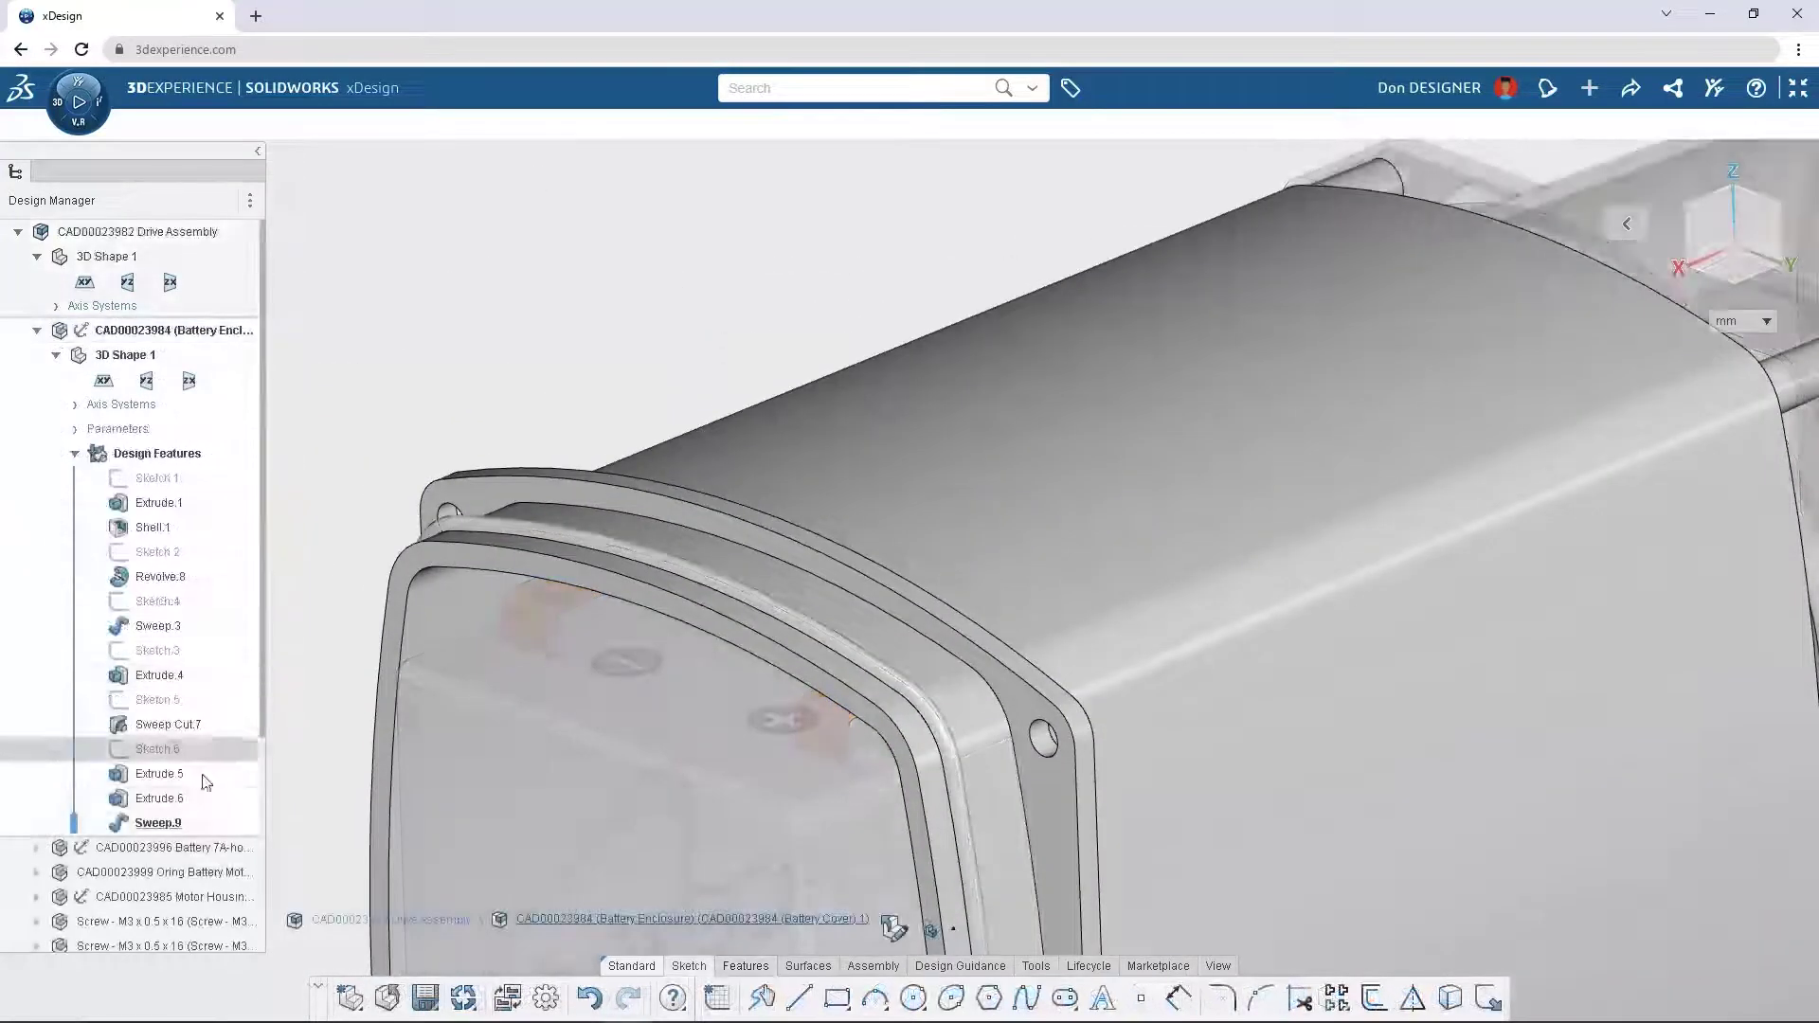
Make a new component named Gasket from the Sweep.9 feature, using the As Features option
{"action": "left_click", "coordinate": [197, 825]}
{"action": "left_click", "coordinate": [269, 698]}
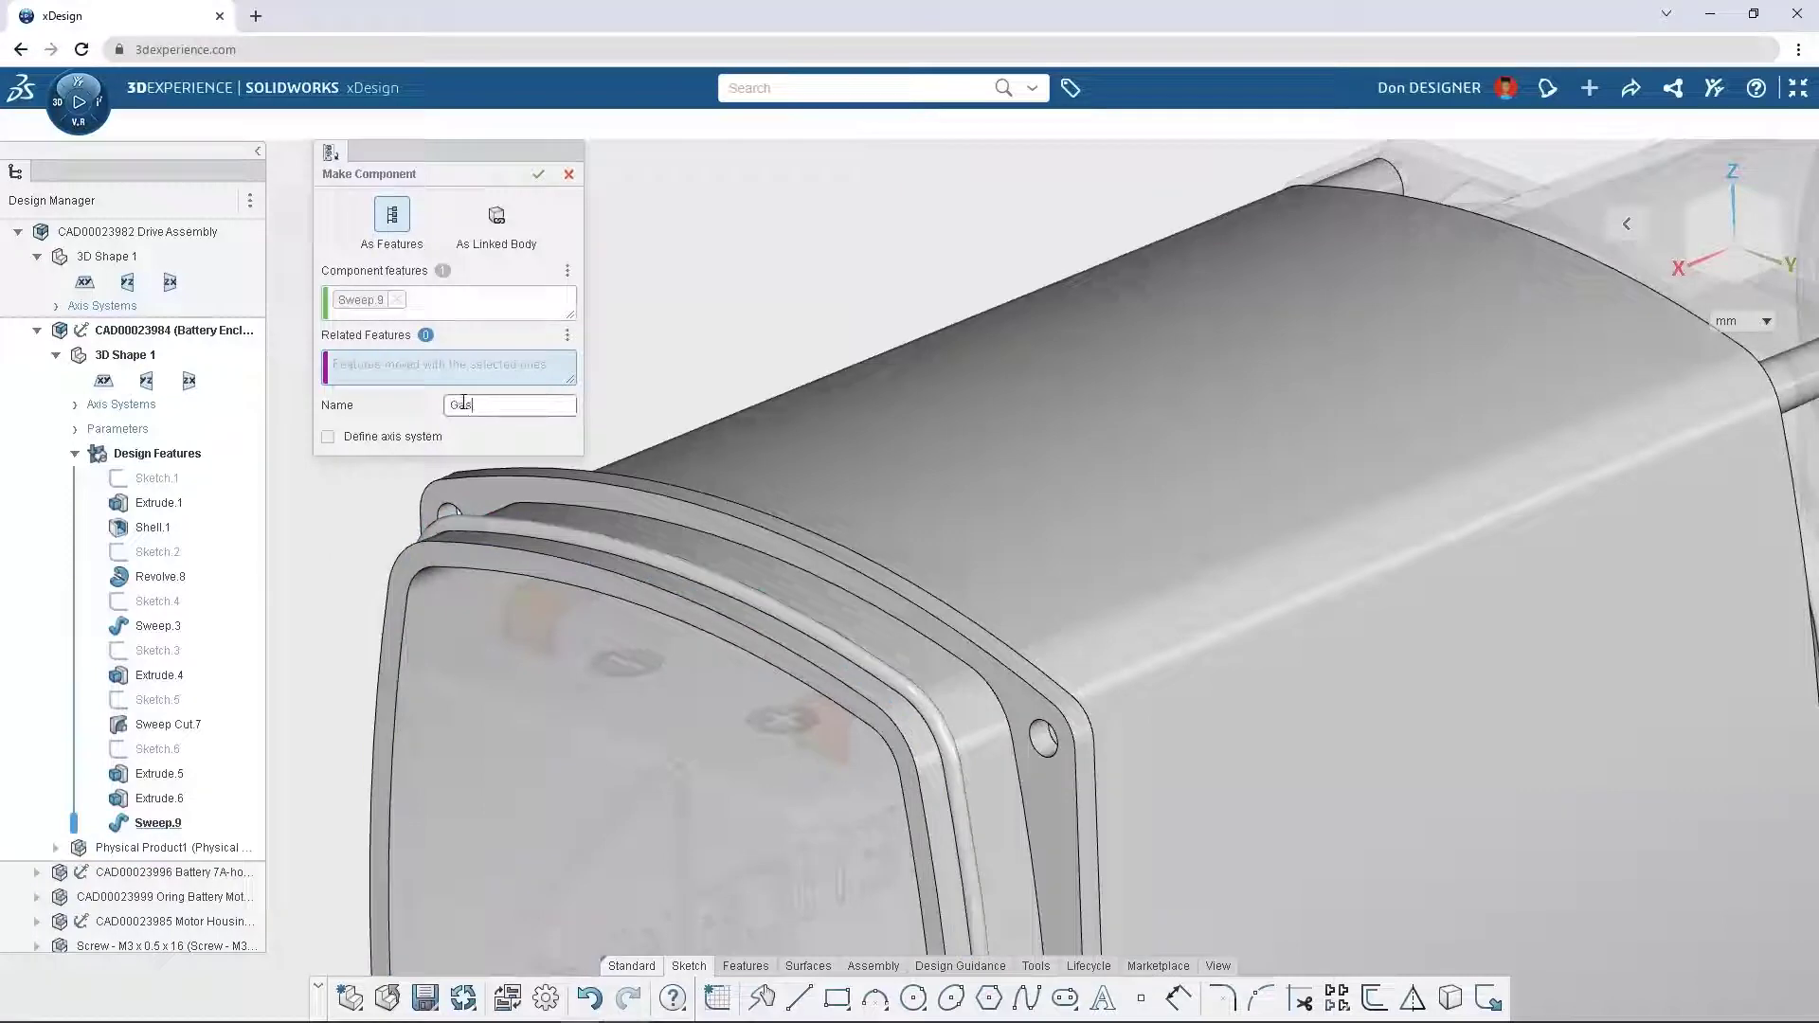
{"action": "left_click", "coordinate": [538, 176]}
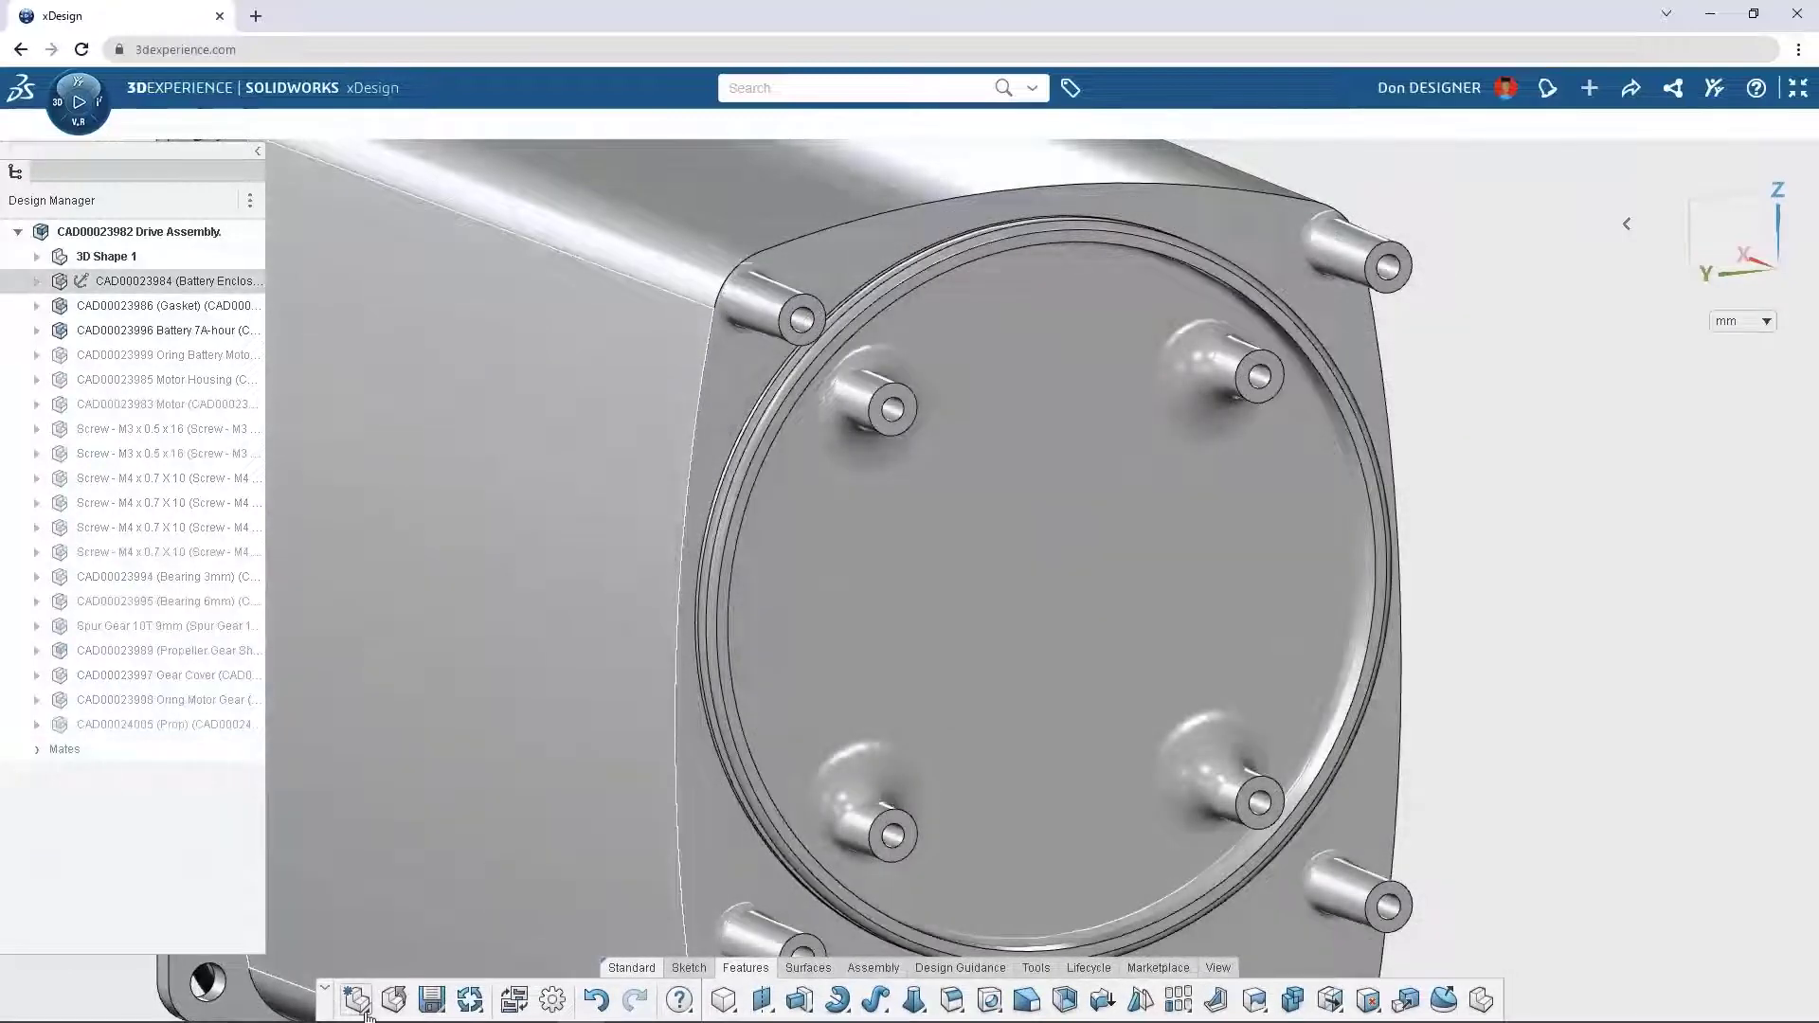
Start an import from 3DDrive and choose the file format for the Sea Scooter PCB
{"action": "left_click", "coordinate": [356, 999]}
{"action": "left_click", "coordinate": [374, 971]}
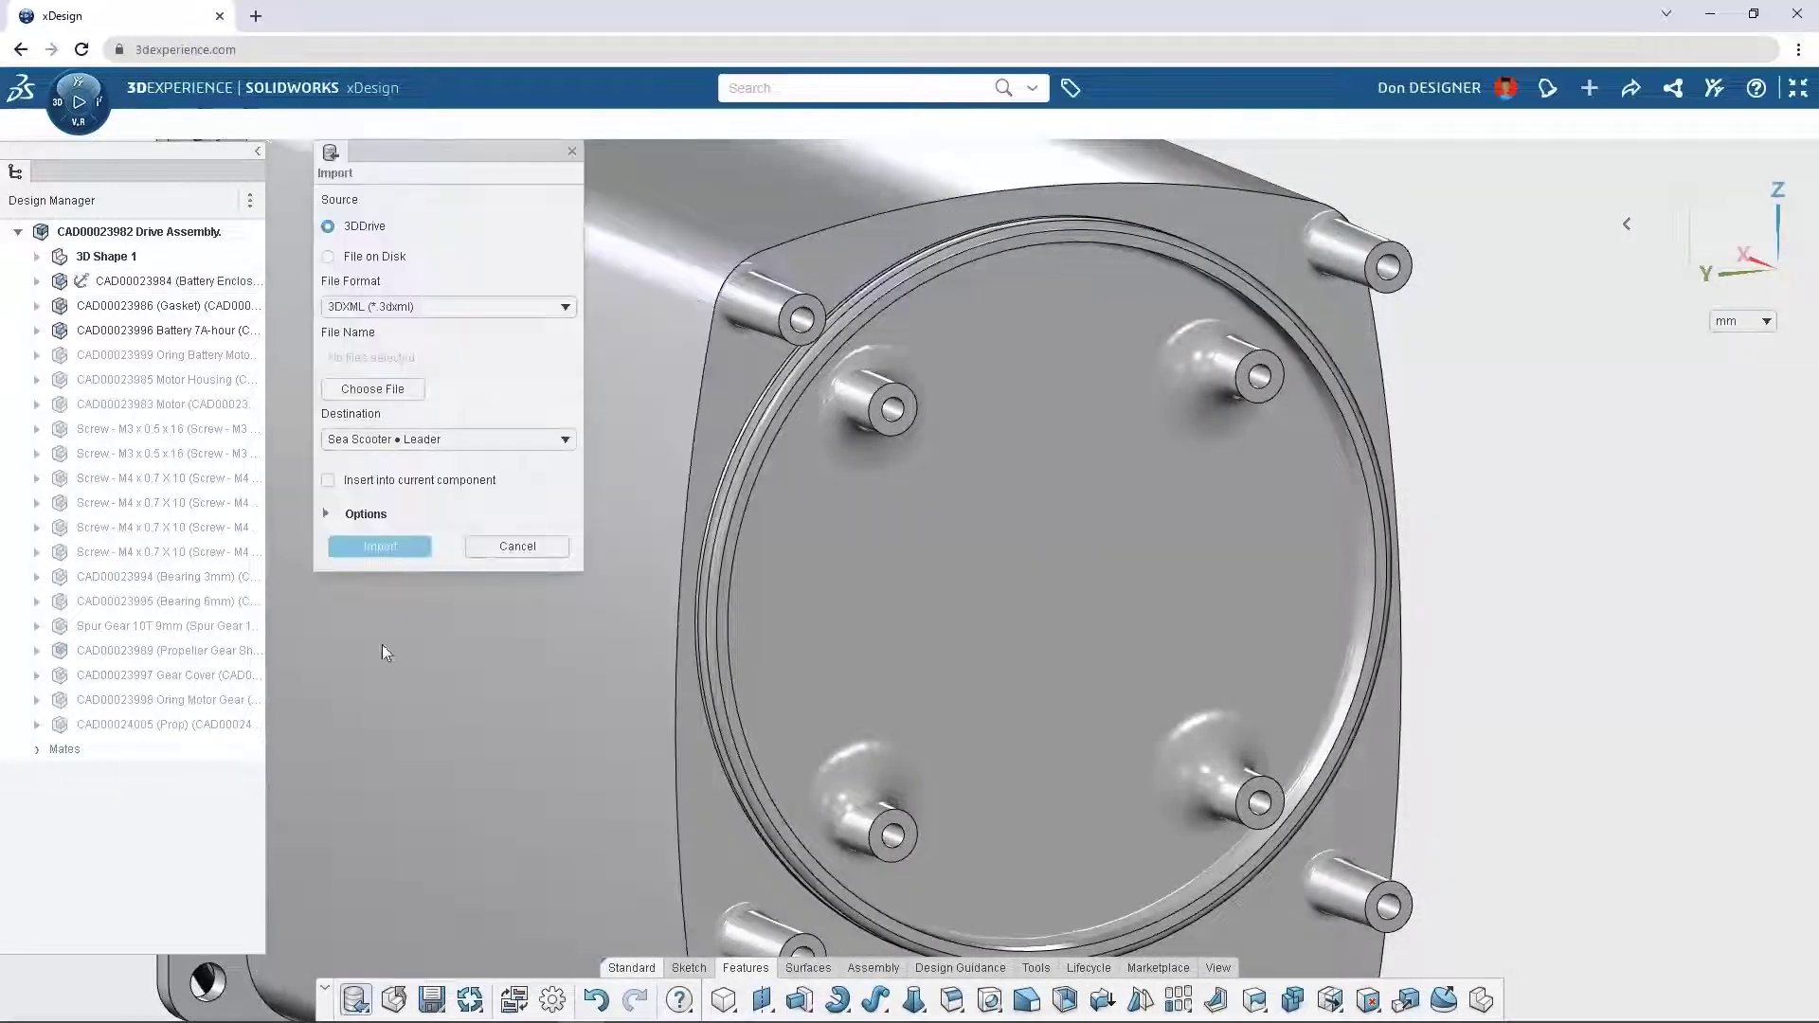
{"action": "left_click", "coordinate": [381, 307]}
{"action": "left_click", "coordinate": [379, 488]}
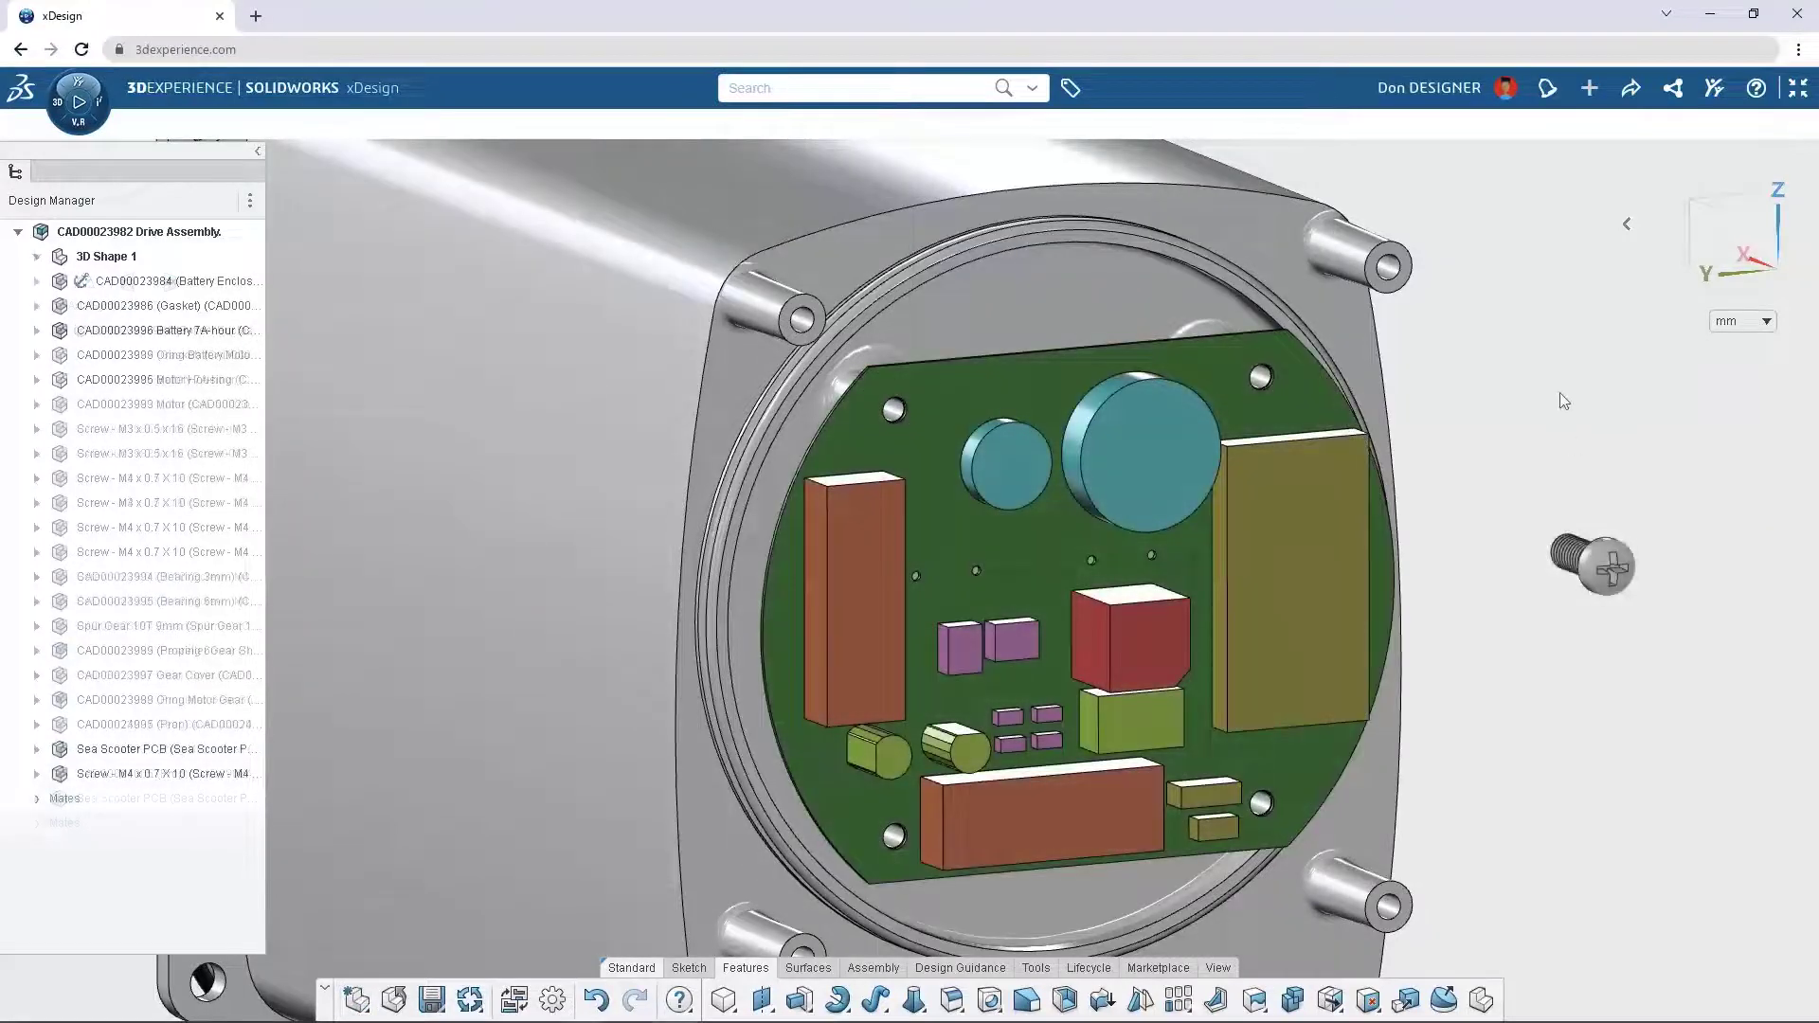
Place an M4 x 0.7 x 10 screw in the circuit board's hole above the tall brown component and replicate it in the remaining board holes
{"action": "left_click", "coordinate": [1260, 378]}
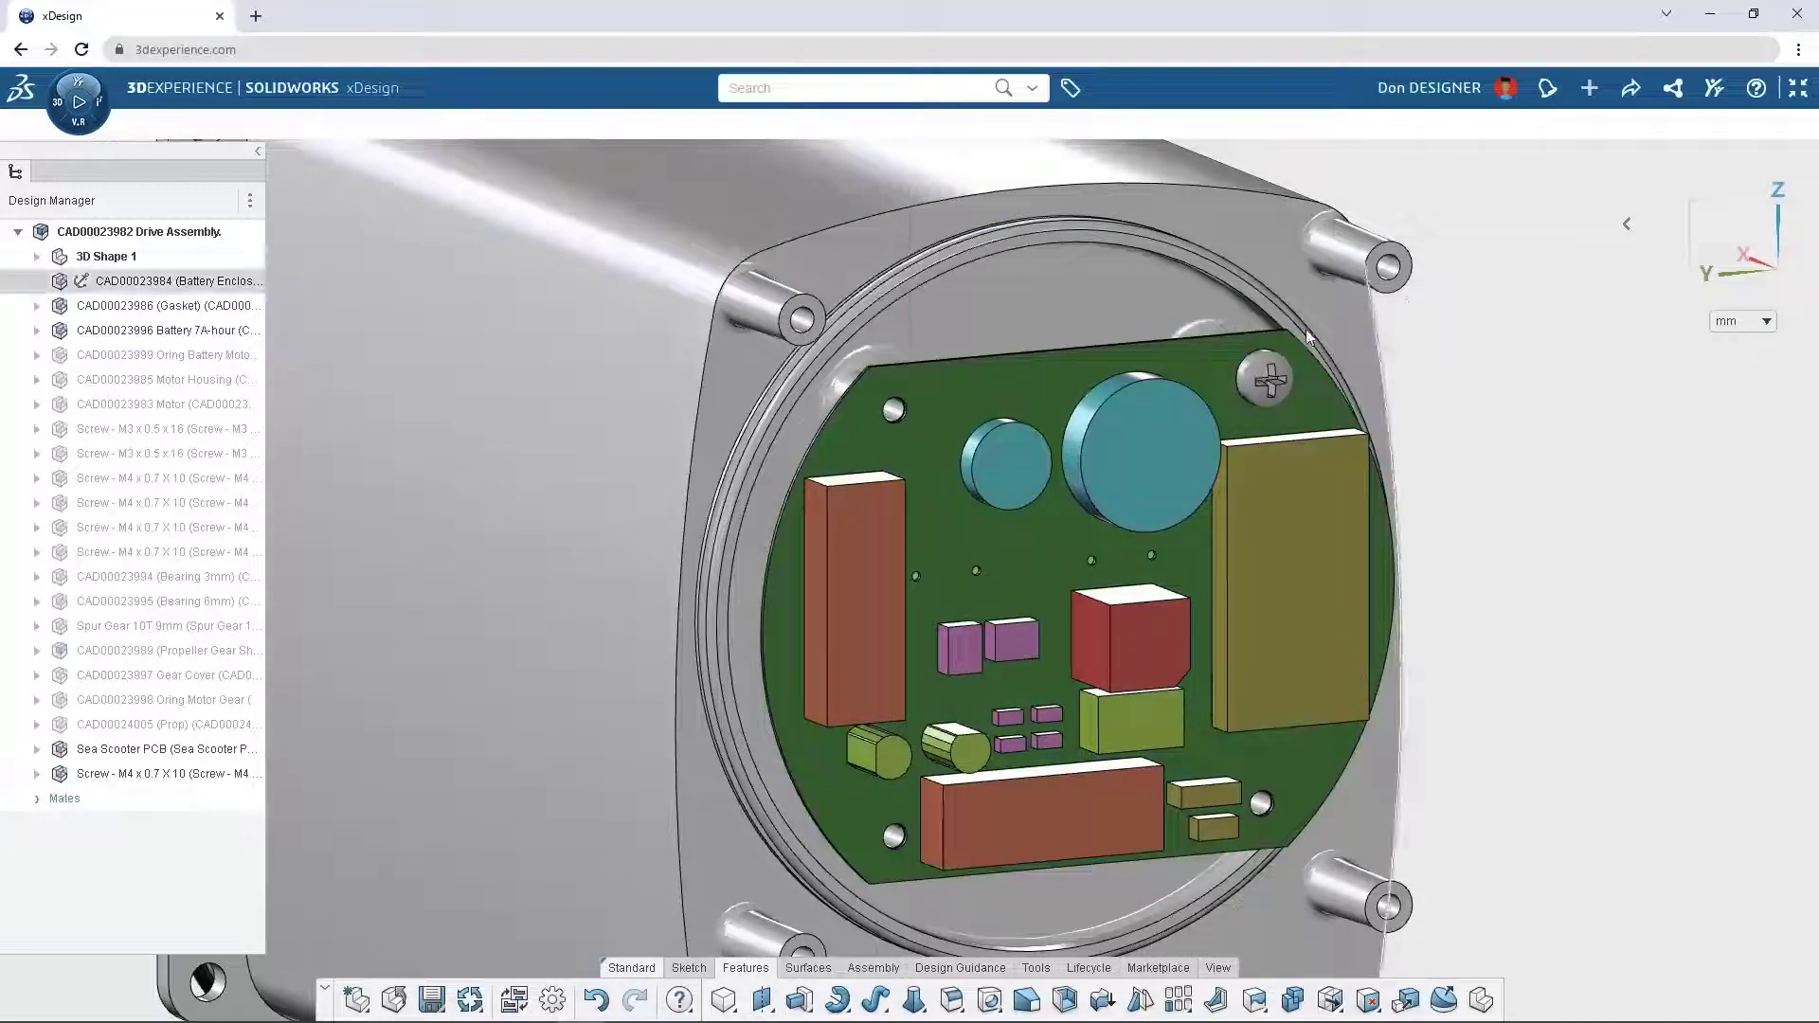
{"action": "left_click", "coordinate": [1267, 379]}
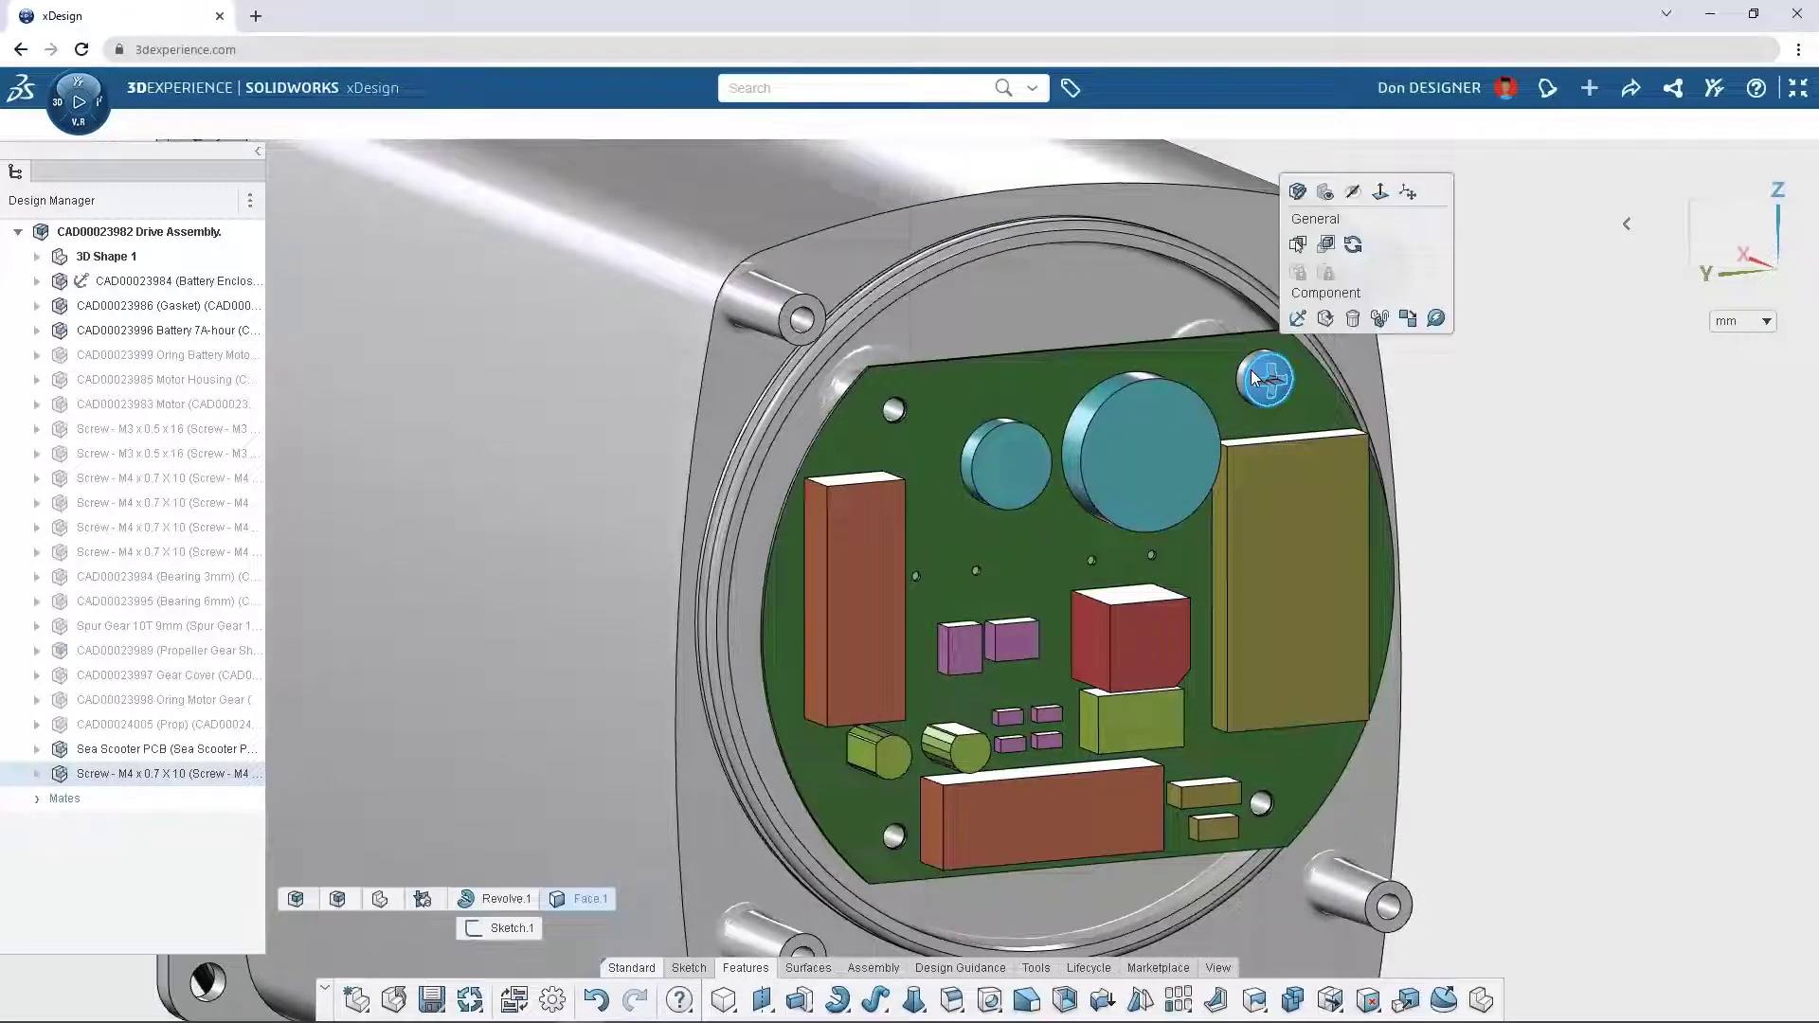
{"action": "left_click", "coordinate": [1435, 320]}
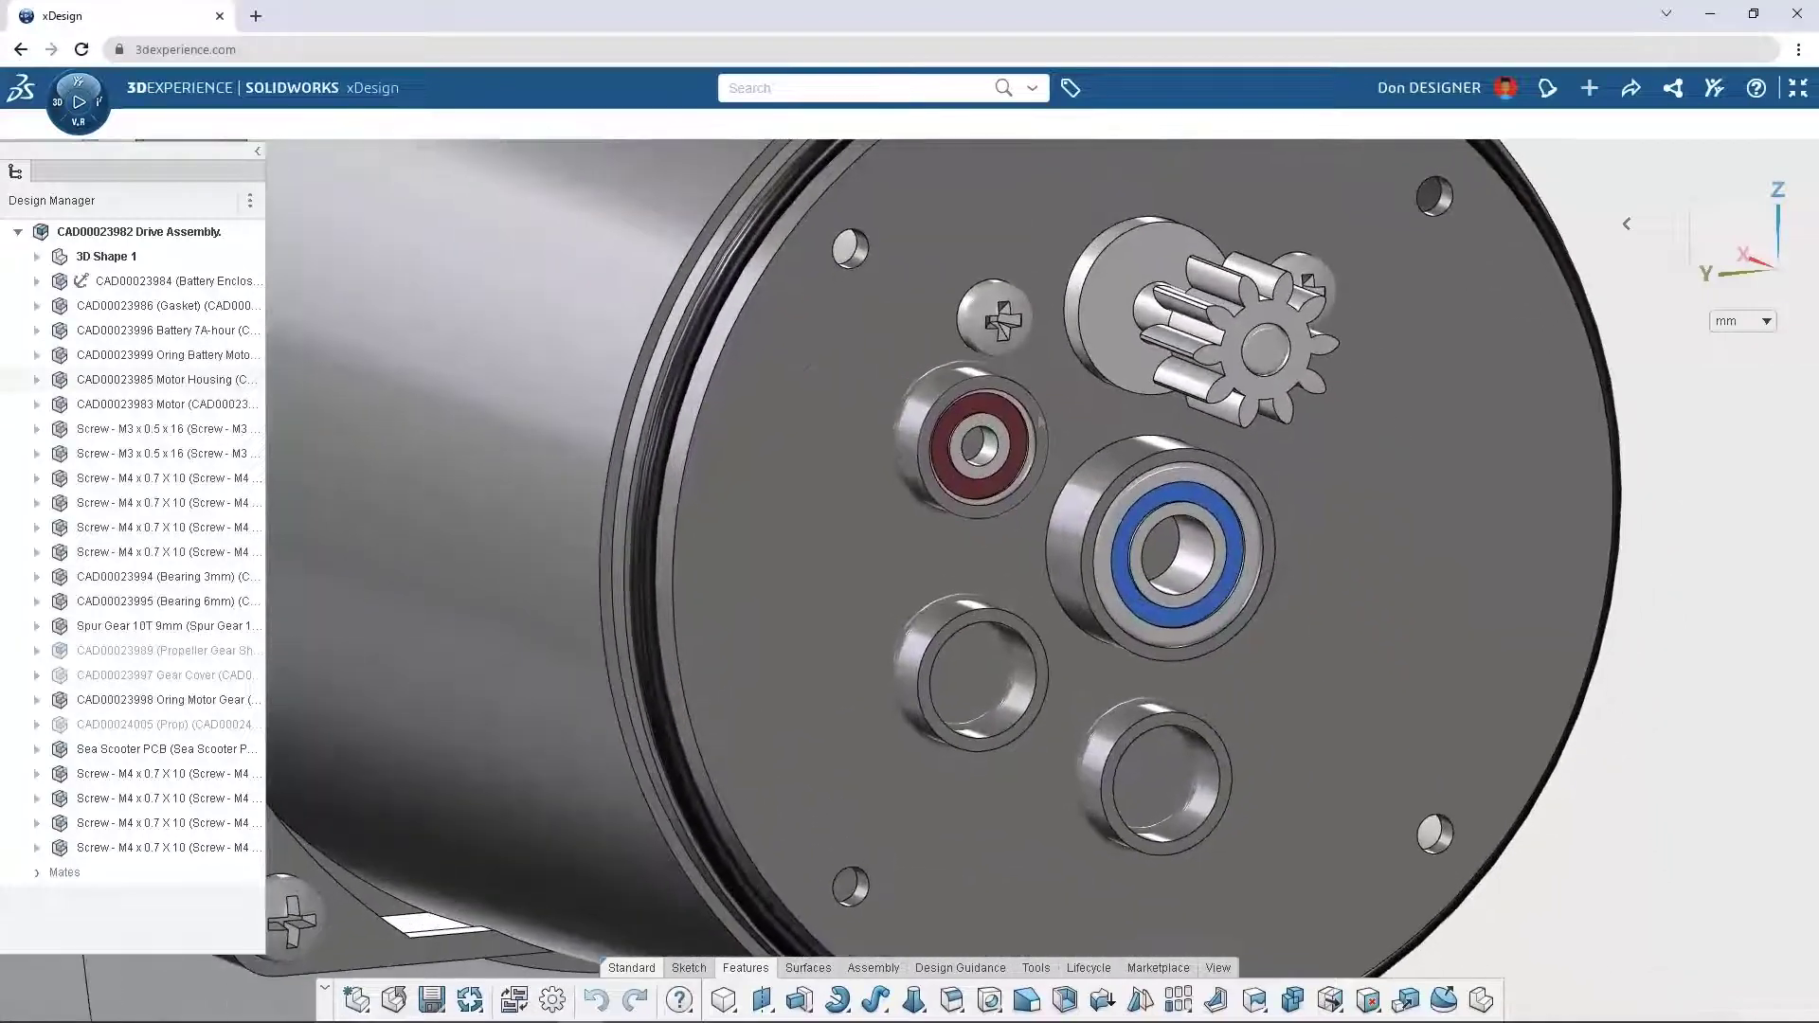
Copy the 3 mm bearing with its mates into the two empty motor housing seats, re-using the existing distance reference
{"action": "left_click", "coordinate": [980, 443]}
{"action": "left_click", "coordinate": [1156, 389]}
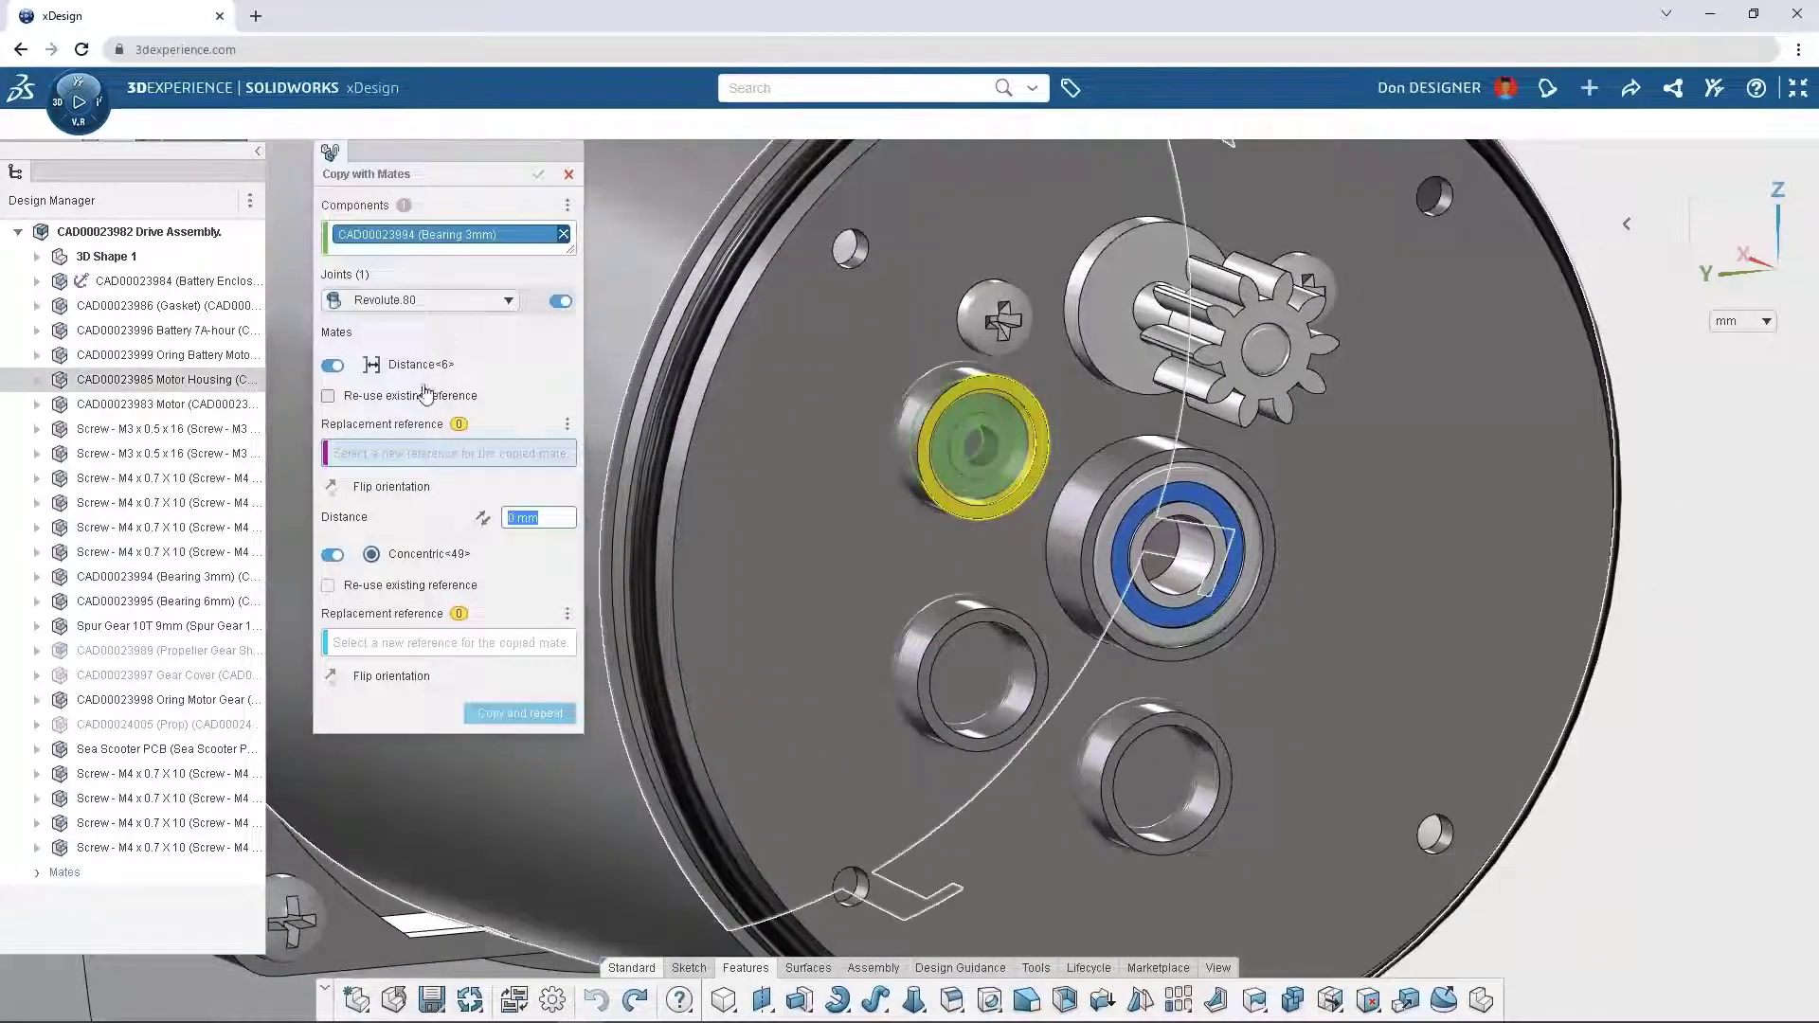
{"action": "left_click", "coordinate": [328, 396]}
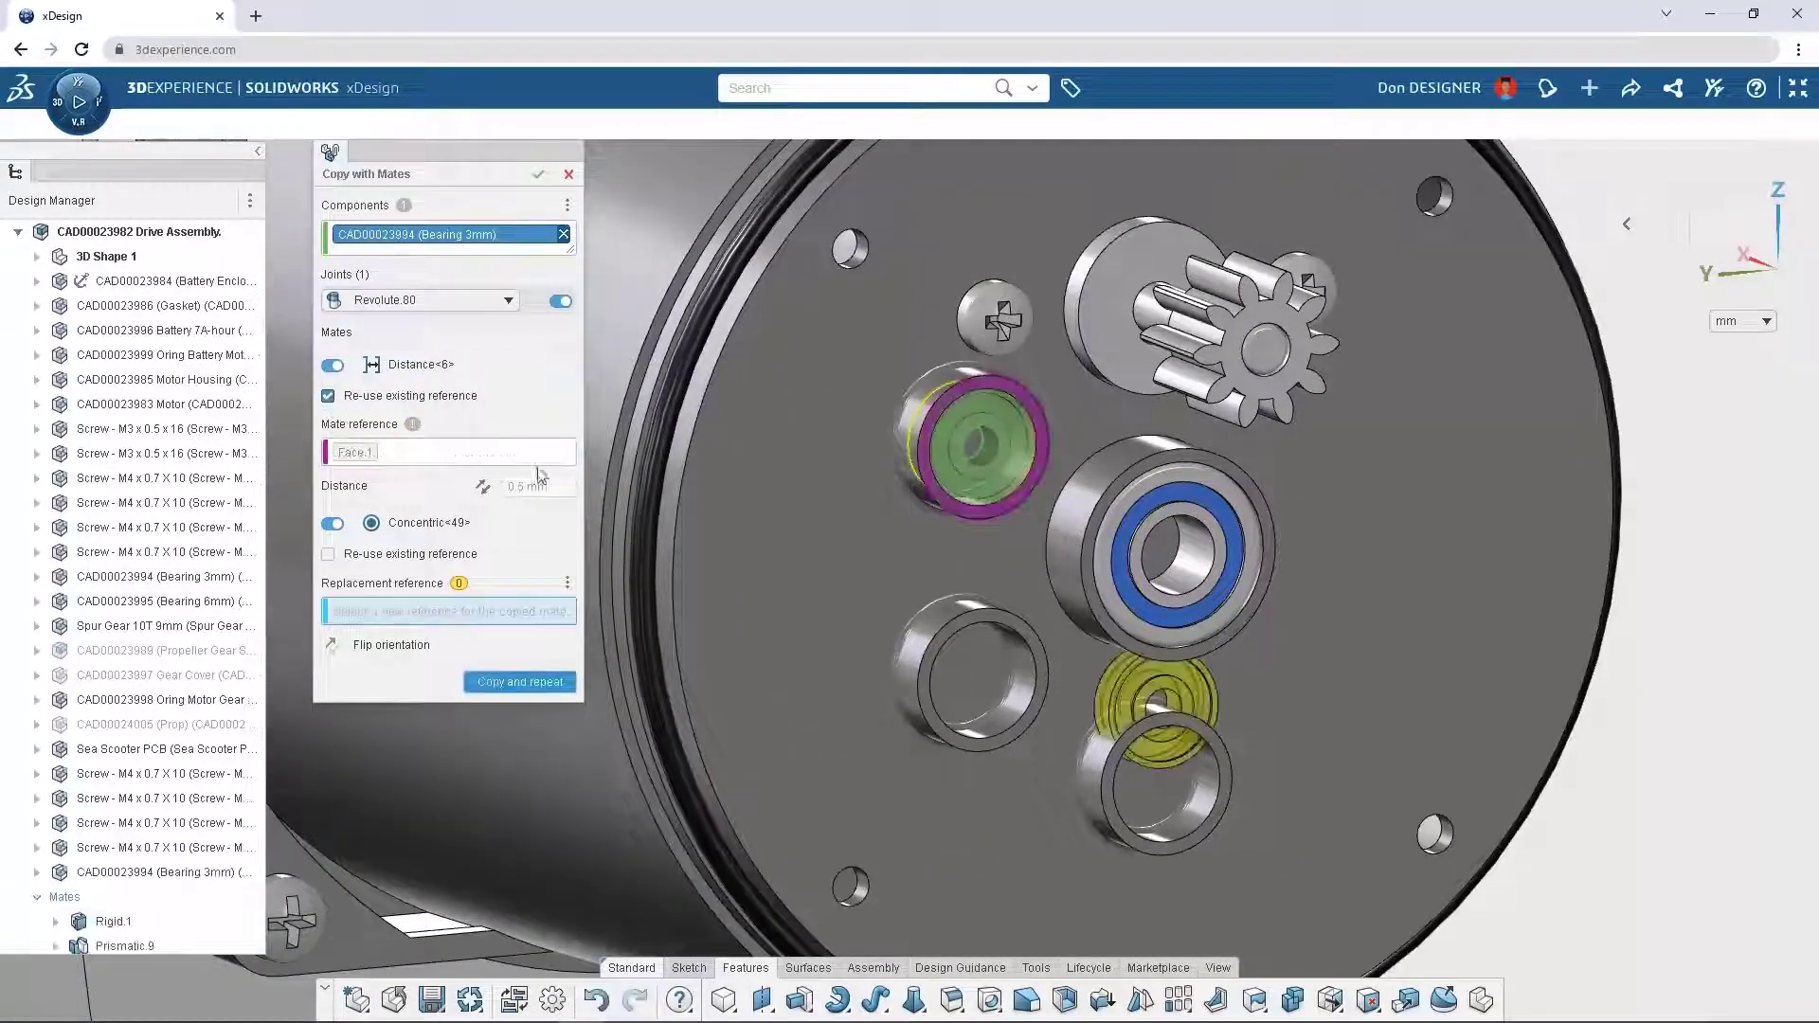
{"action": "left_click", "coordinate": [520, 682]}
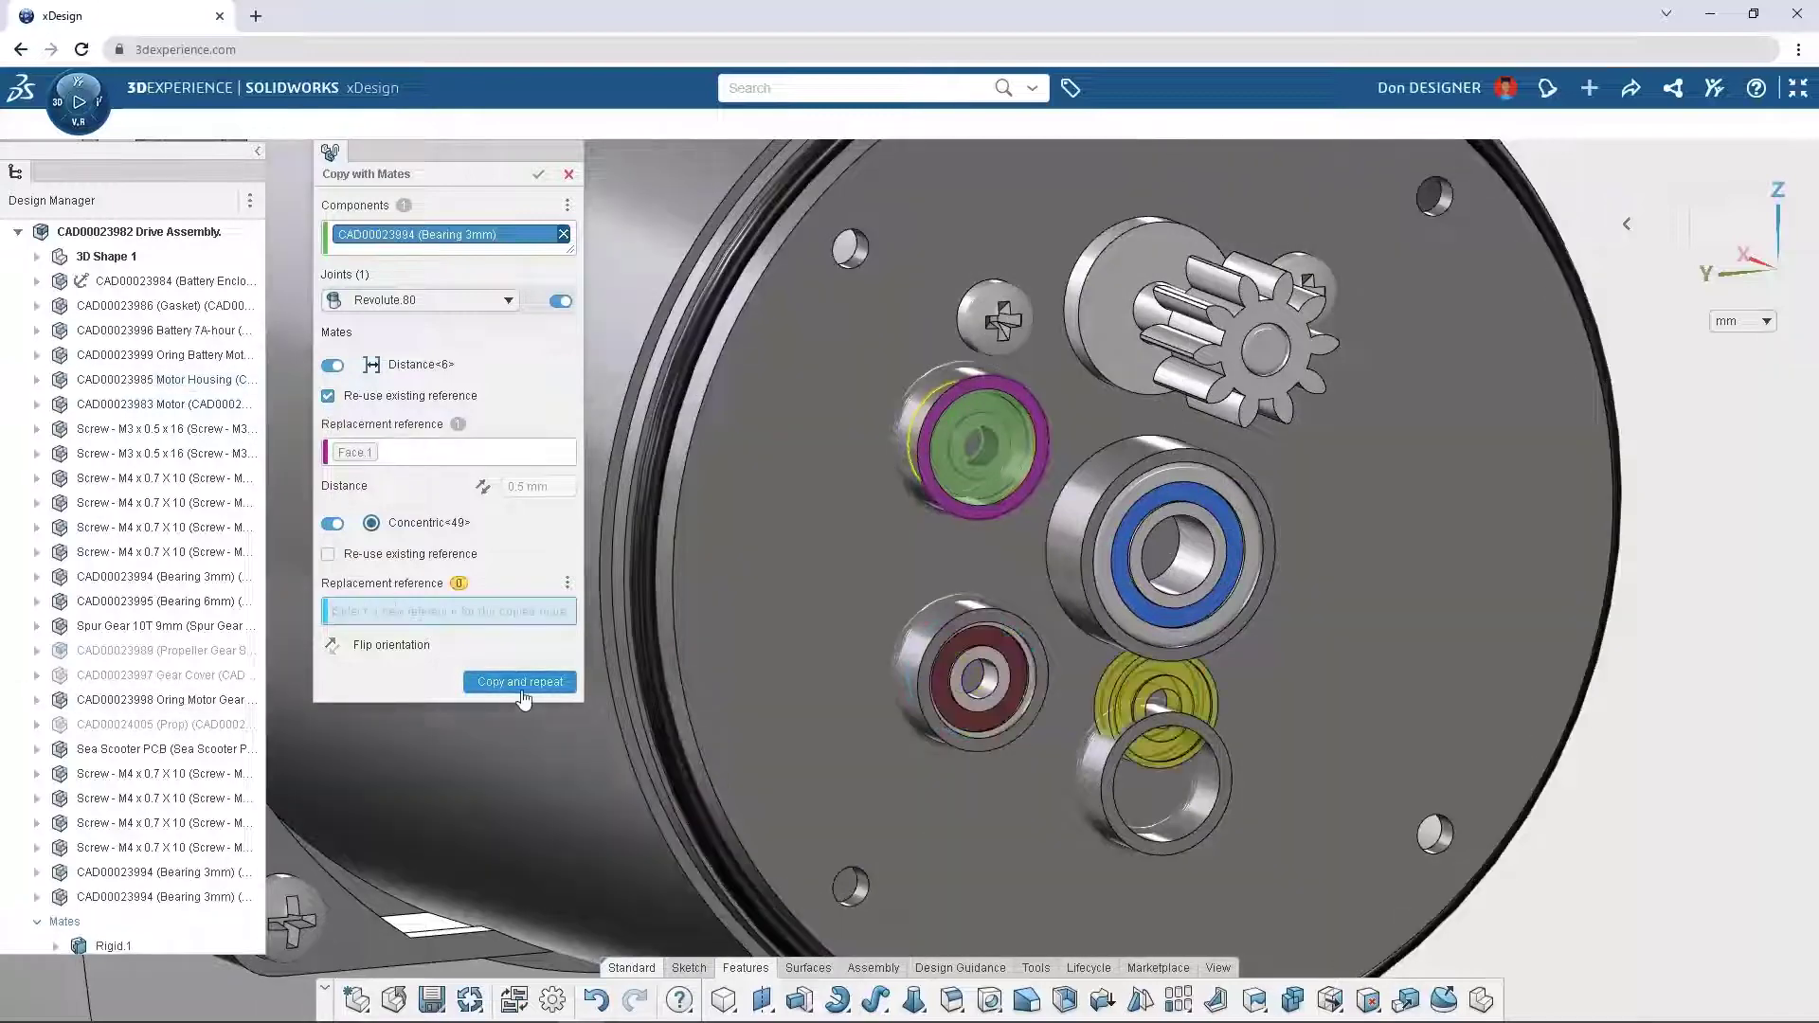
{"action": "left_click", "coordinate": [1158, 784]}
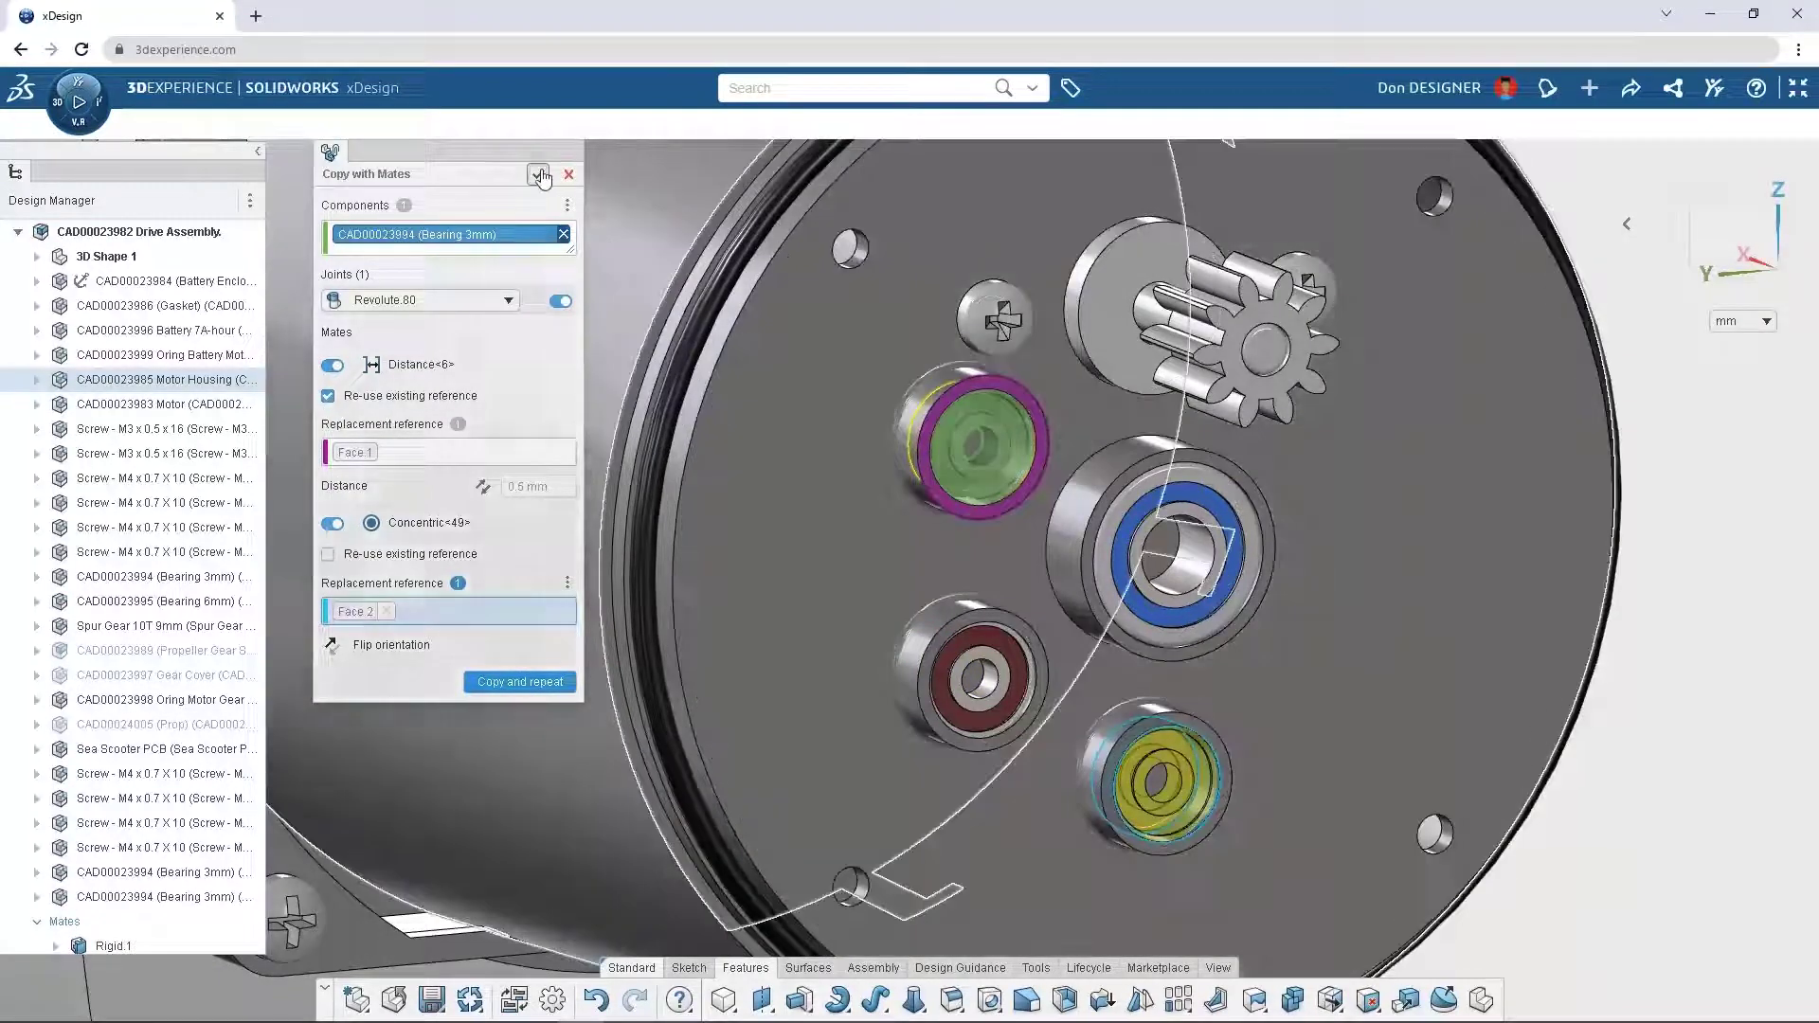
{"action": "left_click", "coordinate": [539, 174]}
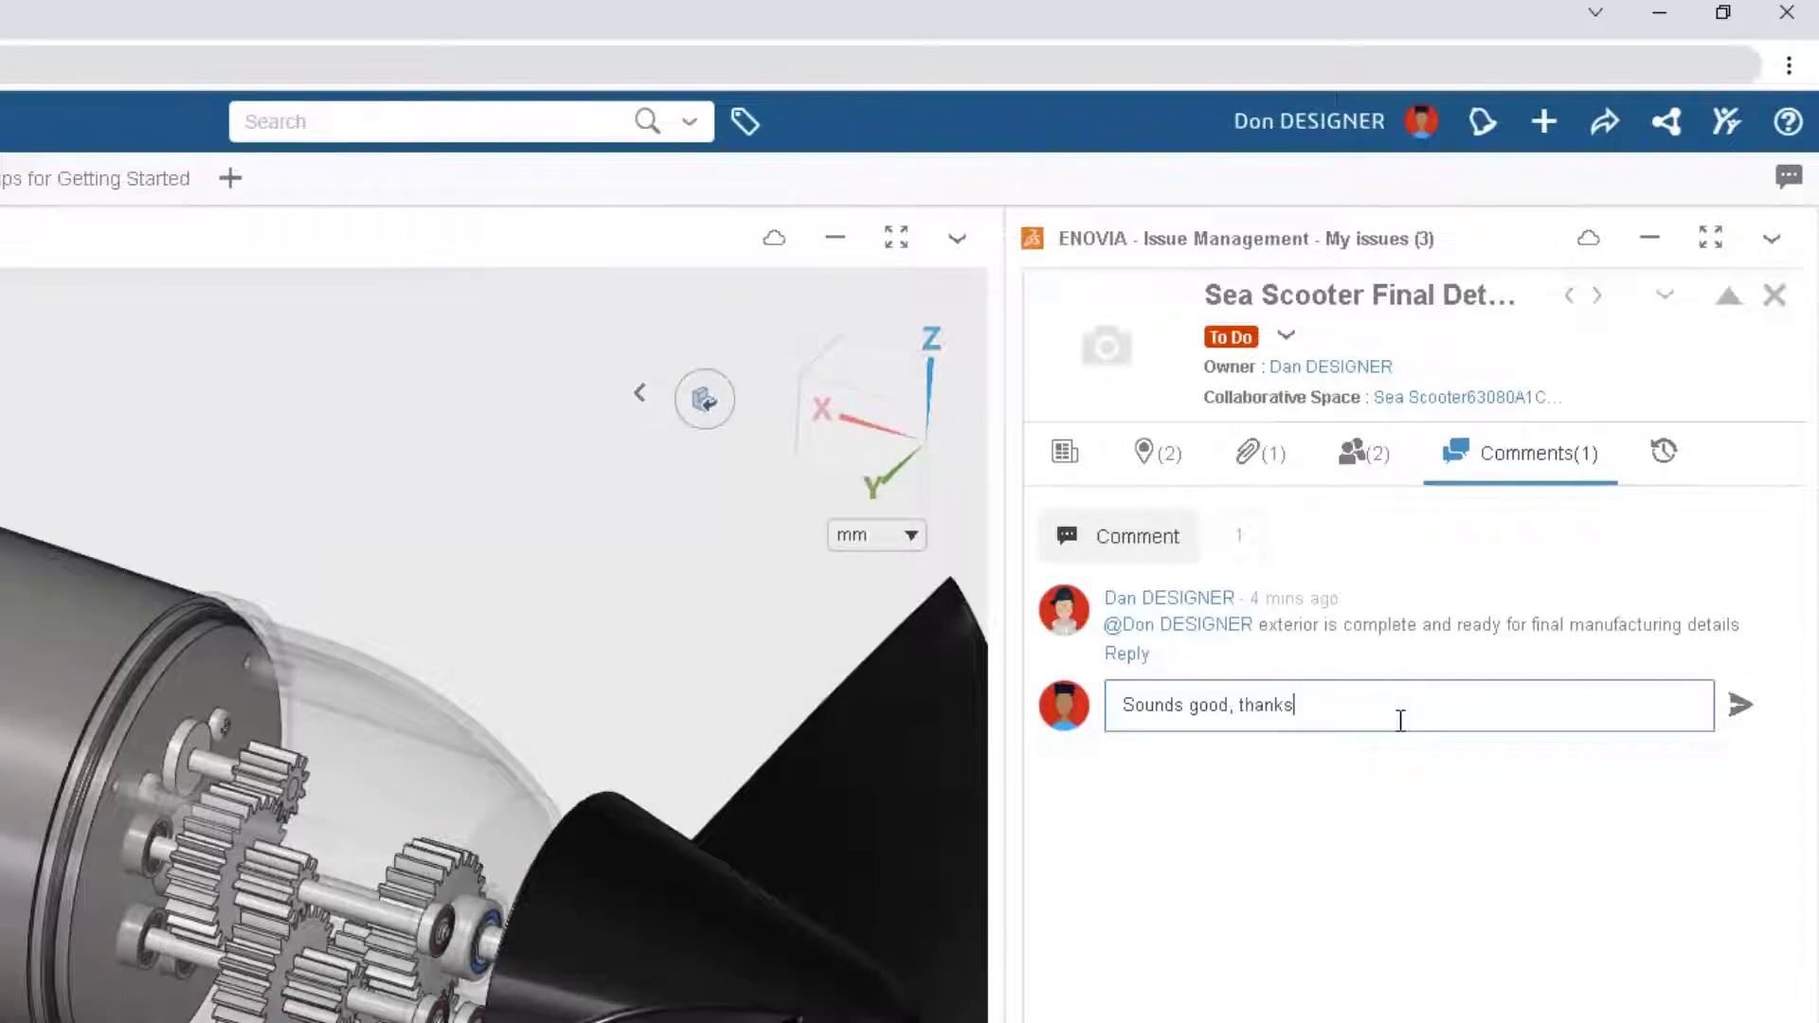
Post the comment "Sounds good, thanks" on the issue and review the markup slides in its Final Details attachment
{"action": "left_click", "coordinate": [1739, 709]}
{"action": "left_click", "coordinate": [1257, 467]}
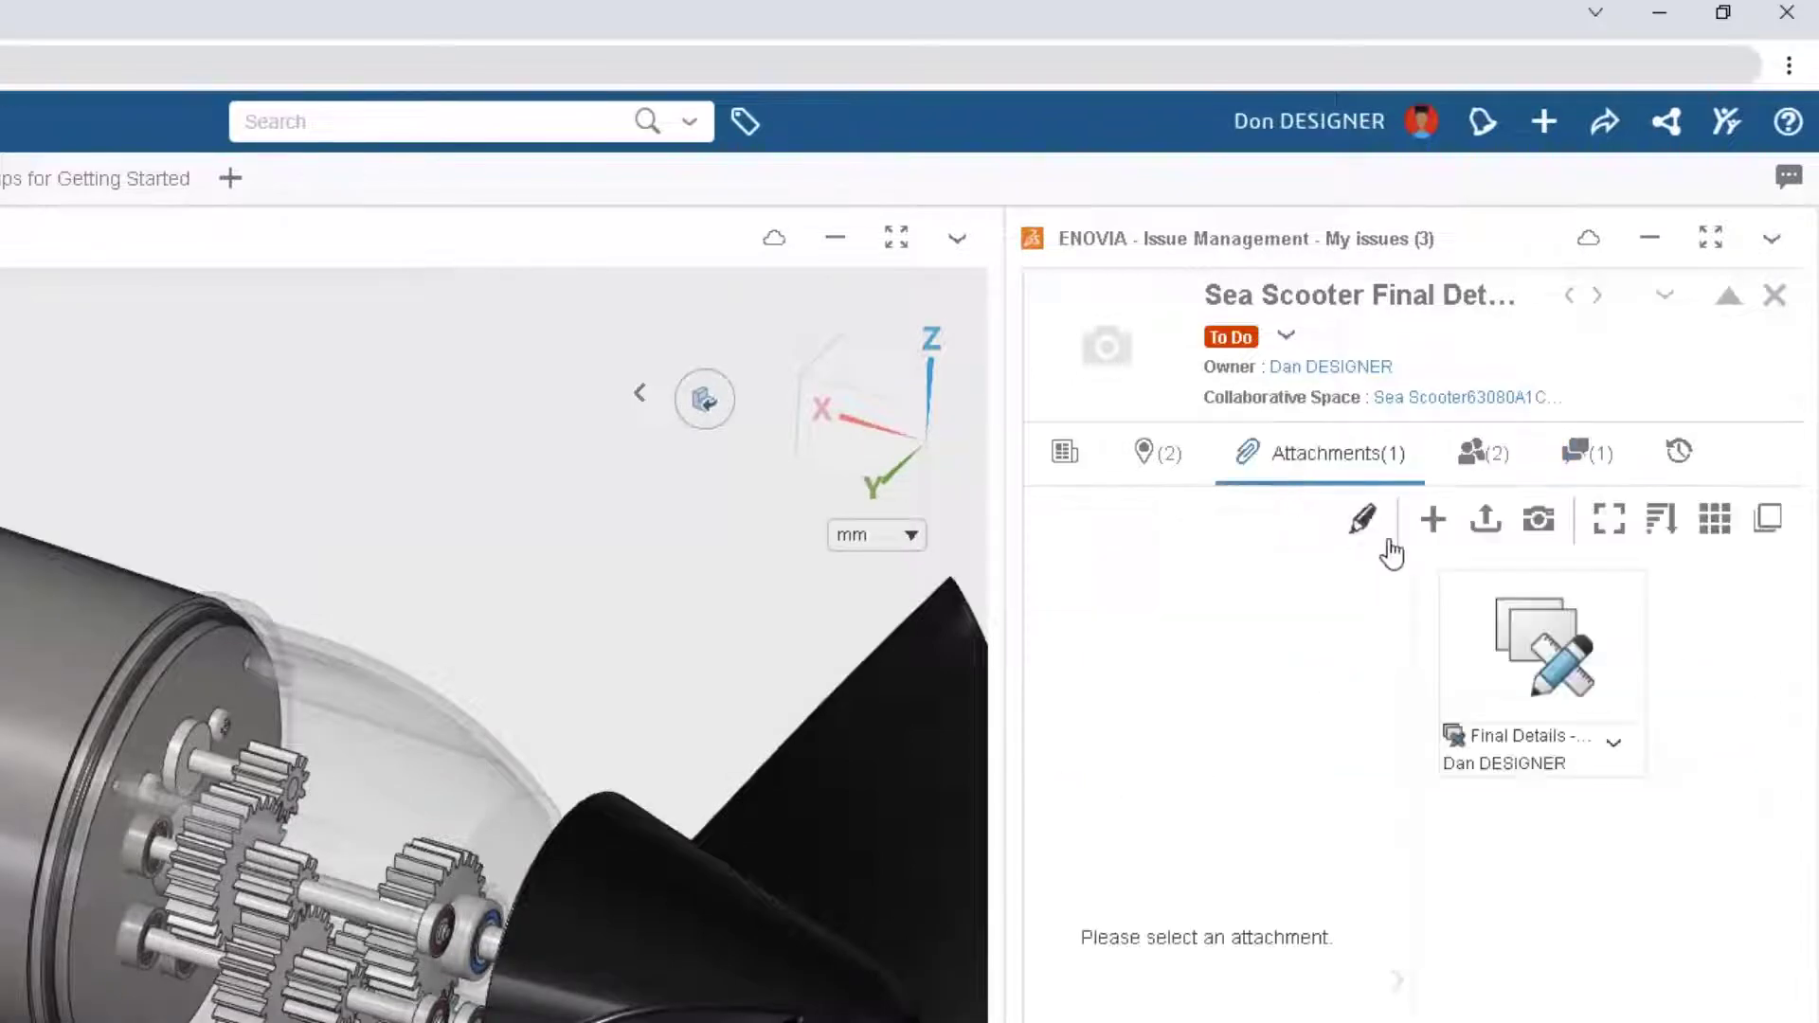
{"action": "left_click", "coordinate": [1550, 668]}
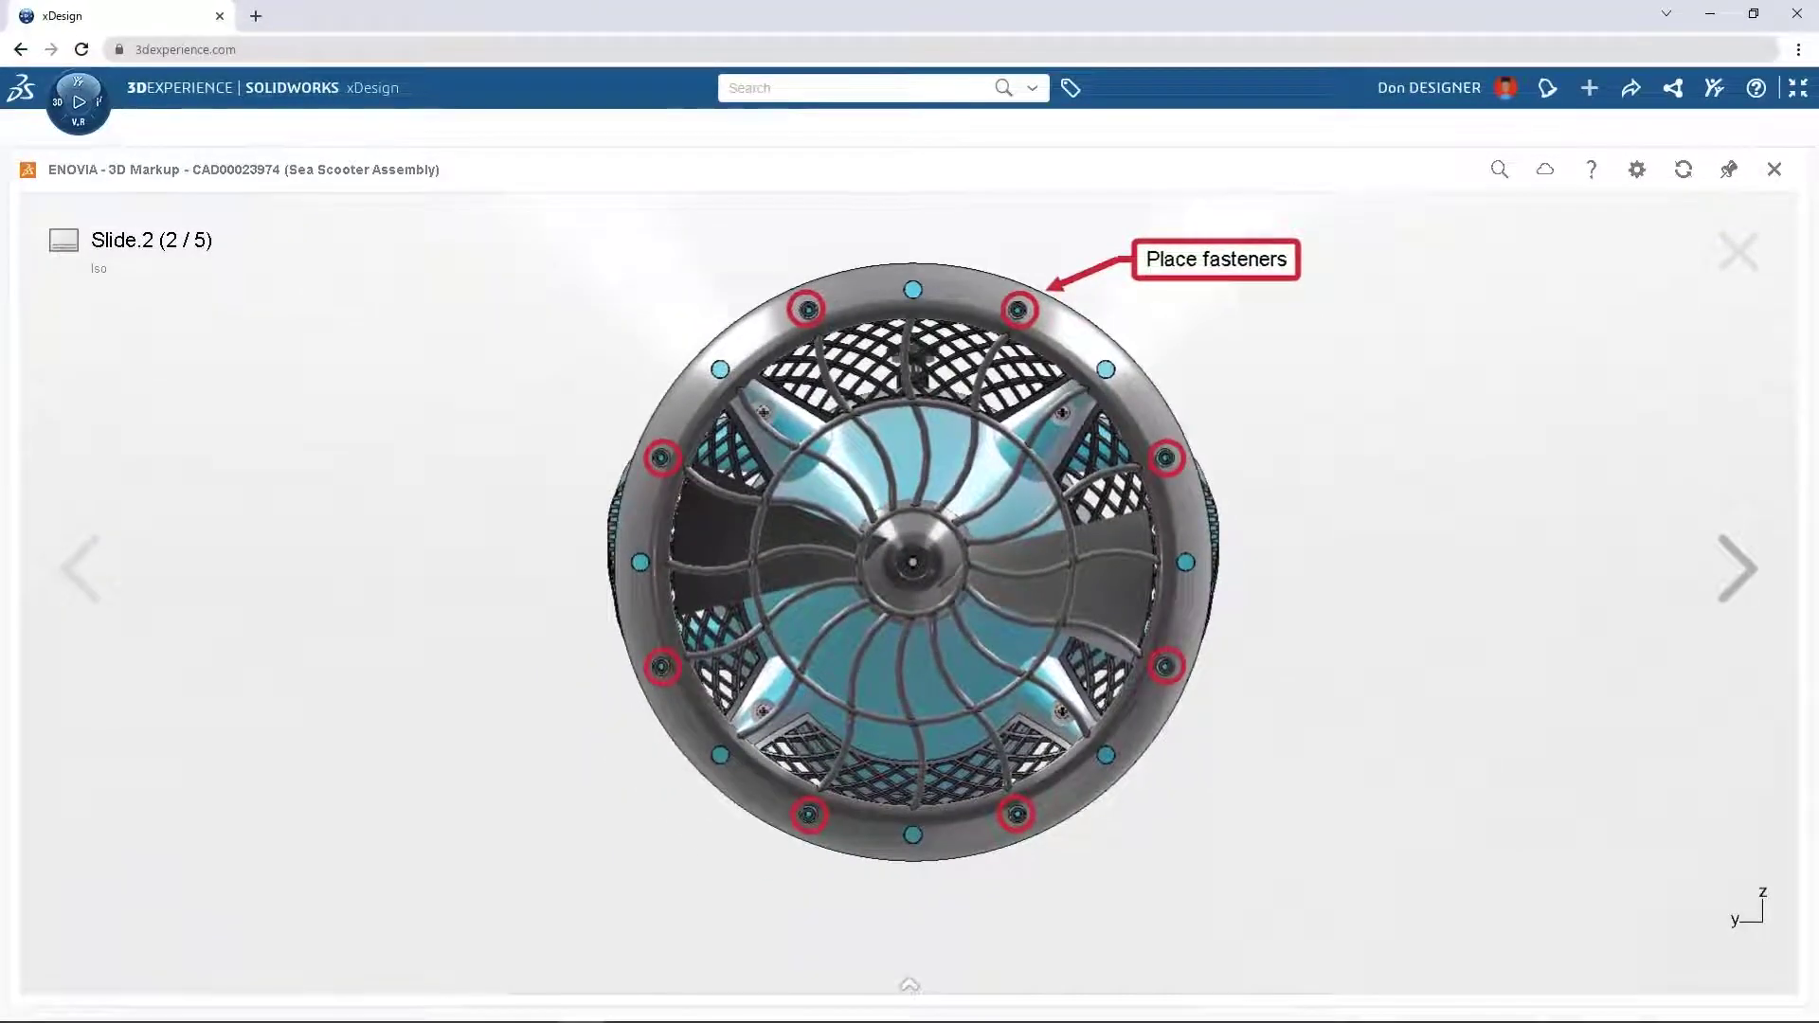
{"action": "left_click", "coordinate": [1737, 569]}
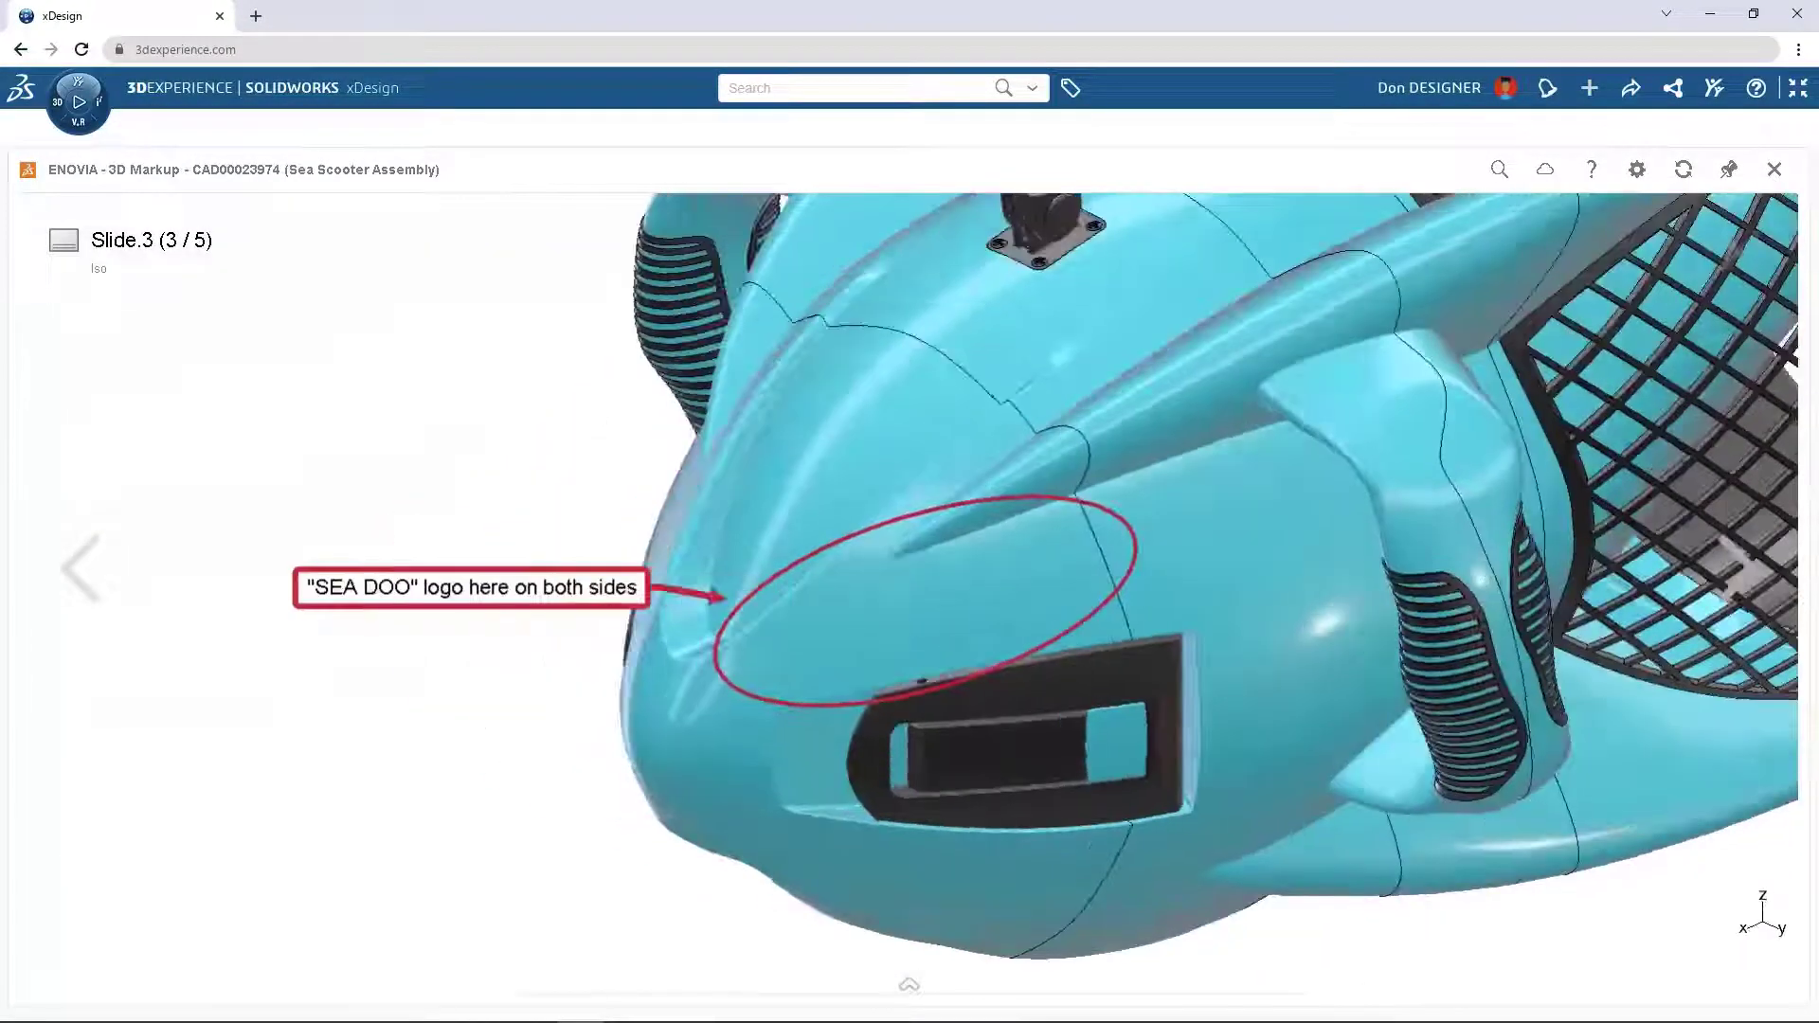
{"action": "left_click", "coordinate": [1737, 568]}
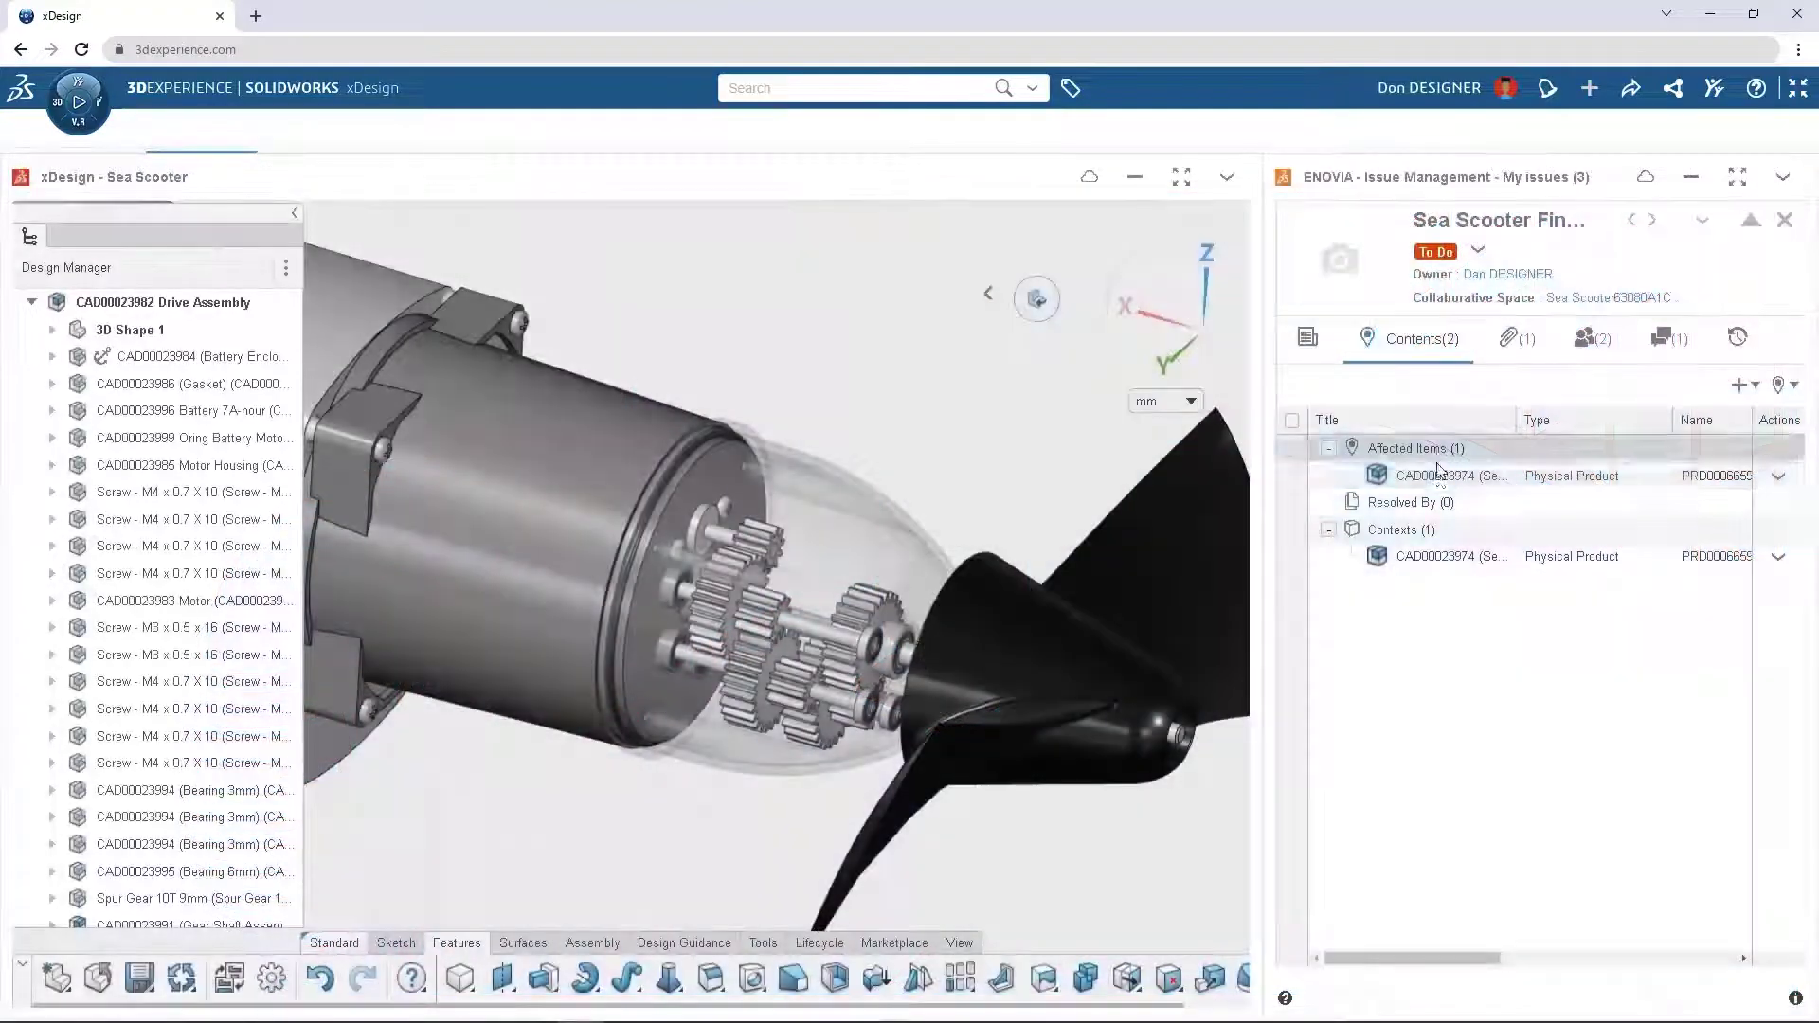
Open the issue's affected Sea Scooter Assembly and pattern the M3 x 0.5 x 16 screw around the rear nozzle, driven by Circular Pattern.1
{"action": "left_click", "coordinate": [1435, 475]}
{"action": "left_click_drag", "start_coordinate": [1435, 475], "coordinate": [936, 418]}
{"action": "left_click", "coordinate": [864, 508]}
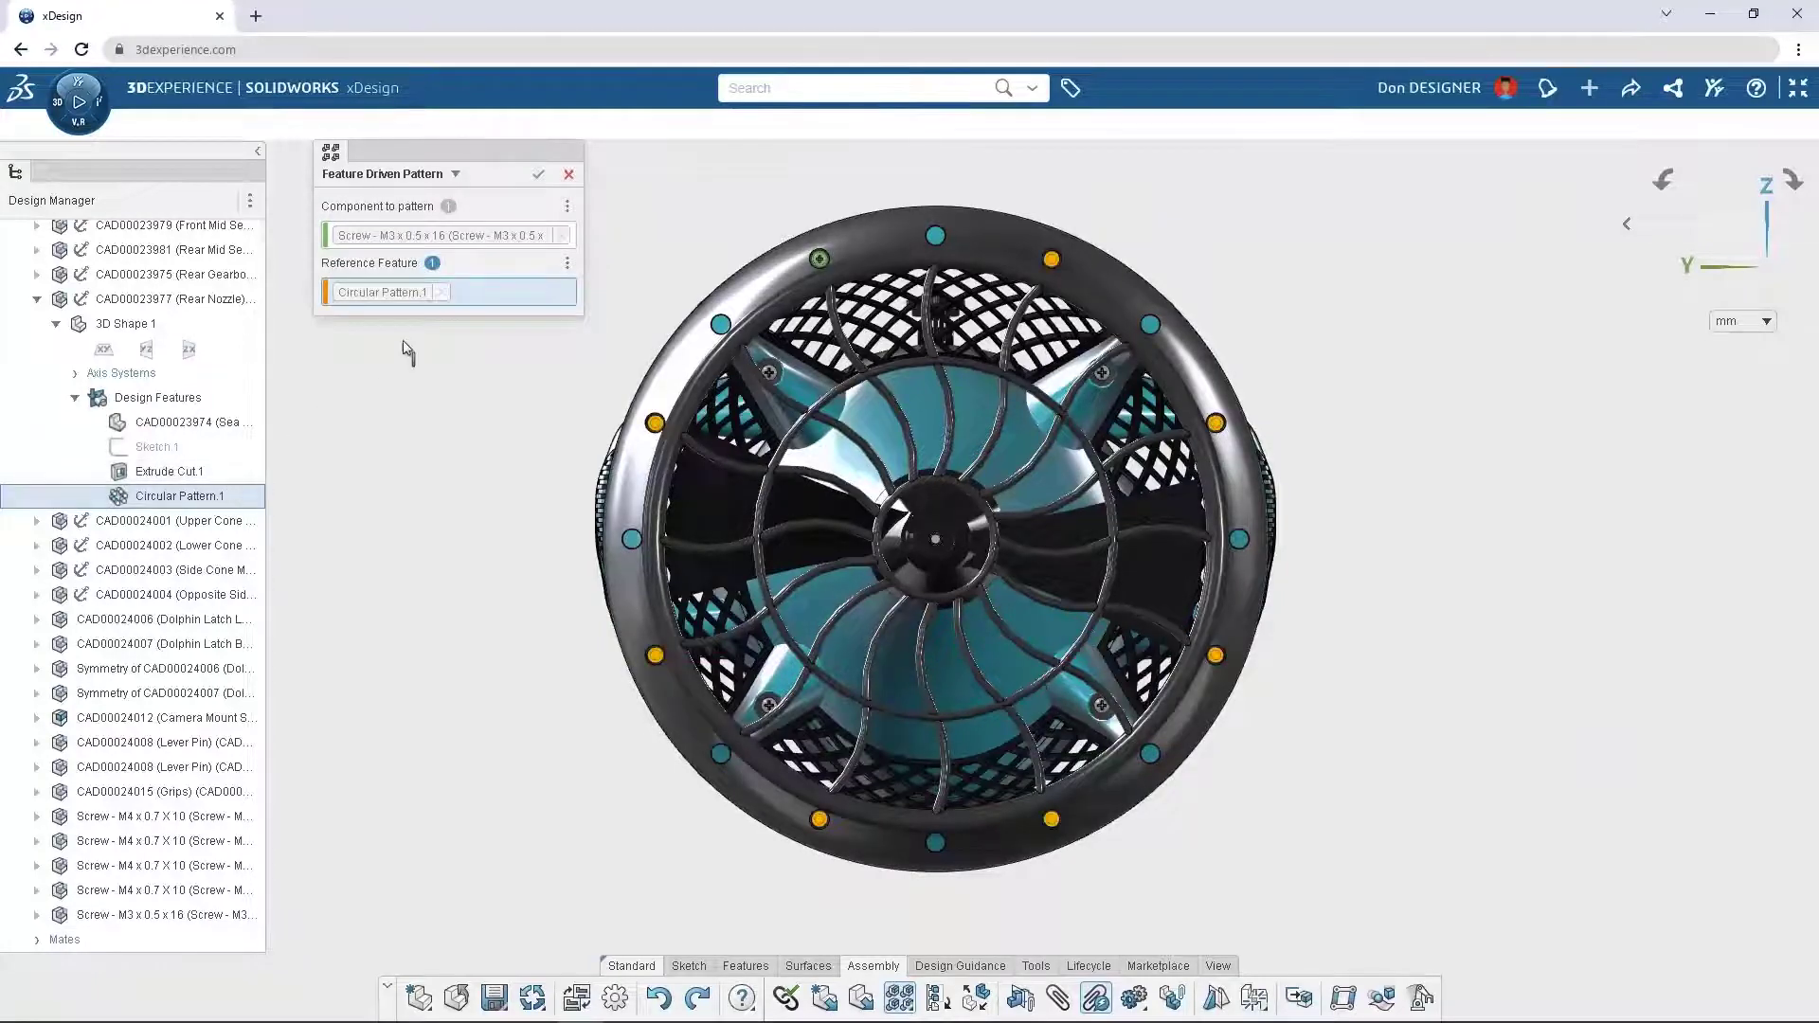
{"action": "left_click", "coordinate": [537, 175]}
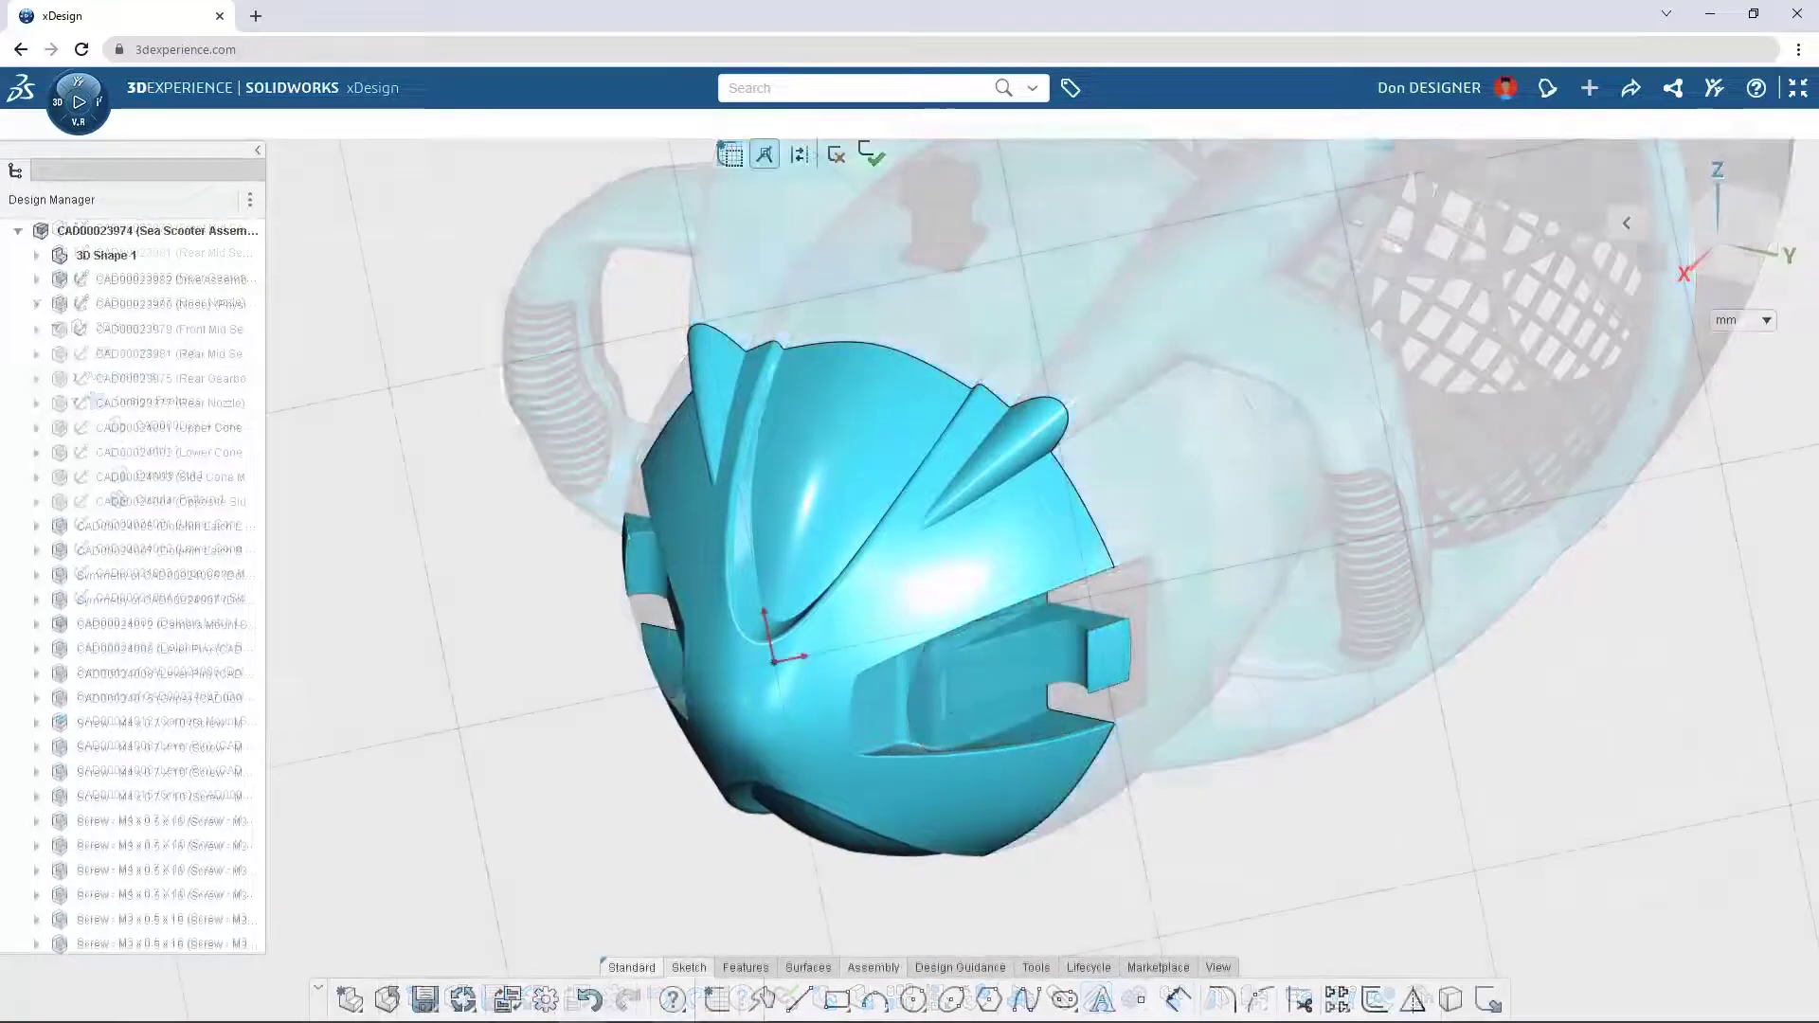
Insert the Logo Sketch from the Sea-Doo sketch set onto the side of the nose and rotate it by 15 degrees
{"action": "left_click", "coordinate": [815, 628]}
{"action": "left_click", "coordinate": [963, 628]}
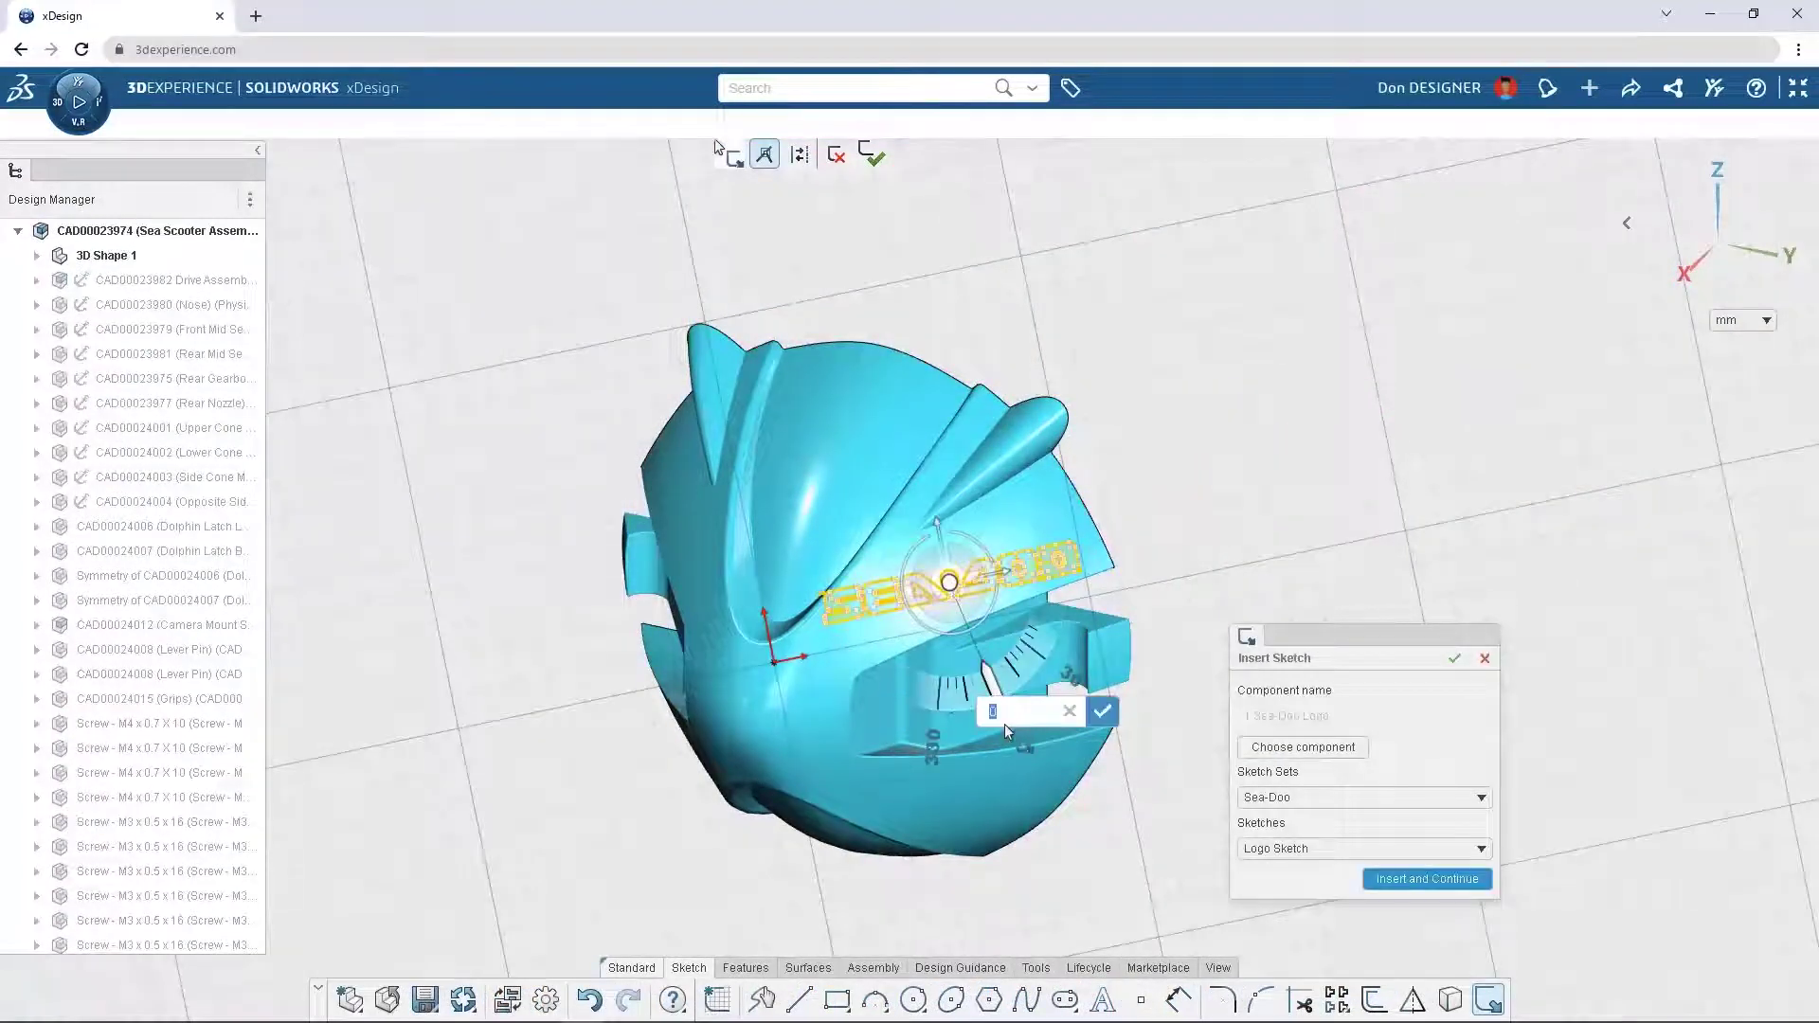
{"action": "type", "text": "15"}
{"action": "key", "text": "Return"}
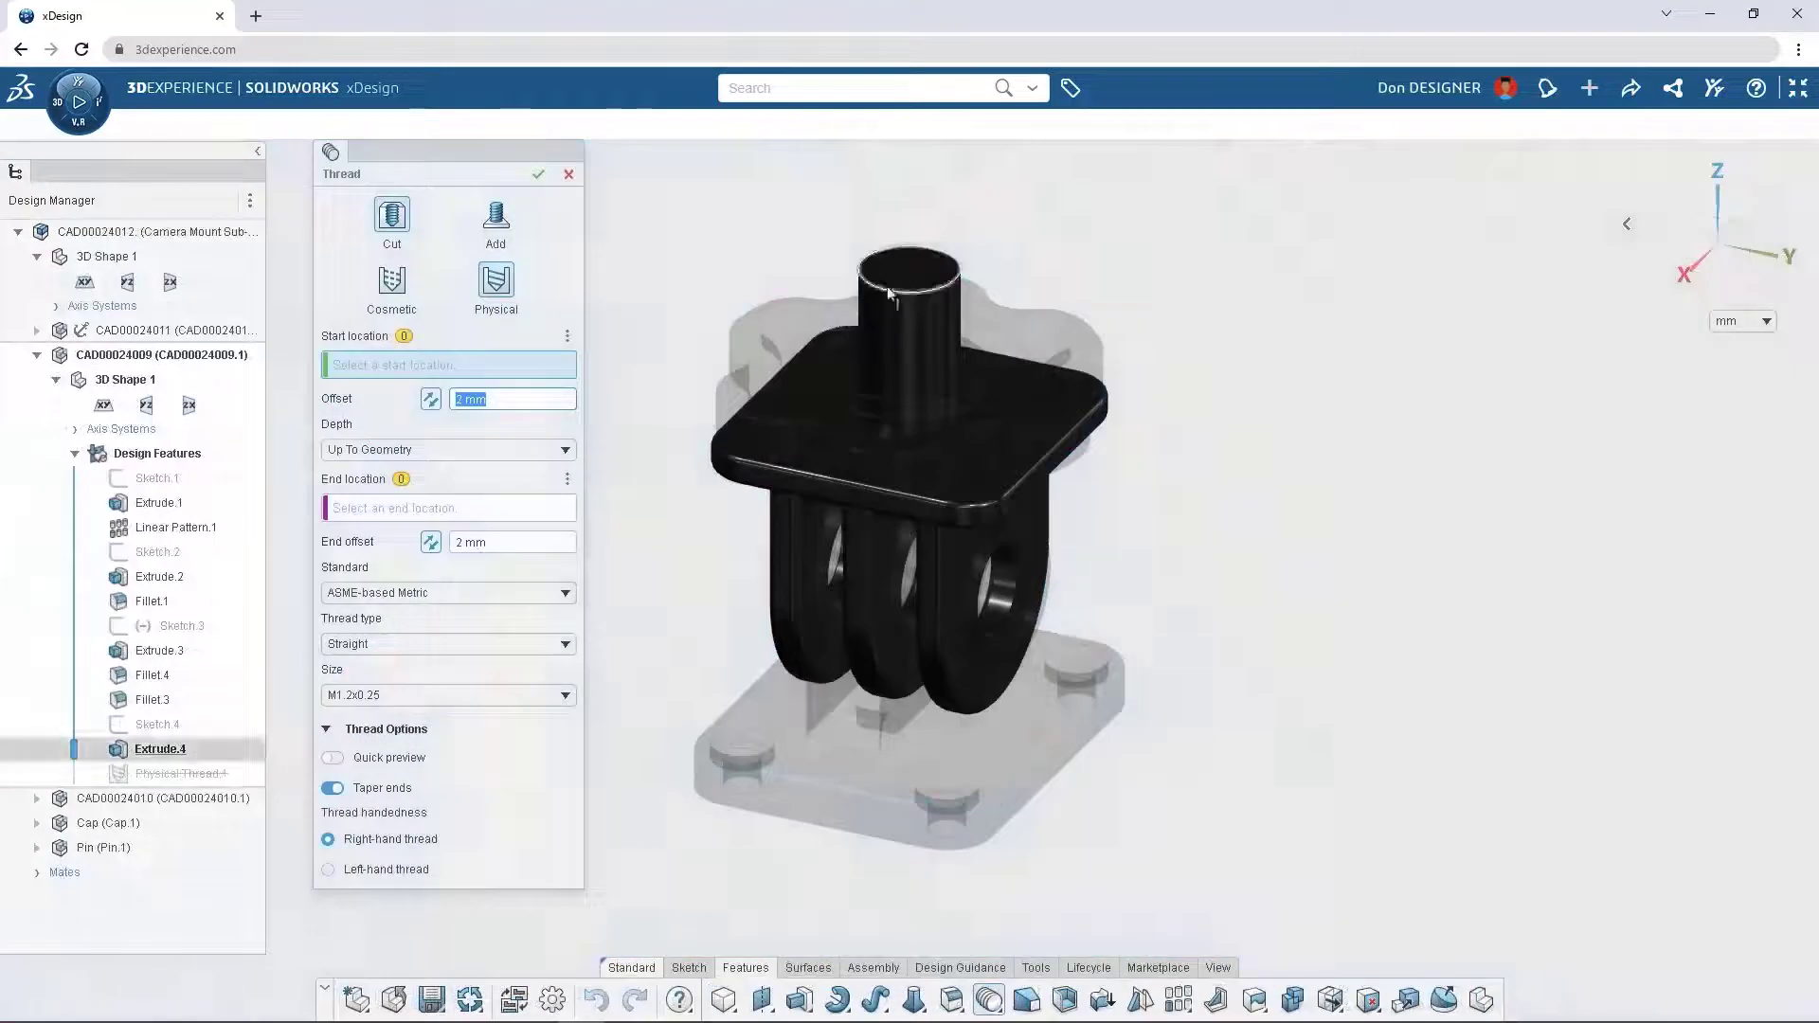
Cut a physical 1/4-20 ASME-based Inch thread on the camera mount's post, from its top edge to the plate face
{"action": "left_click", "coordinate": [887, 286]}
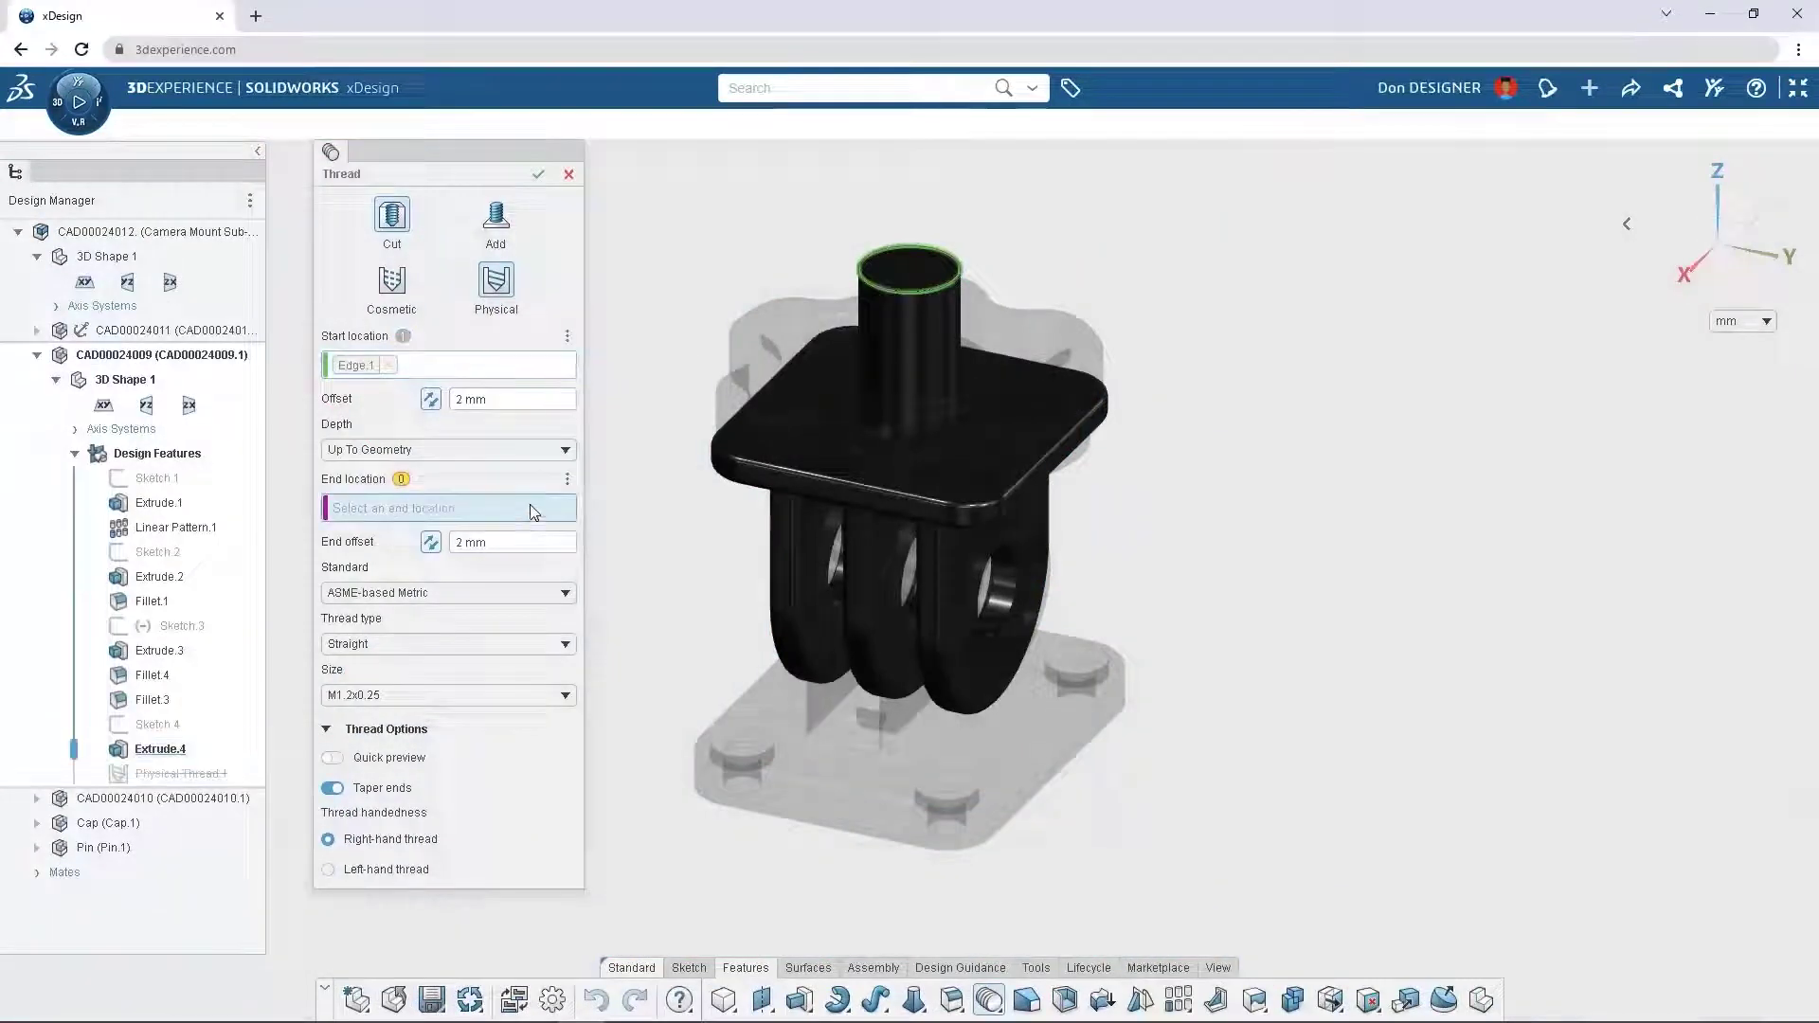
{"action": "left_click", "coordinate": [791, 443]}
{"action": "left_click", "coordinate": [508, 594]}
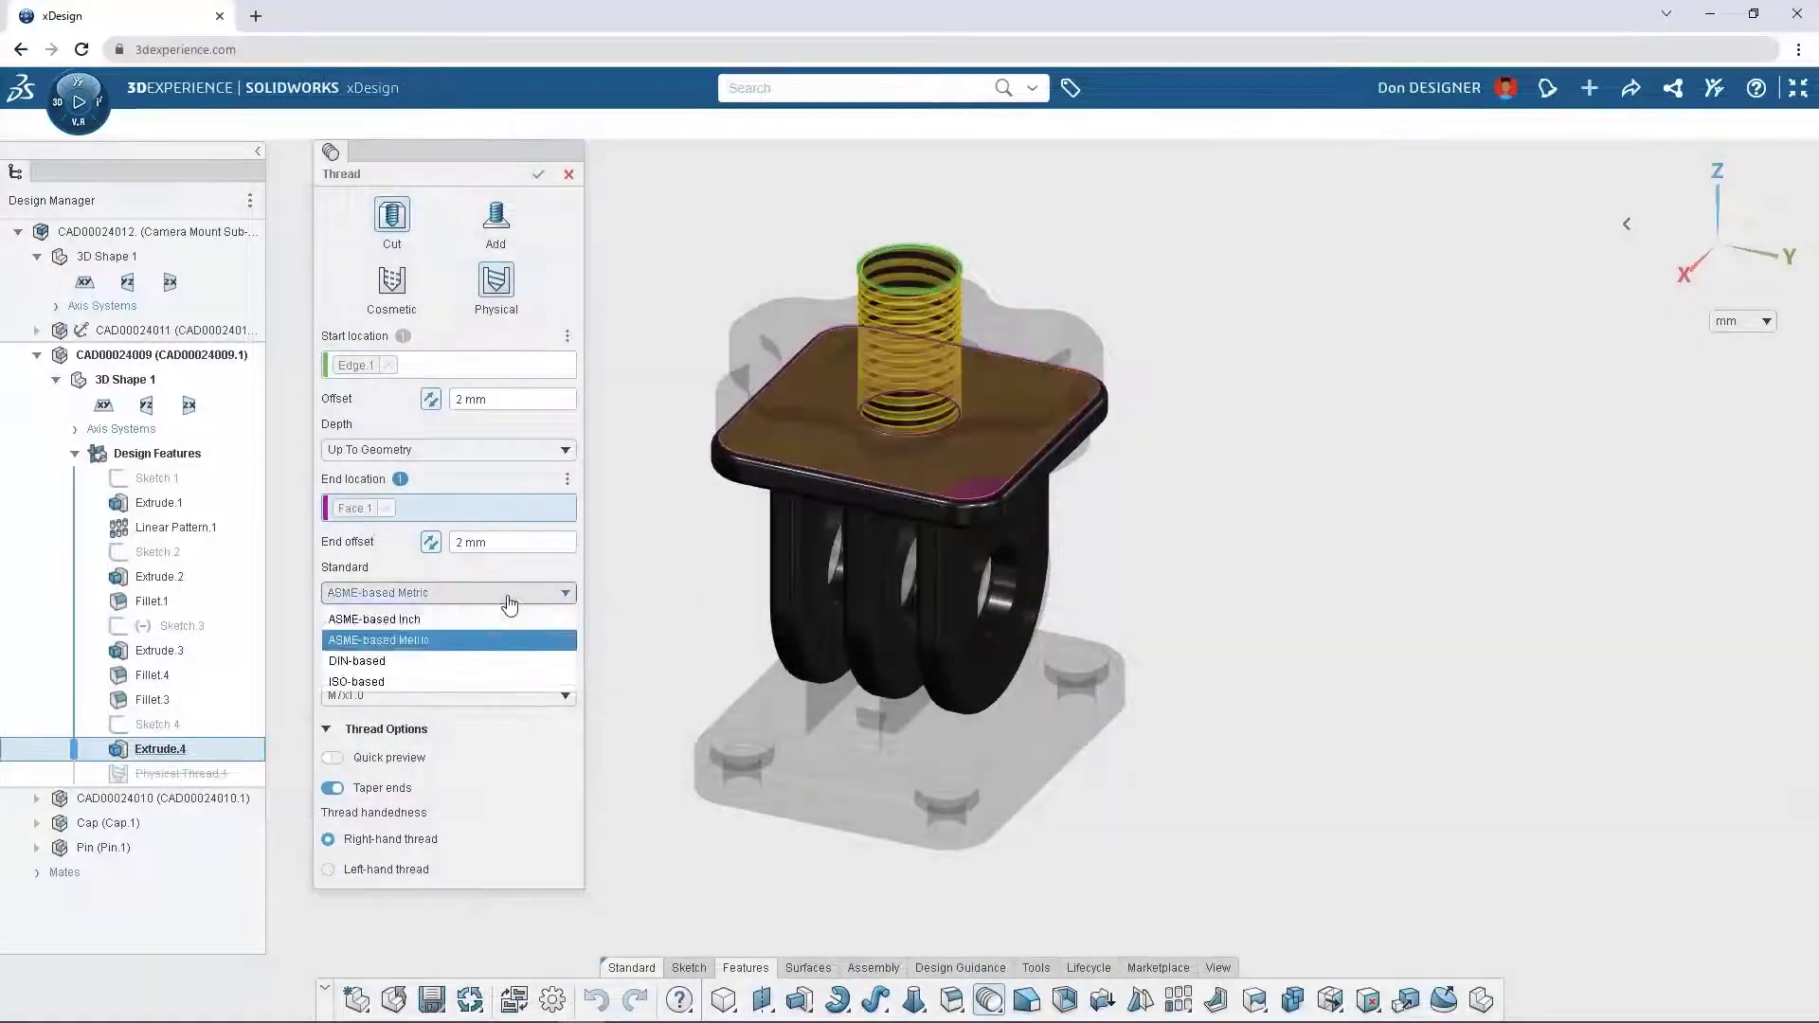
{"action": "left_click", "coordinate": [469, 624]}
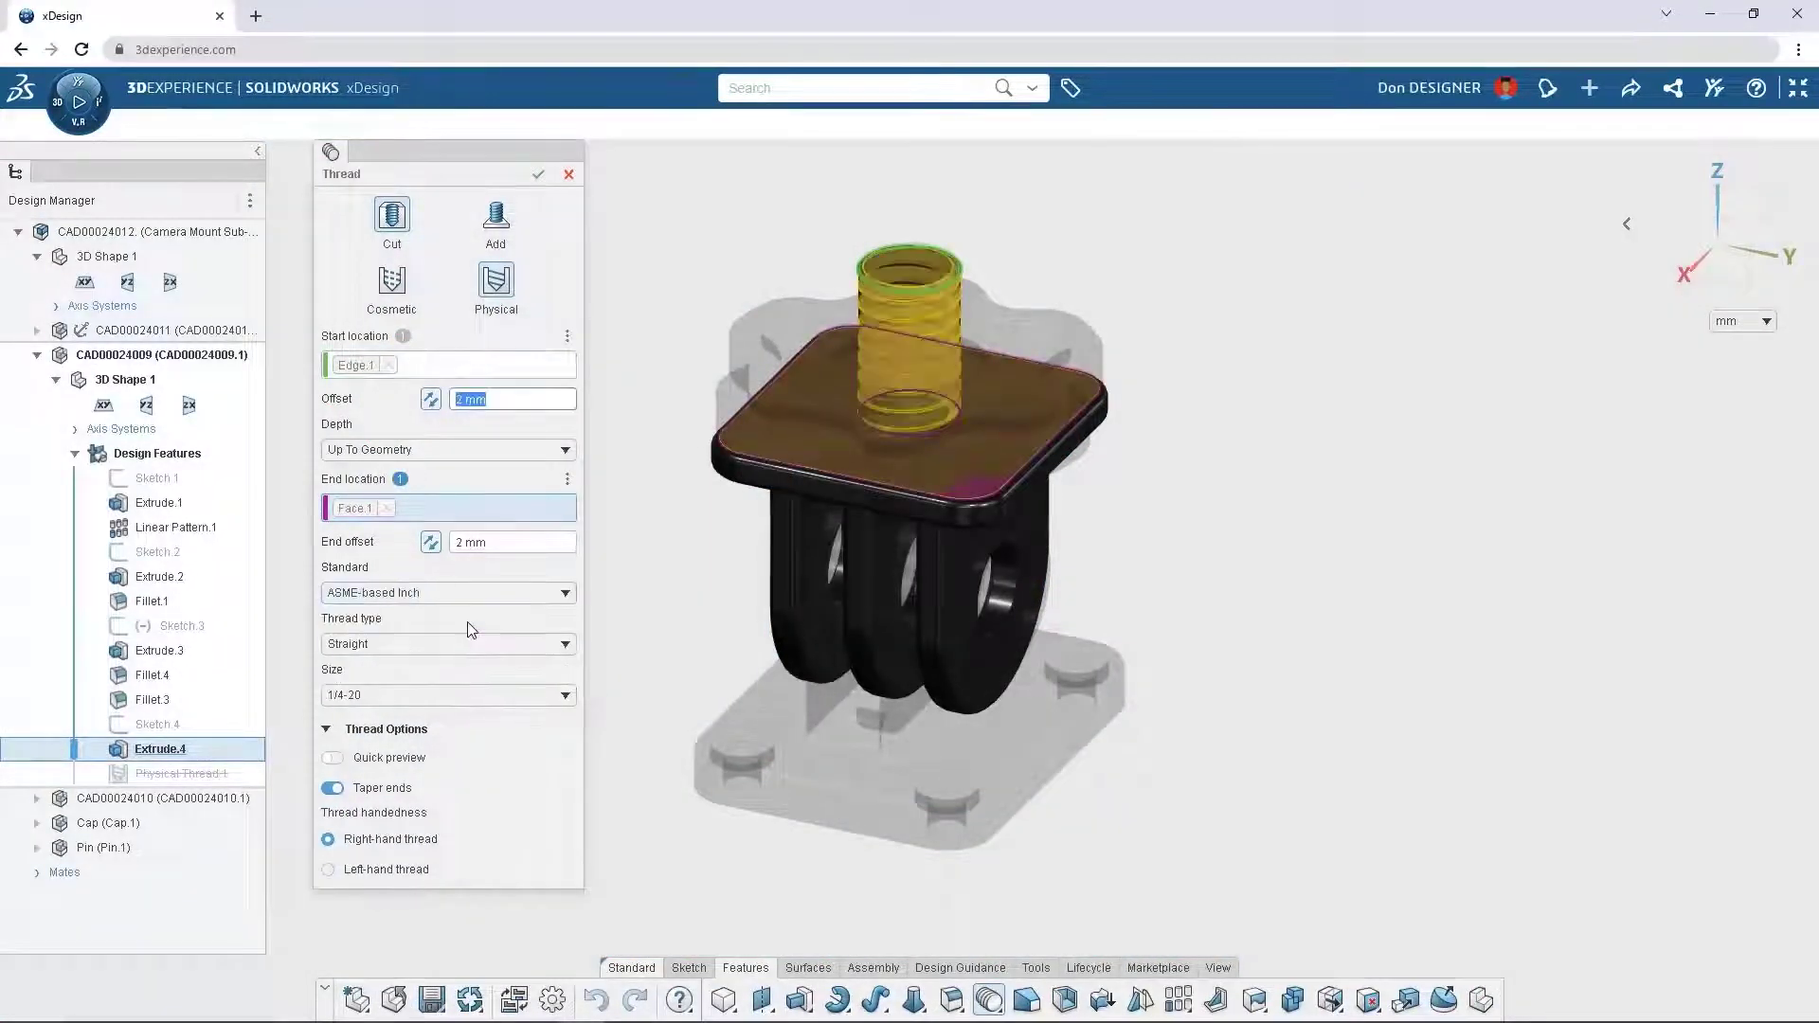
{"action": "left_click", "coordinate": [538, 174]}
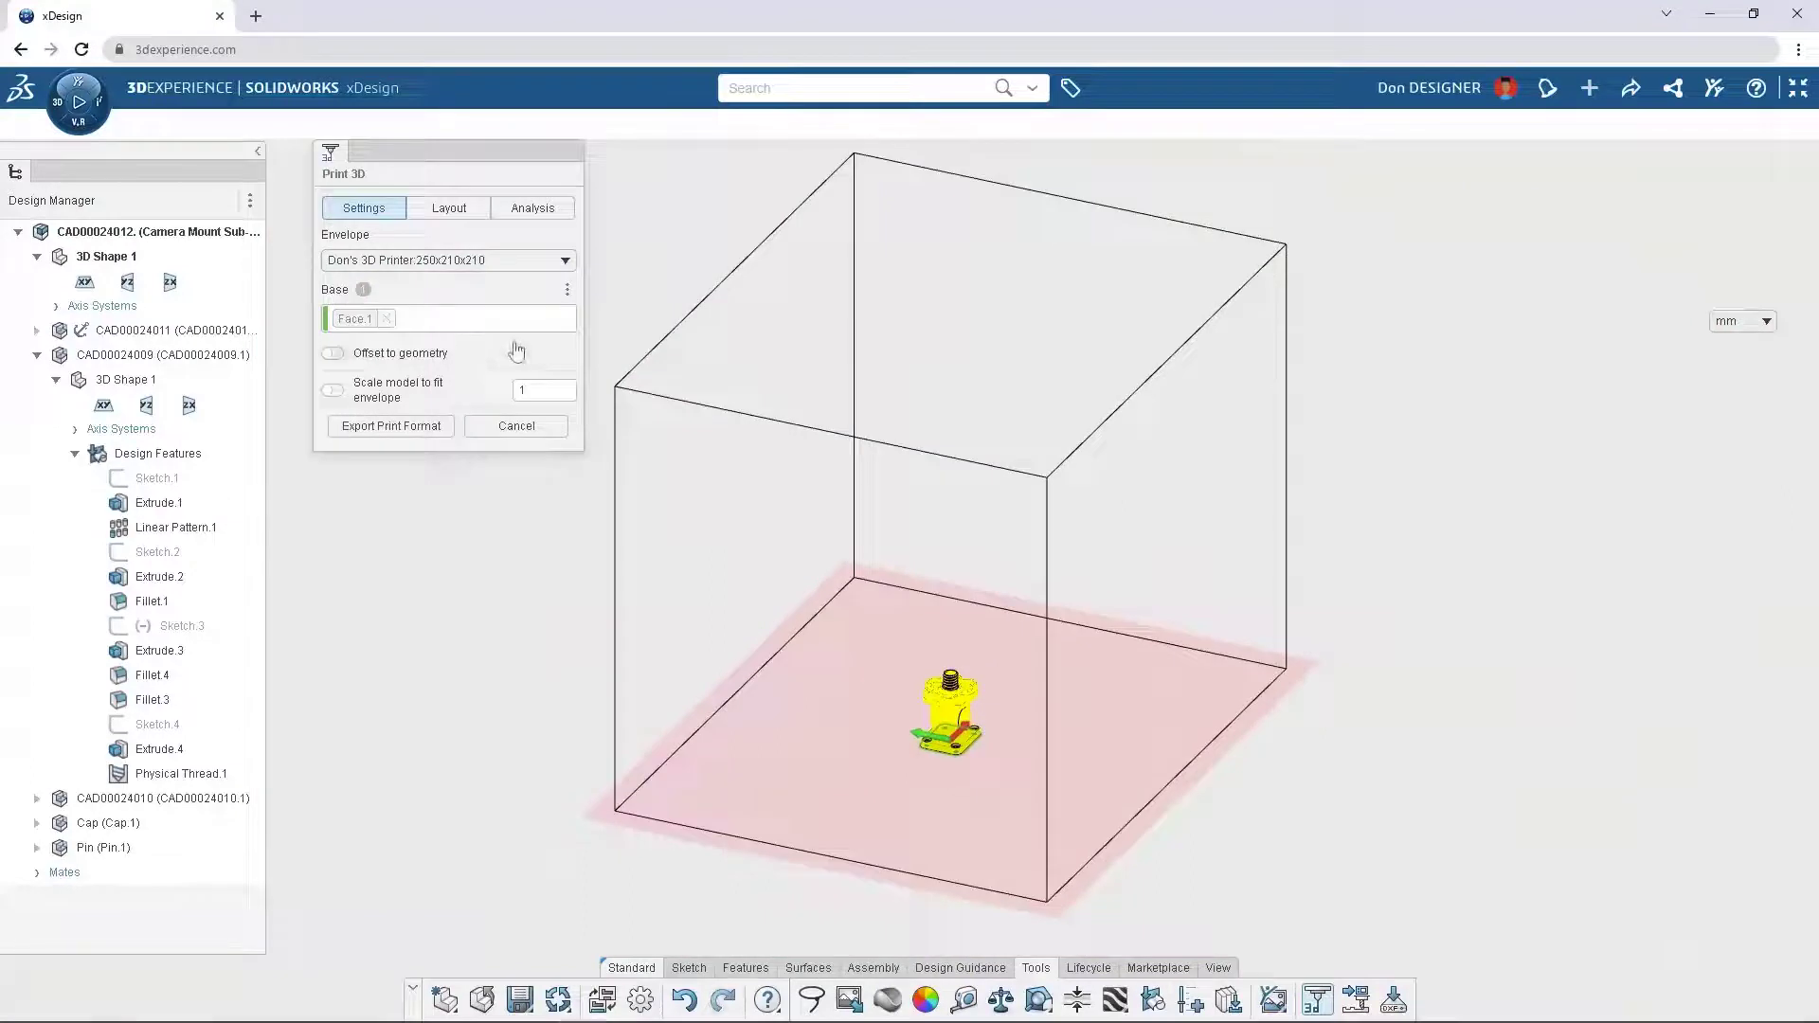
Auto-arrange the camera mount components on the 3D printer bed in the Print 3D layout
{"action": "left_click", "coordinate": [464, 216]}
{"action": "left_click", "coordinate": [512, 315]}
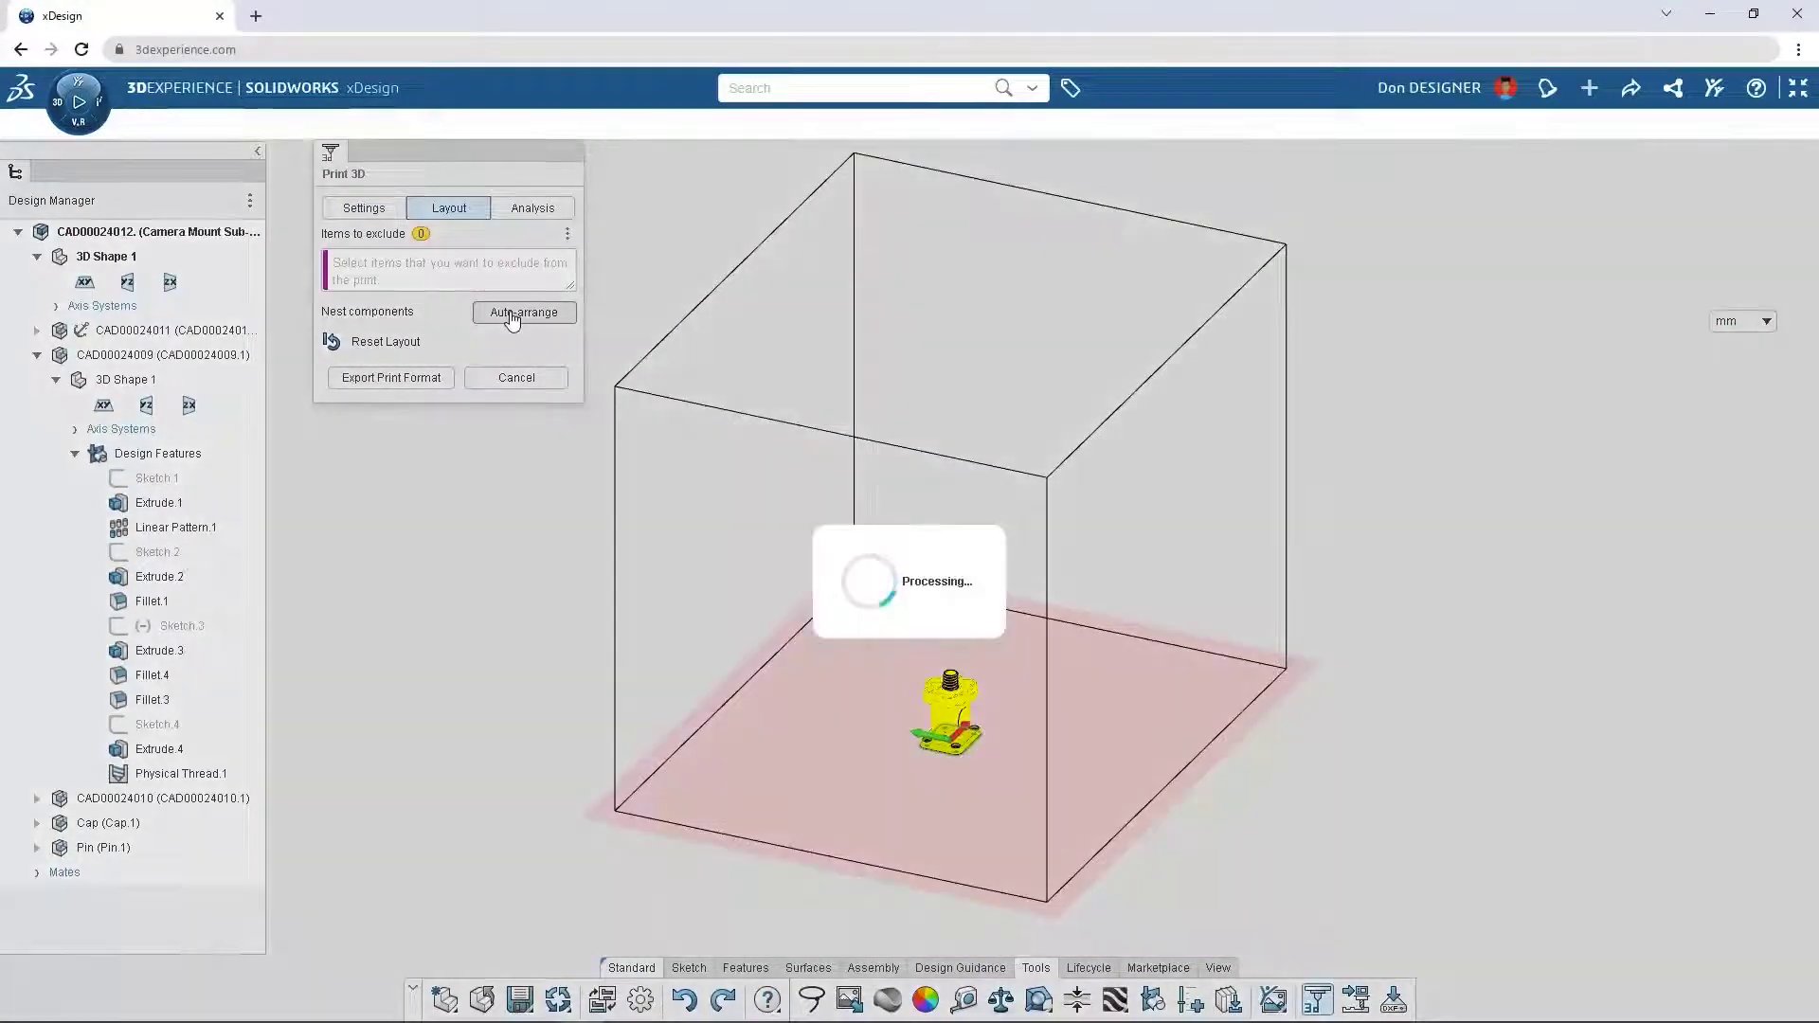
{"action": "scroll", "coordinate": [950, 799], "scroll_direction": "up", "scroll_amount": 8}
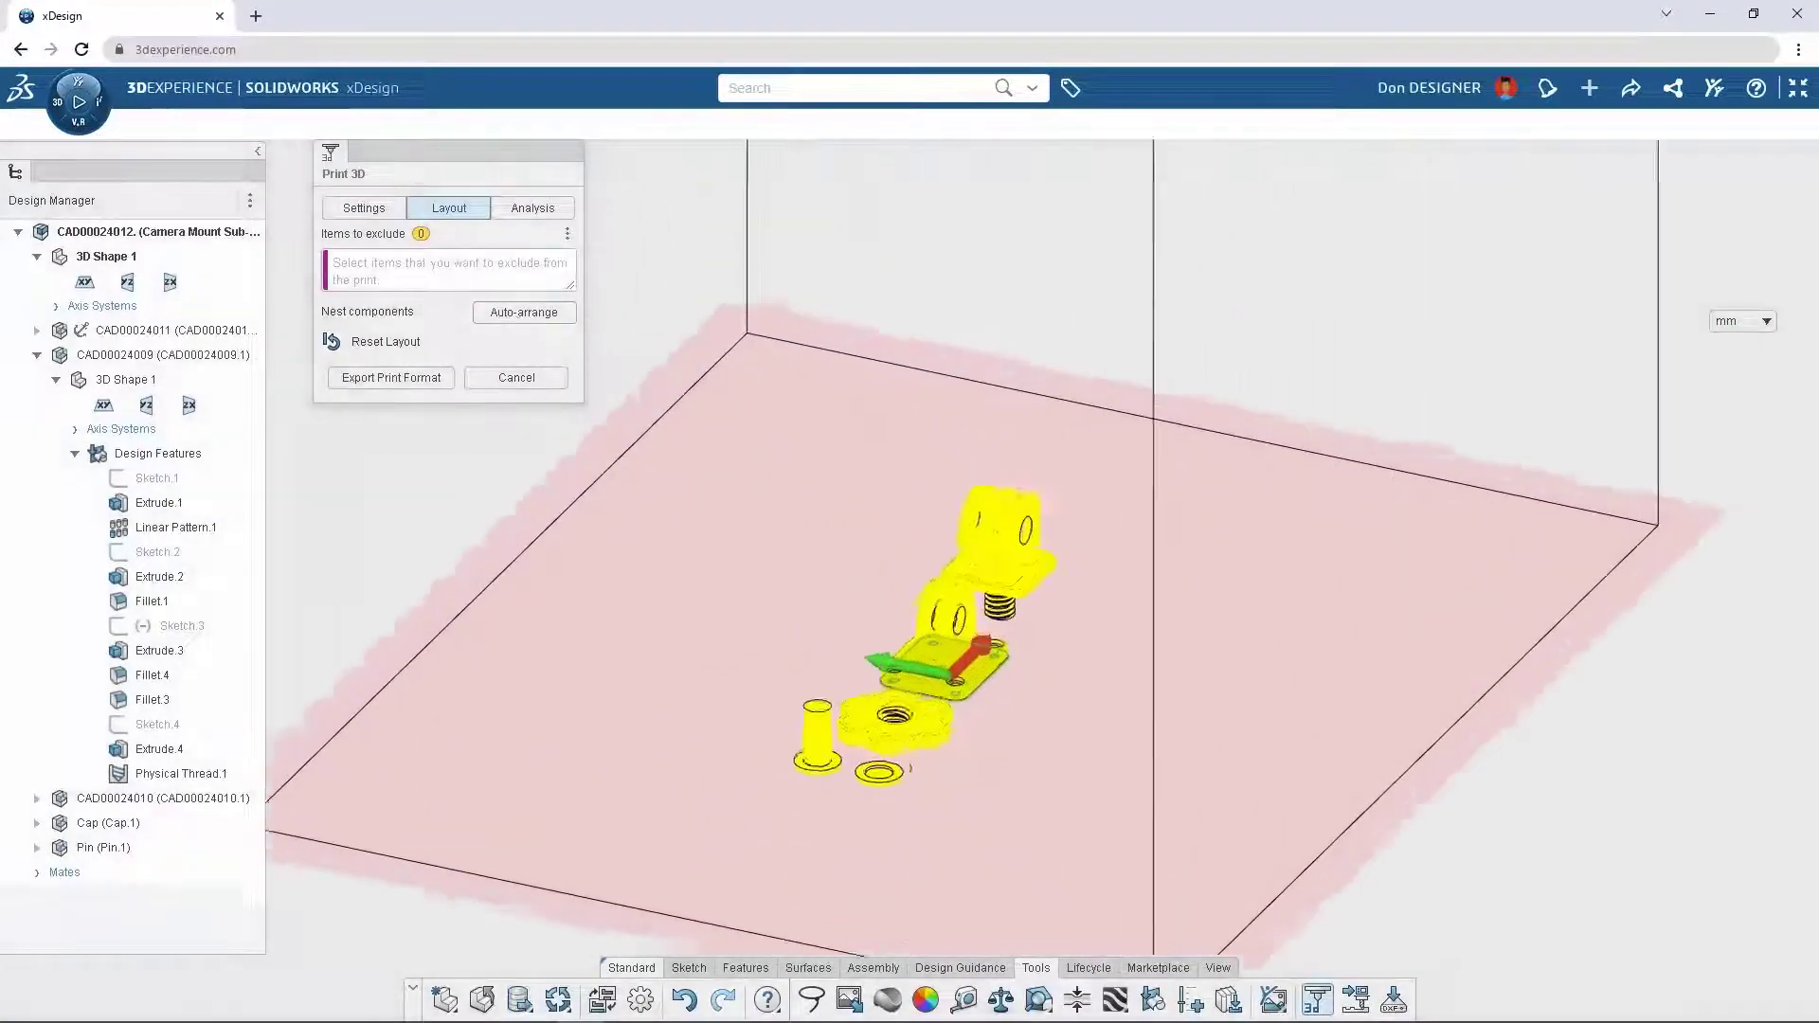
Analyse the print areas that need support, with the support threshold angle set to 75 deg
{"action": "left_click", "coordinate": [534, 210]}
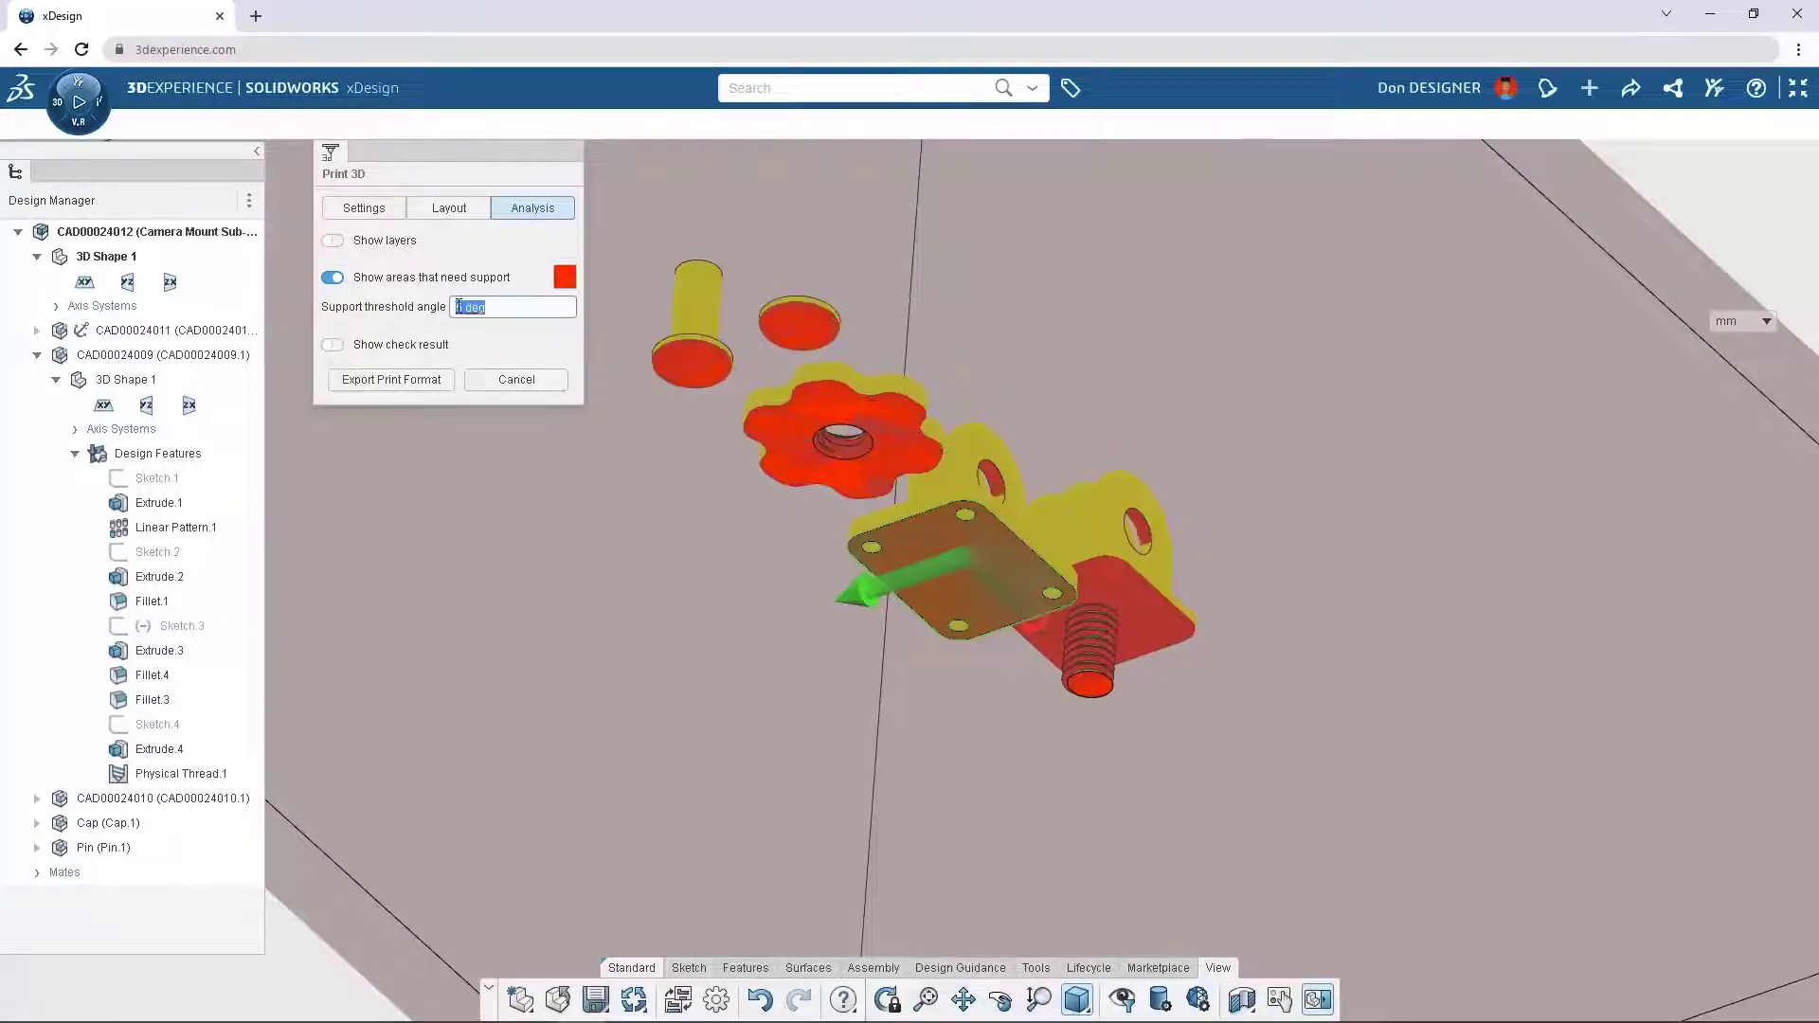
{"action": "type", "text": "45"}
{"action": "key", "text": "Return"}
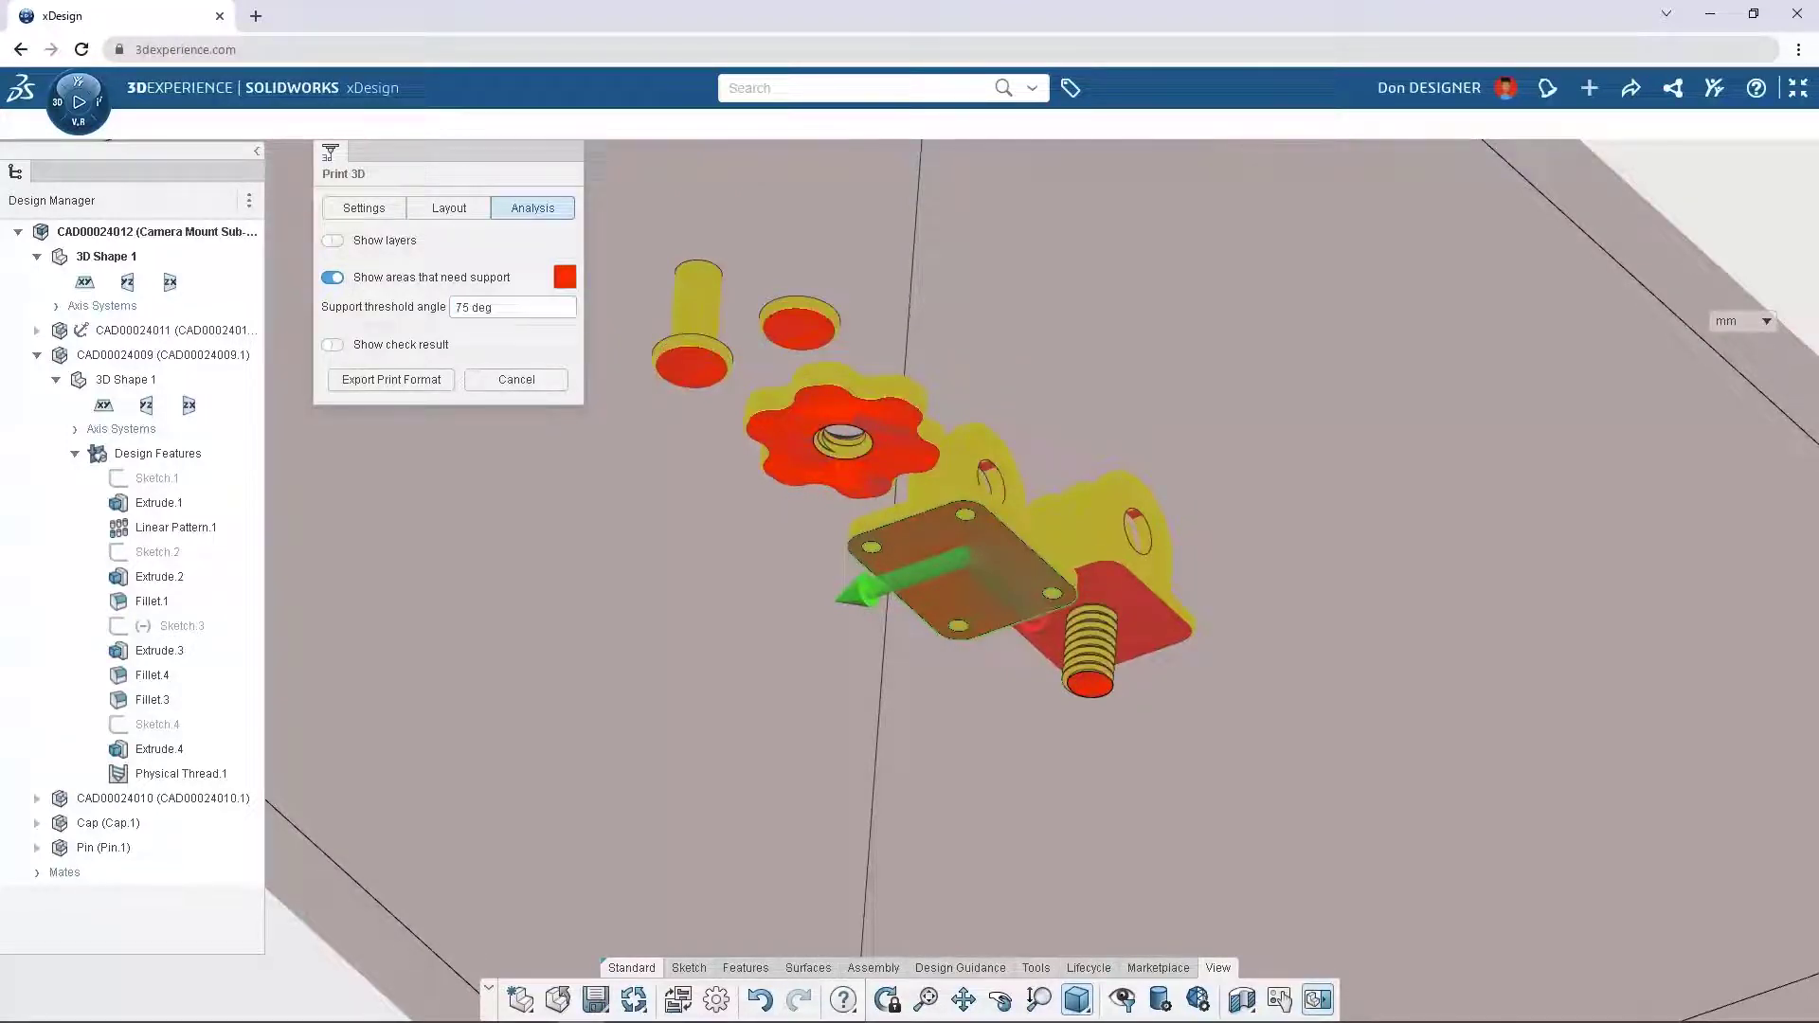